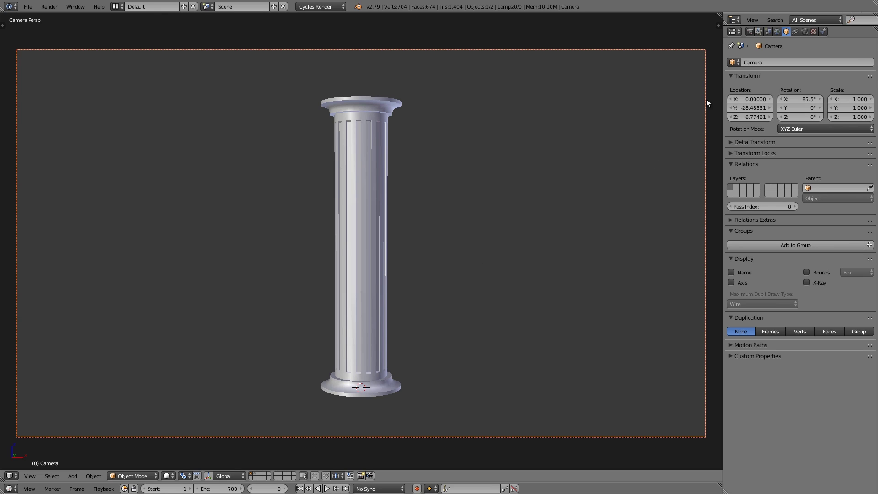
# Set the scene's frame rate to 60 fps in the Render properties
pyautogui.click(750, 31)
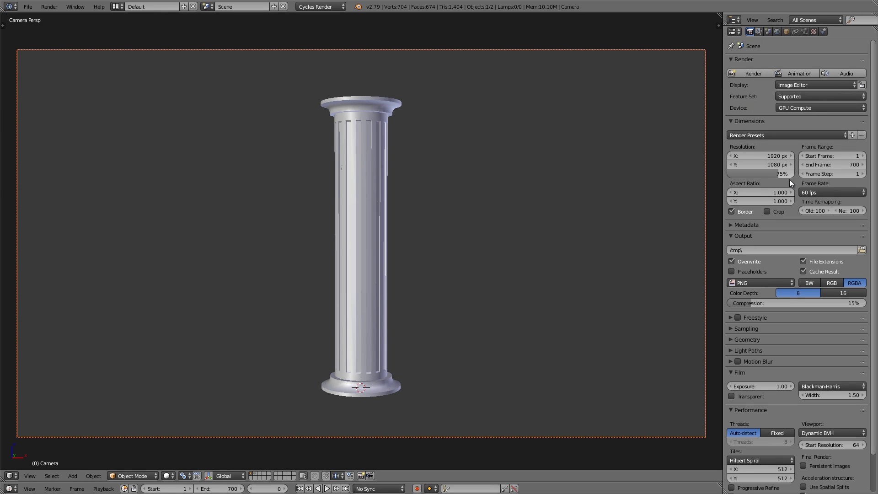
pyautogui.click(832, 193)
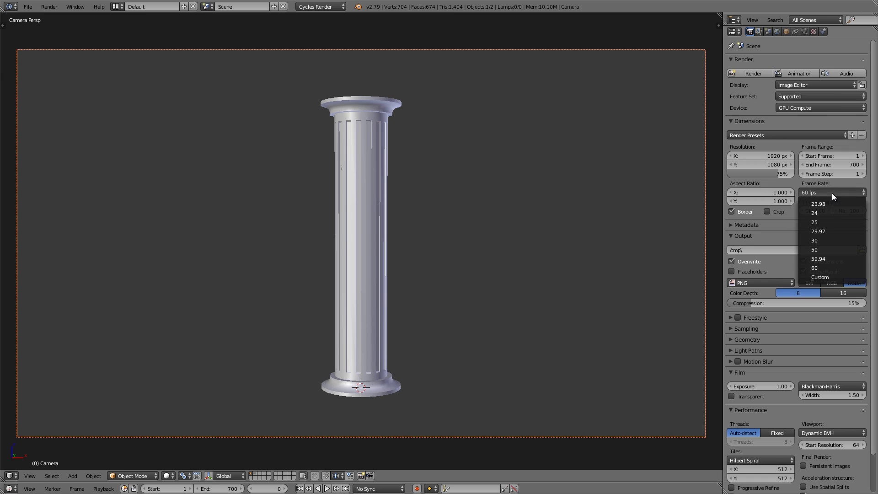
pyautogui.click(825, 266)
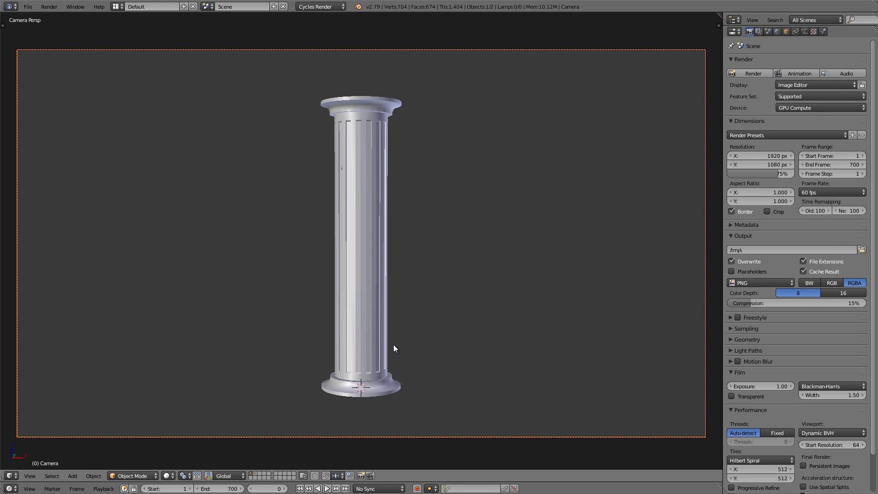
pyautogui.press('KP_1')
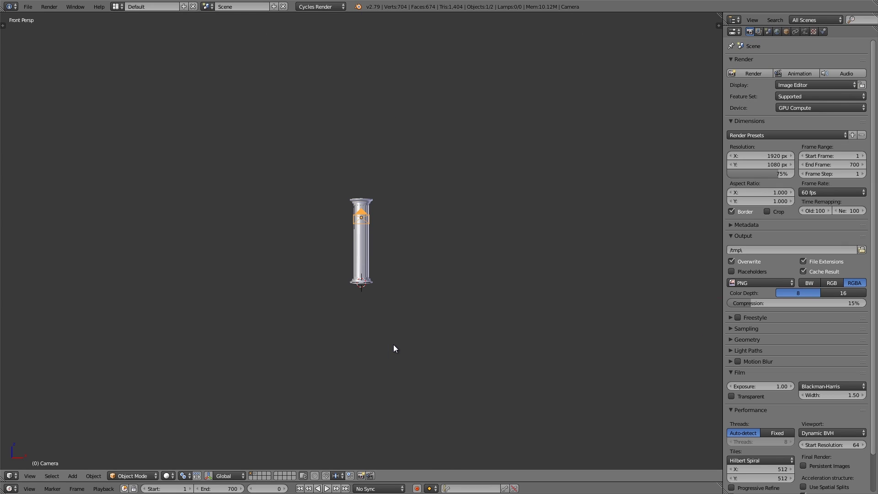
# Switch to an orthographic view and snap the 3D cursor to the world centre
pyautogui.press('KP_5')
pyautogui.scroll(5, 369, 298)
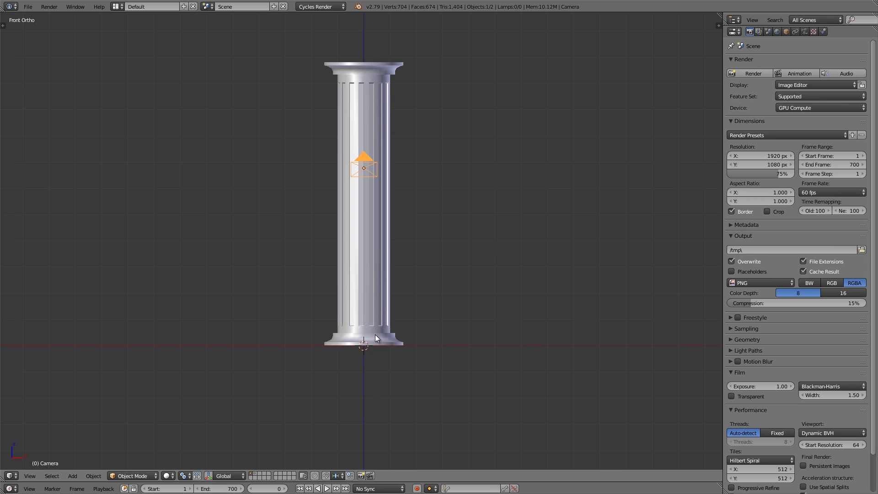
pyautogui.hotkey('shift', 's')
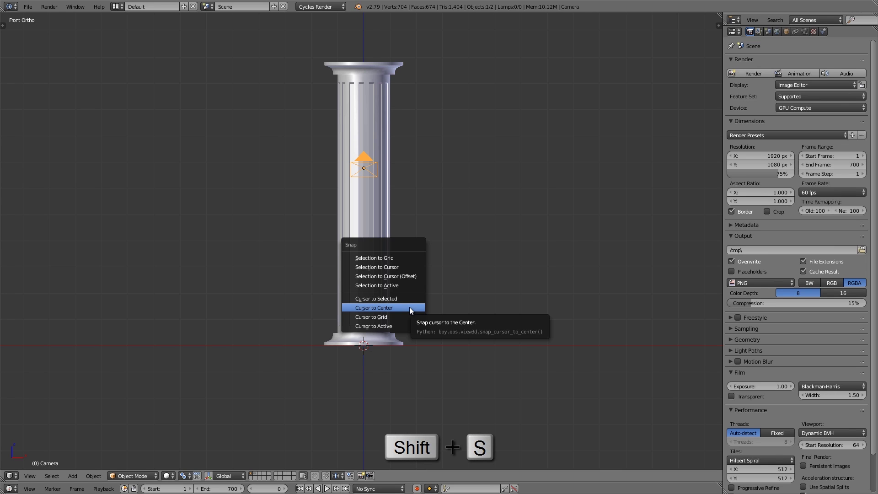
pyautogui.click(410, 307)
pyautogui.keyDown('shift'); pyautogui.moveTo(390, 329); pyautogui.dragTo(406, 347, button='middle'); pyautogui.keyUp('shift')
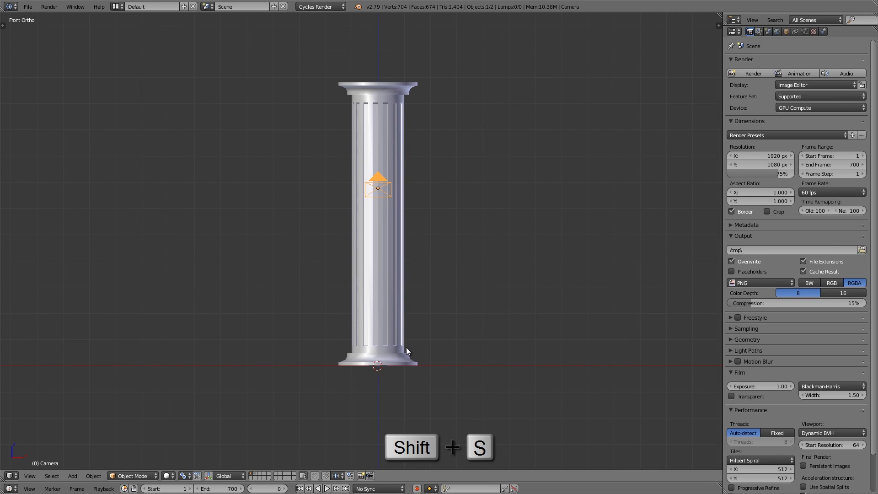
# Add a cube and raise its geometry onto the column's base line
pyautogui.hotkey('shift', 'a')
pyautogui.moveTo(413, 310)
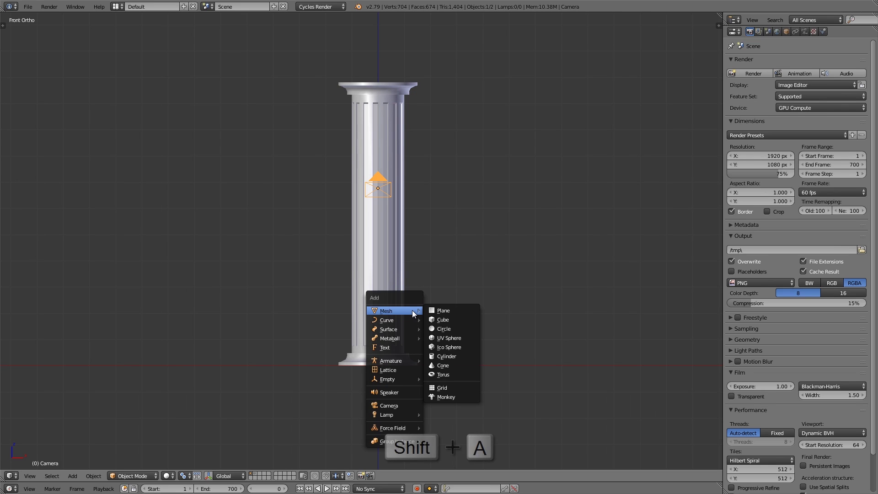
pyautogui.click(457, 319)
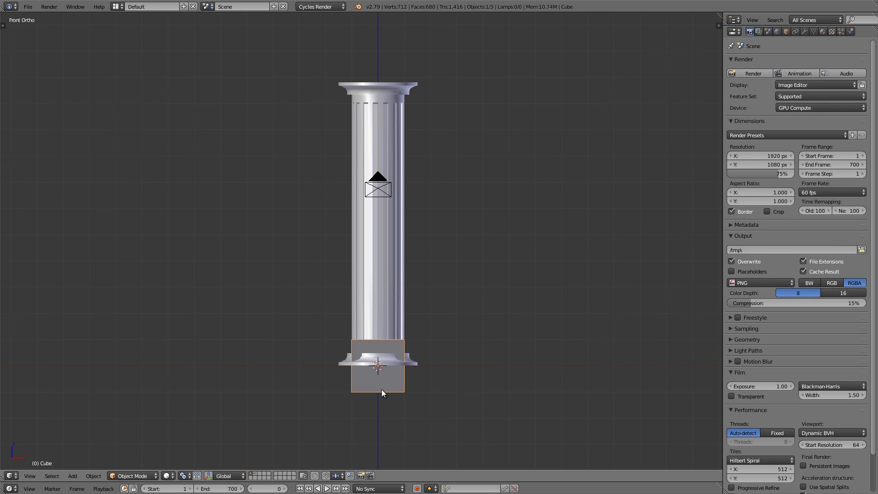
pyautogui.scroll(7, 382, 389)
pyautogui.press('Tab')
pyautogui.scroll(2, 384, 386)
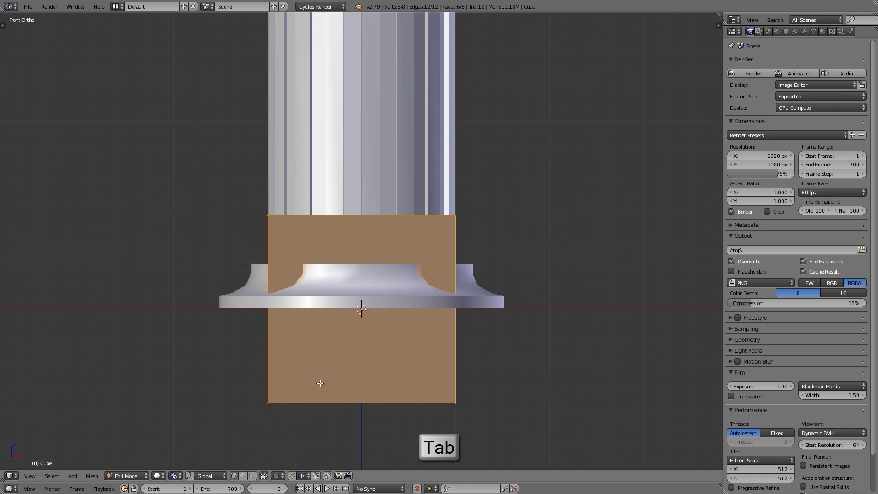
pyautogui.press('g')
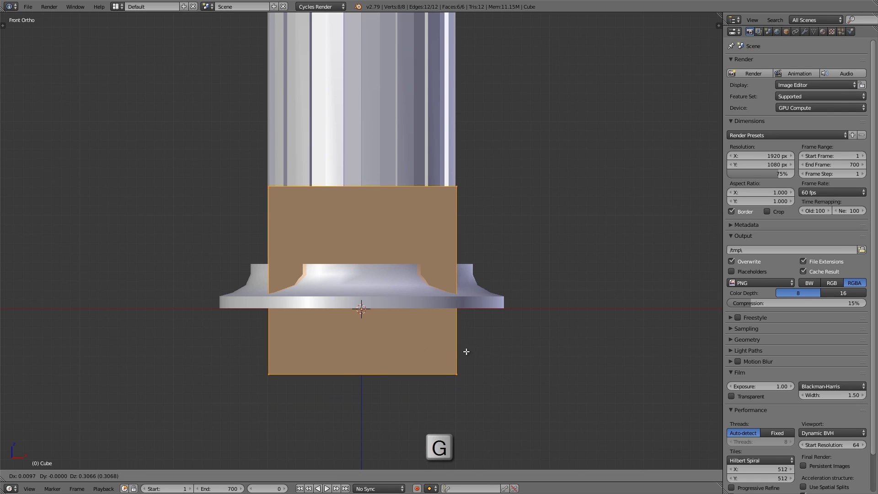
pyautogui.press('z')
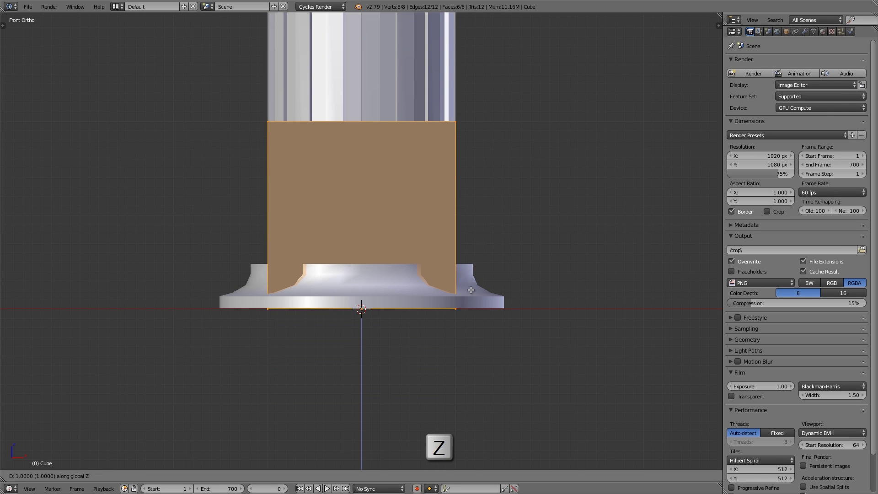
pyautogui.click(471, 290)
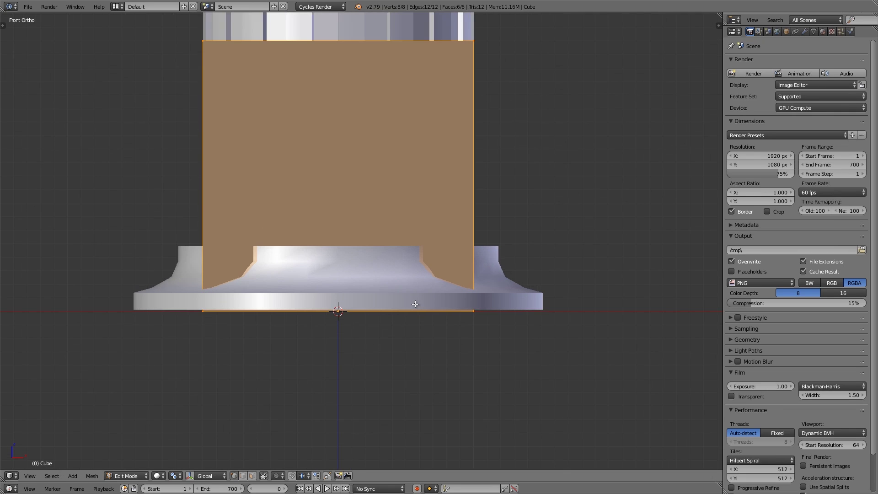
pyautogui.press('z')
pyautogui.scroll(-8, 415, 304)
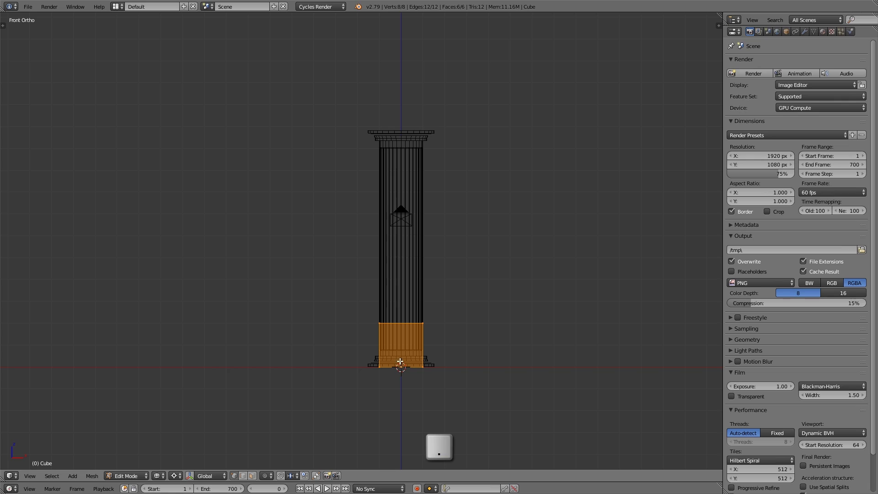
# Scale the cube wider, then stretch it on Z to the column's full height
pyautogui.press('s')
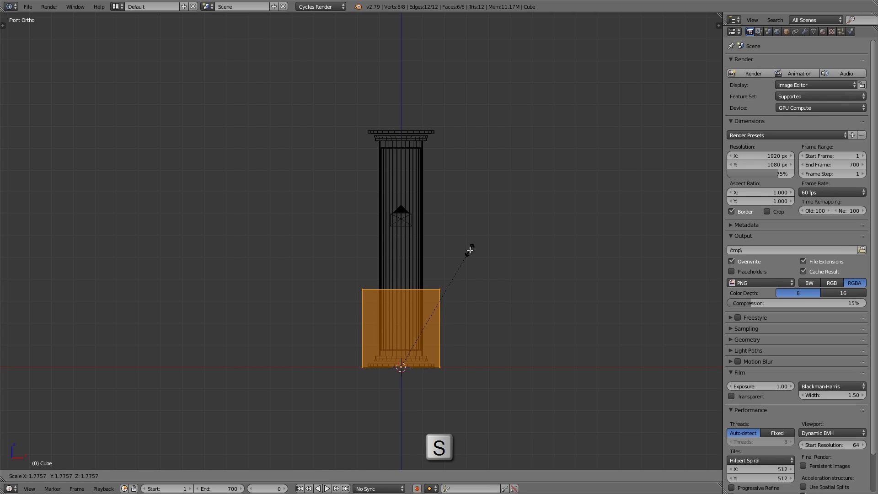
pyautogui.click(470, 250)
pyautogui.keyDown('shift'); pyautogui.scroll(3, 465, 300); pyautogui.keyUp('shift')
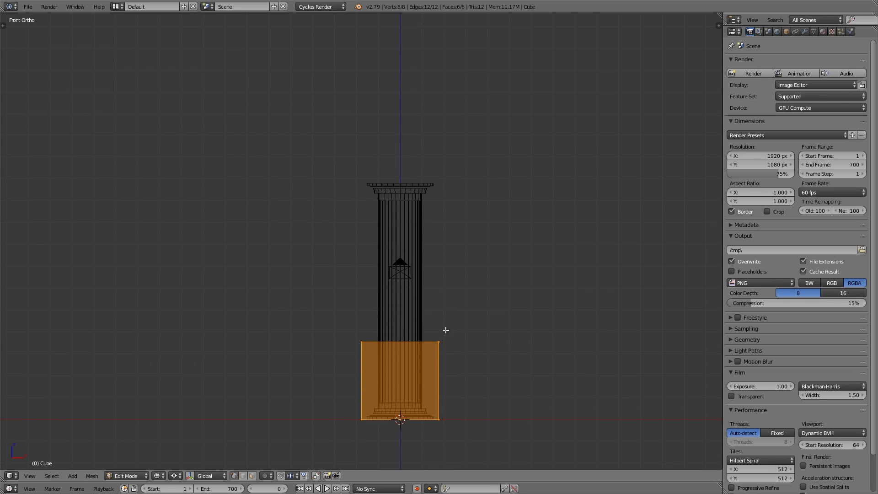
pyautogui.press('s')
pyautogui.press('z')
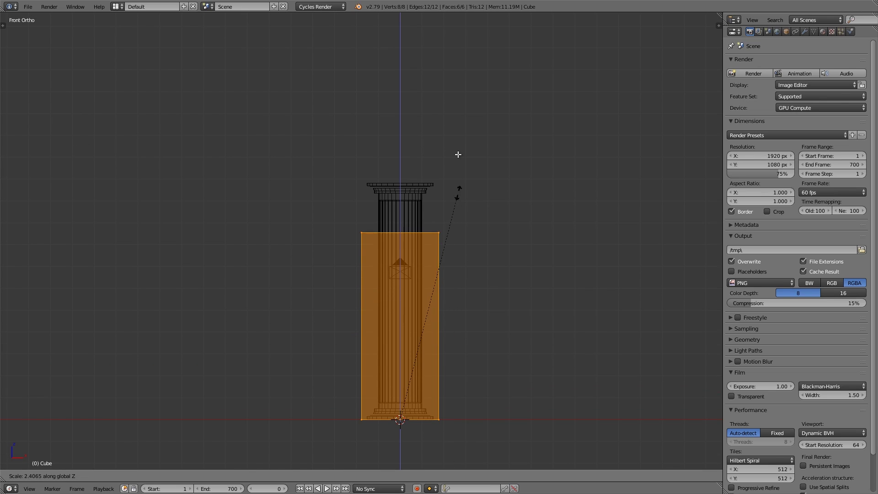
pyautogui.click(456, 125)
pyautogui.scroll(1, 453, 174)
pyautogui.keyDown('shift'); pyautogui.scroll(-4, 457, 192); pyautogui.keyUp('shift')
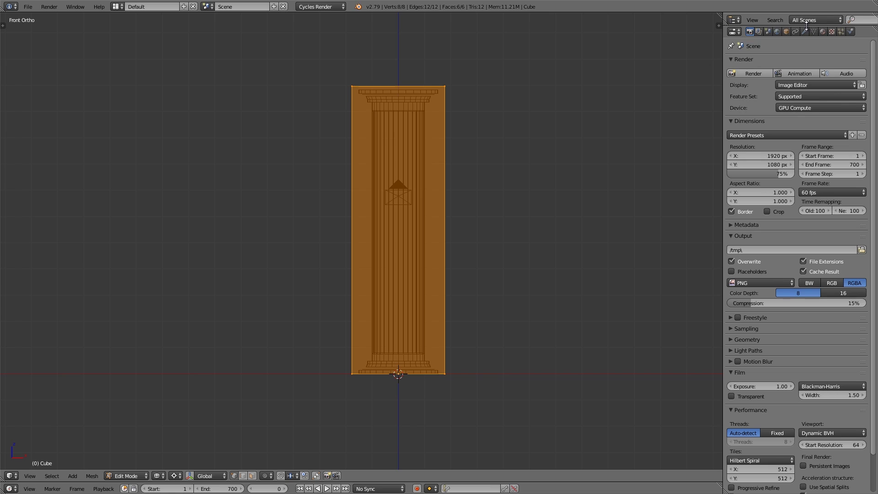
# Disable rendering for the cube in the Outliner and return to object mode
pyautogui.moveTo(808, 24); pyautogui.dragTo(805, 156)
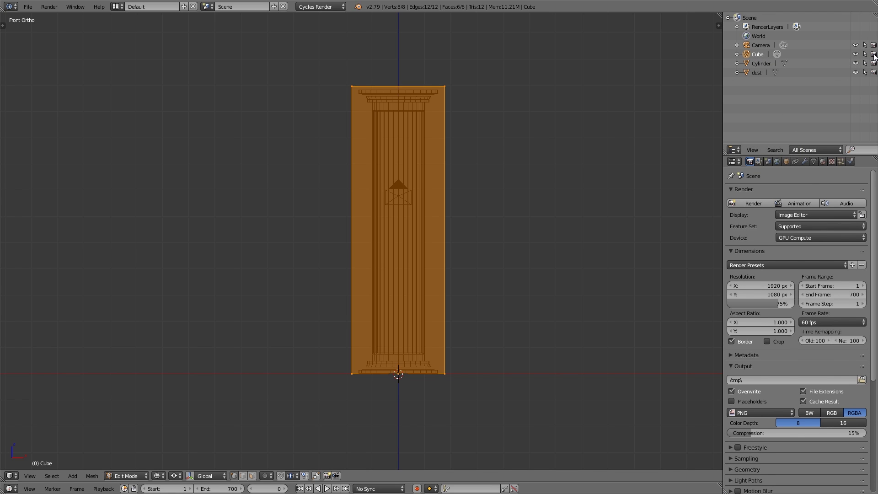
pyautogui.click(873, 54)
pyautogui.moveTo(802, 154); pyautogui.dragTo(802, 13)
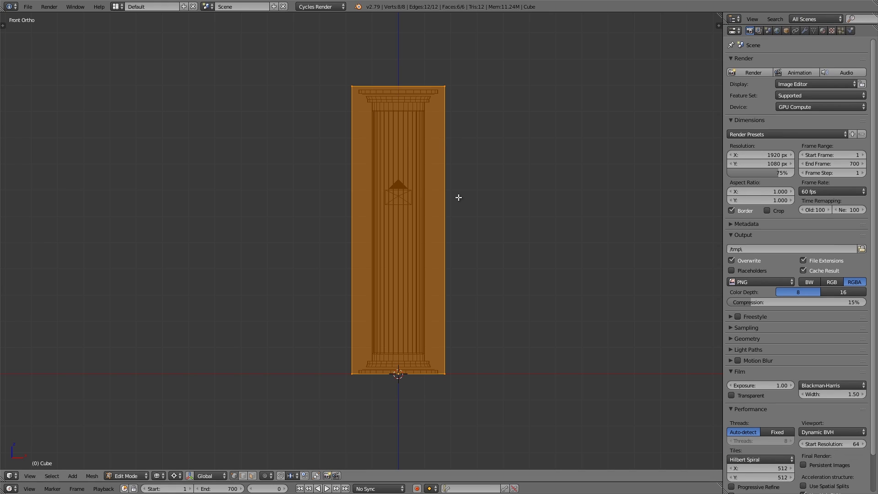
pyautogui.press('Tab')
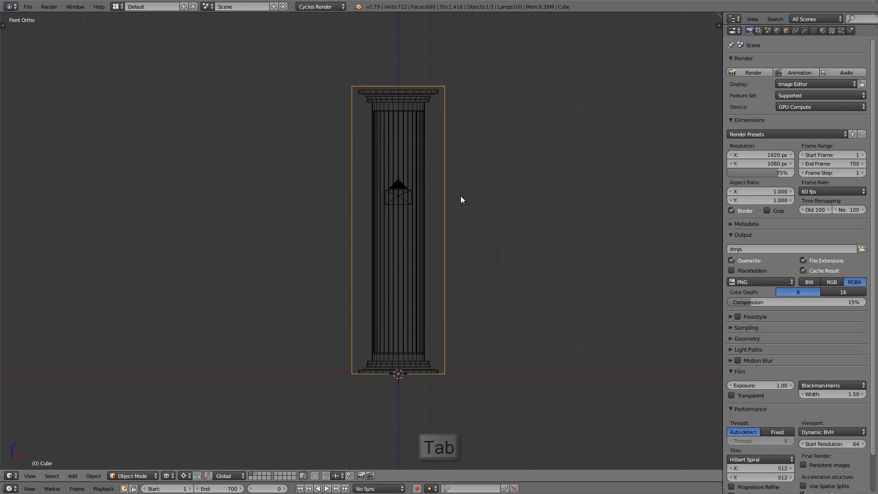
# Duplicate the enclosing cube in place and box-select the copy's four top vertices
pyautogui.hotkey('shift', 'd')
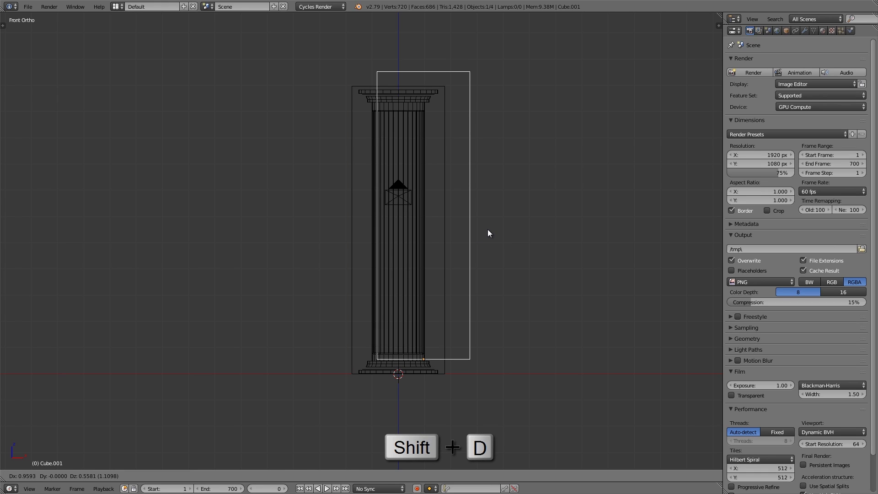
pyautogui.rightClick(488, 229)
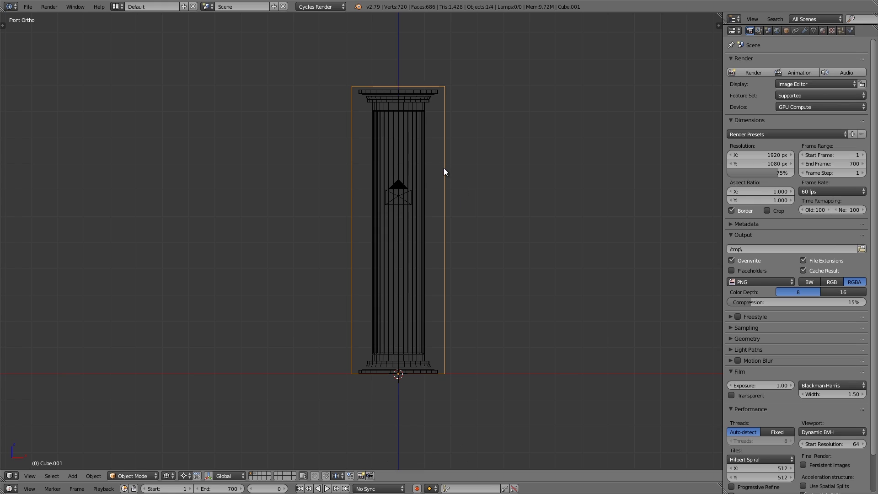
pyautogui.press('Tab')
pyautogui.press('a')
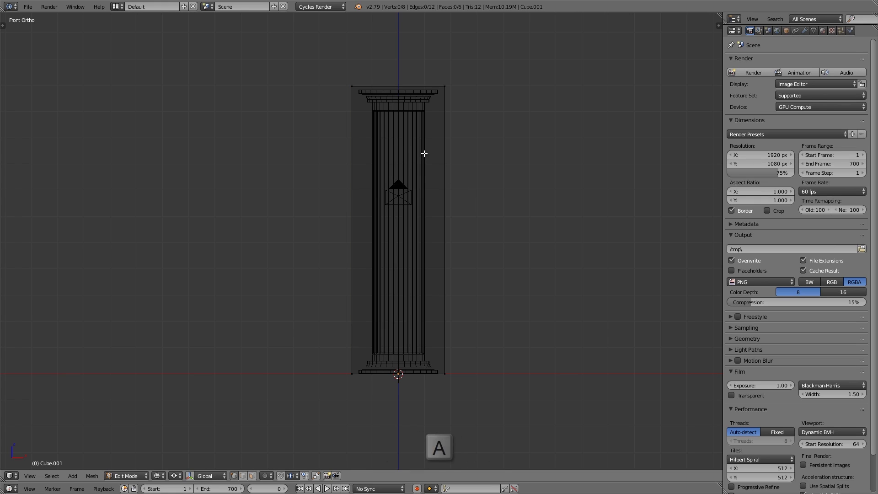
pyautogui.press('b')
pyautogui.moveTo(337, 72); pyautogui.dragTo(473, 115)
pyautogui.keyDown('shift'); pyautogui.moveTo(447, 182); pyautogui.dragTo(473, 126, button='middle'); pyautogui.keyUp('shift')
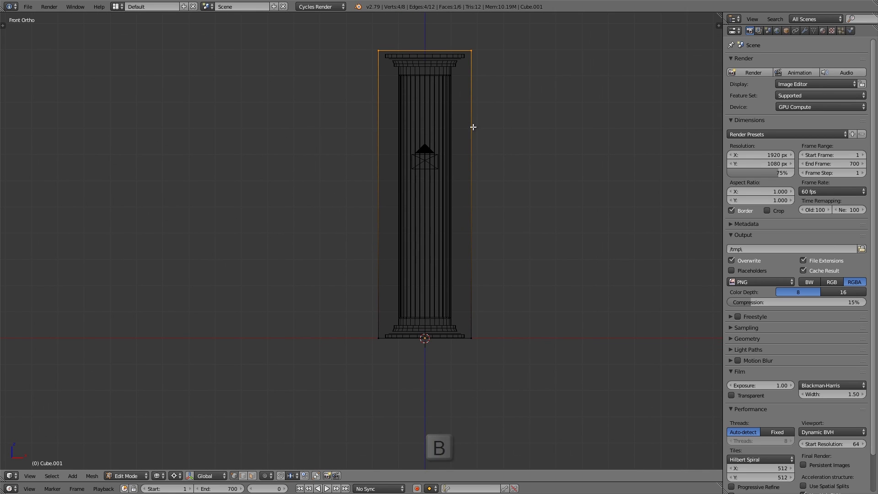
# Lower the copy's top face to the column base, leaving a thin sliver
pyautogui.press('g')
pyautogui.press('z')
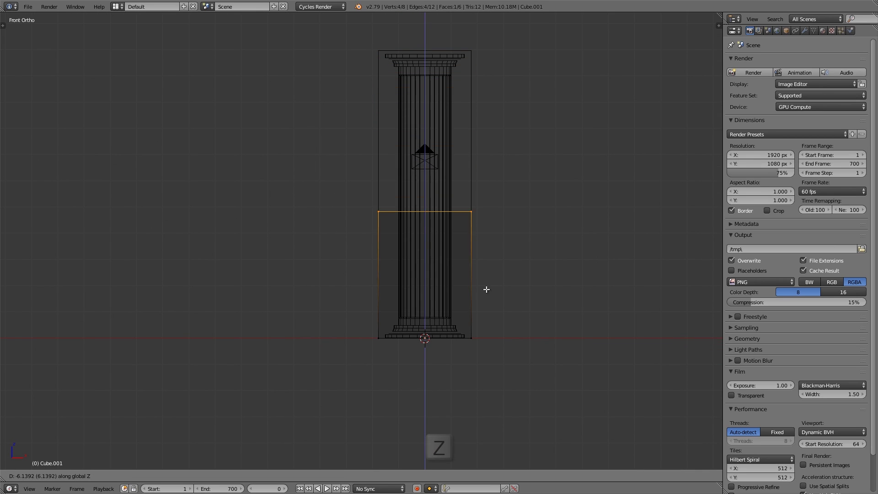
pyautogui.click(488, 372)
pyautogui.scroll(5, 476, 343)
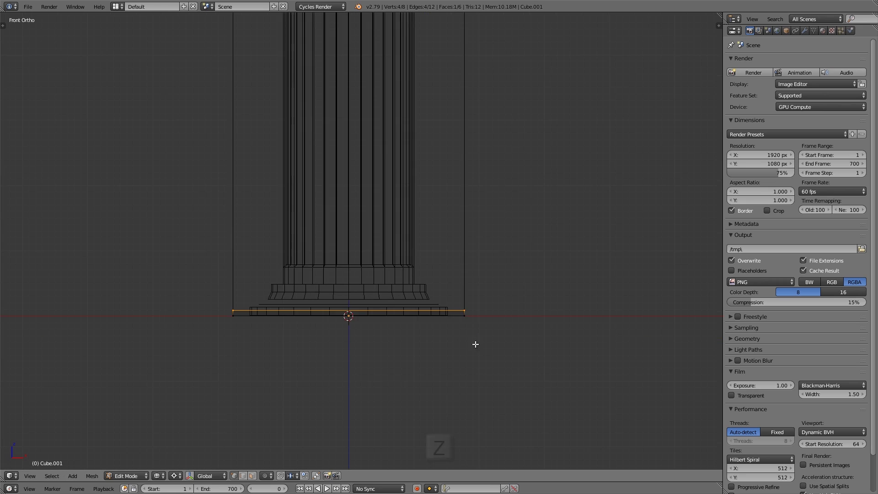
pyautogui.scroll(6, 462, 316)
pyautogui.press('g')
pyautogui.press('z')
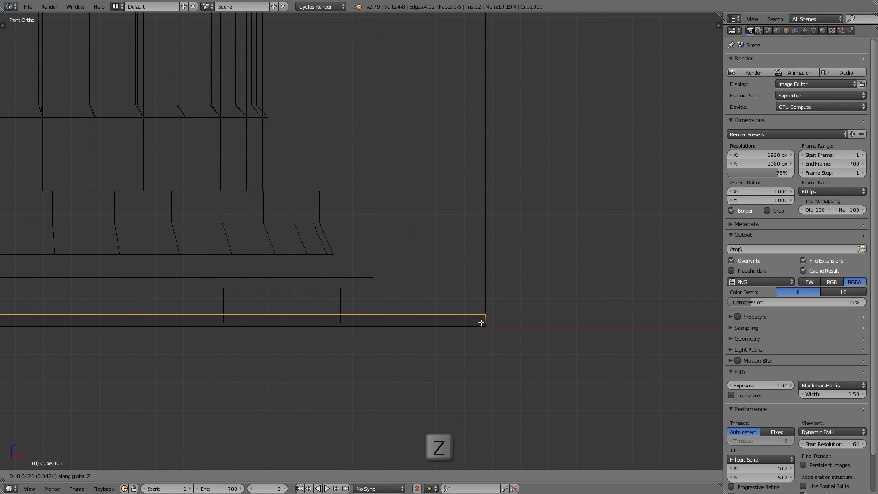
pyautogui.click(480, 321)
pyautogui.scroll(-5, 480, 322)
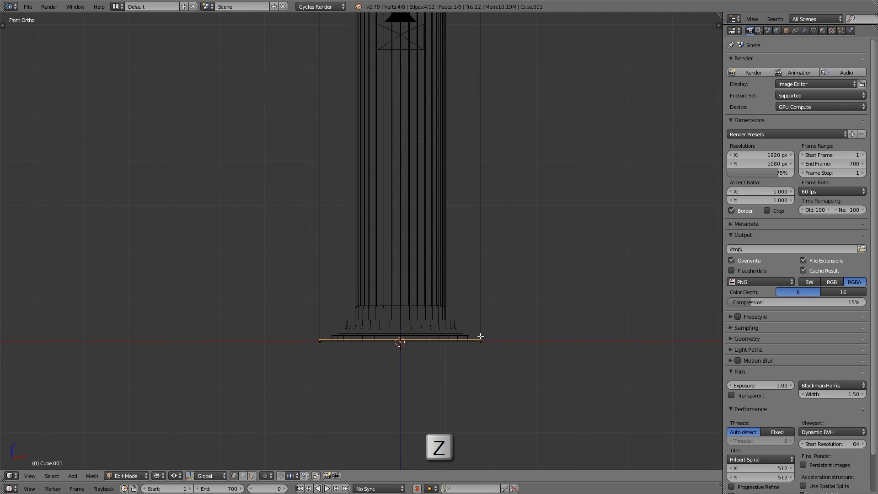
pyautogui.scroll(-3, 477, 336)
pyautogui.scroll(1, 471, 352)
pyautogui.keyDown('shift'); pyautogui.scroll(2, 467, 382); pyautogui.keyUp('shift')
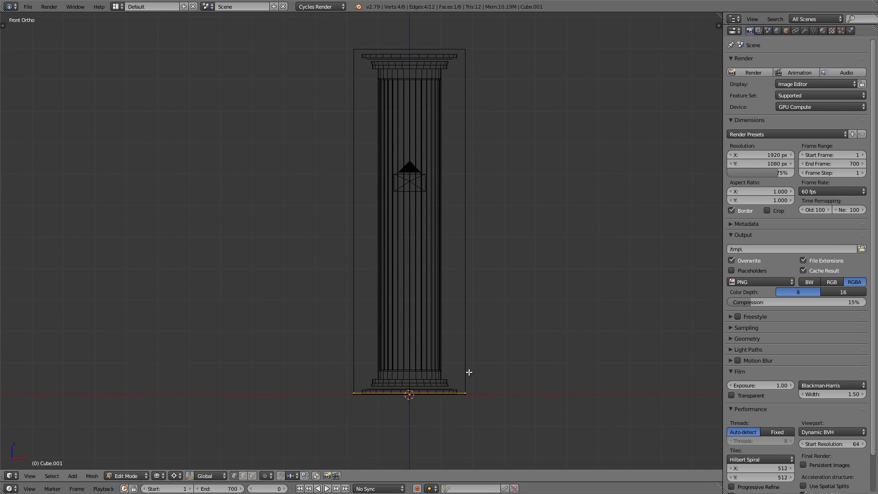
pyautogui.press('Tab')
pyautogui.keyDown('shift'); pyautogui.scroll(1, 466, 382); pyautogui.keyUp('shift')
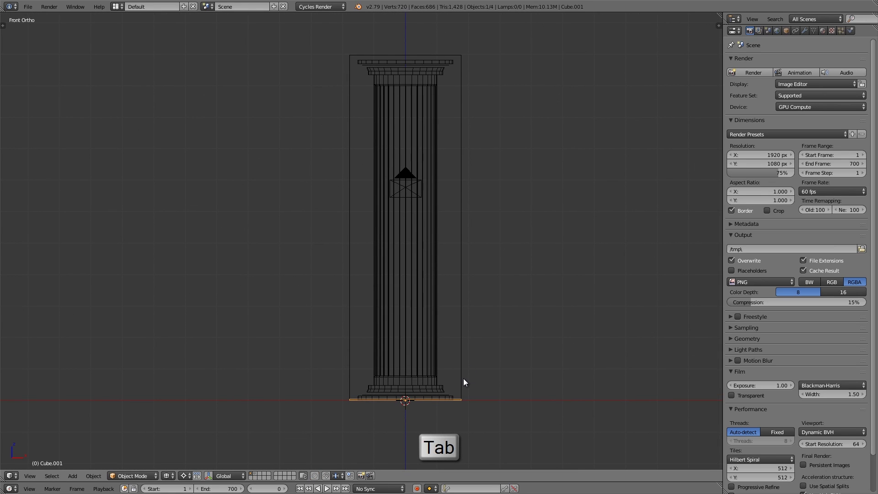
pyautogui.keyDown('shift'); pyautogui.rightClick(463, 304); pyautogui.keyUp('shift')
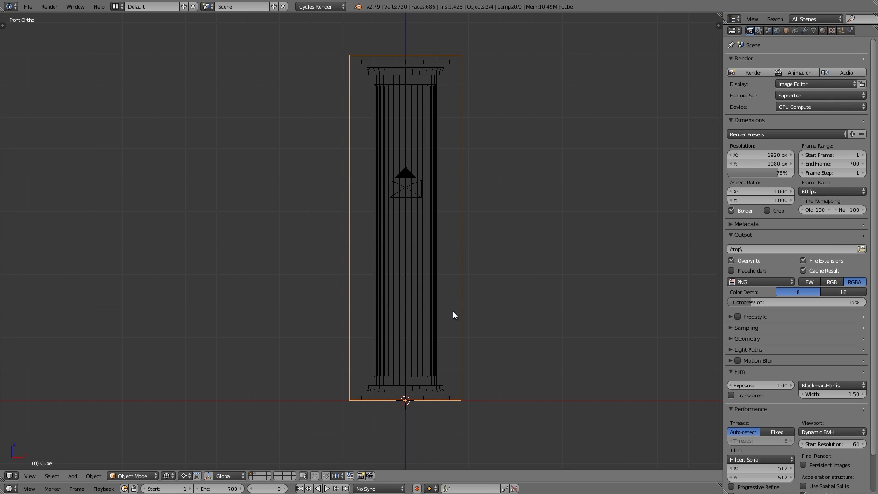
# Parent the sliver to the outer box with Ctrl+P > Object
pyautogui.hotkey('ctrl', 'p')
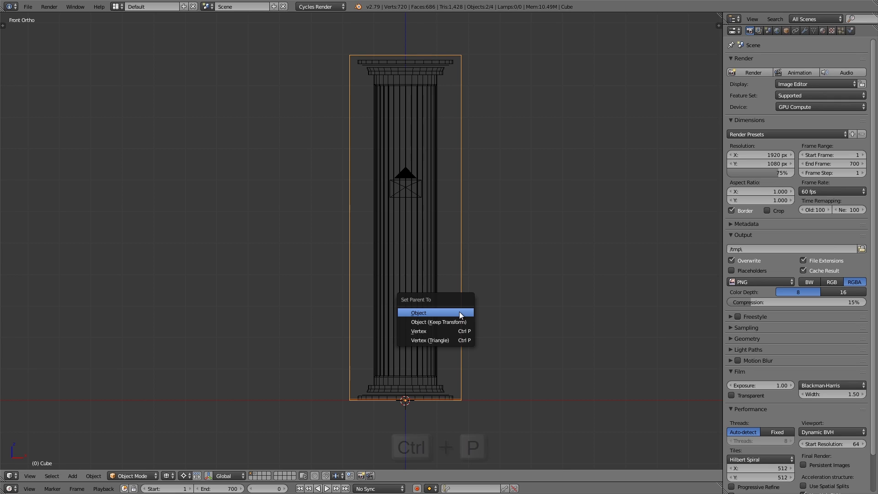
pyautogui.click(459, 311)
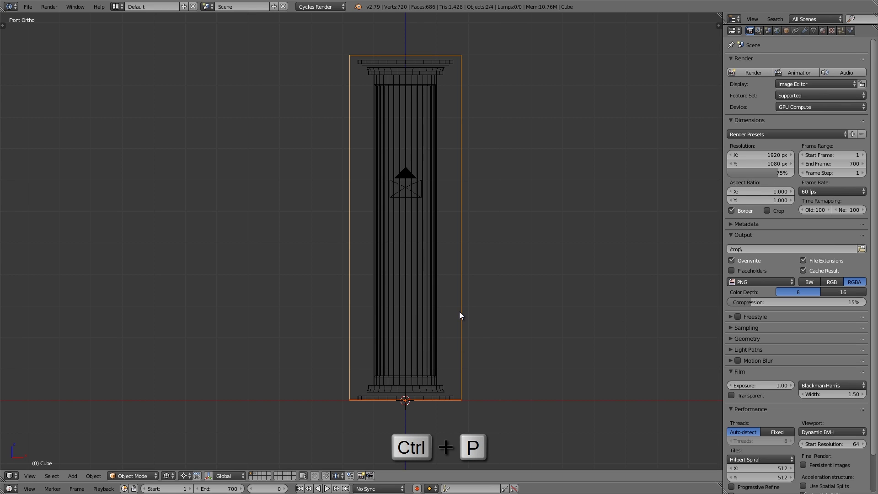
pyautogui.keyDown('shift'); pyautogui.scroll(-1, 452, 366); pyautogui.keyUp('shift')
pyautogui.scroll(2, 457, 375)
pyautogui.scroll(3, 466, 366)
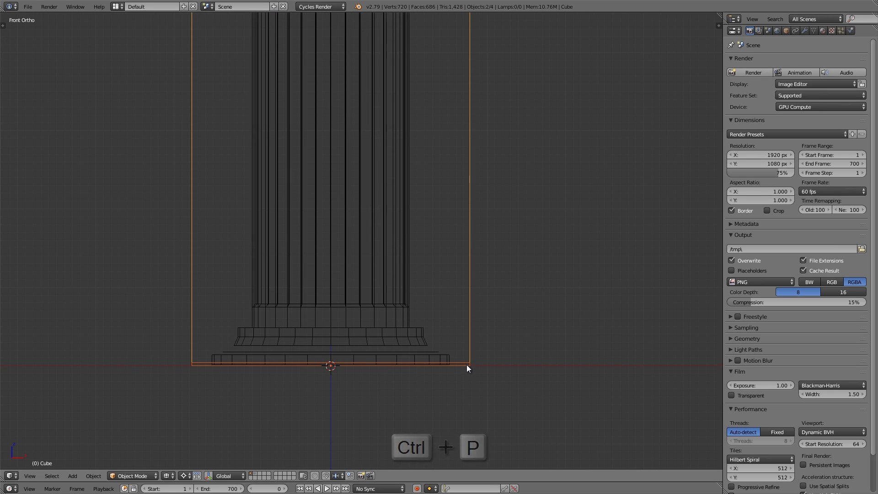
pyautogui.keyDown('shift'); pyautogui.moveTo(466, 364); pyautogui.dragTo(448, 366, button='middle'); pyautogui.keyUp('shift')
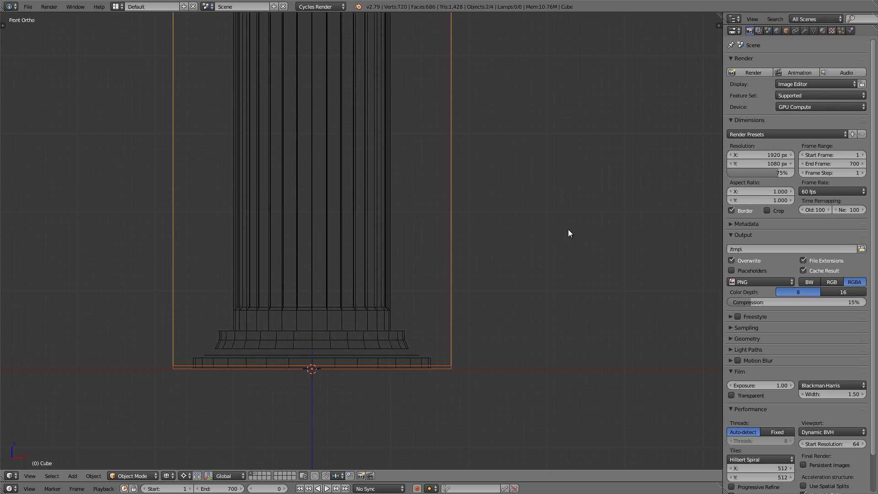
# Rename the outer box 'big box' and the thin slab 'sliver' in the sidebar
pyautogui.press('n')
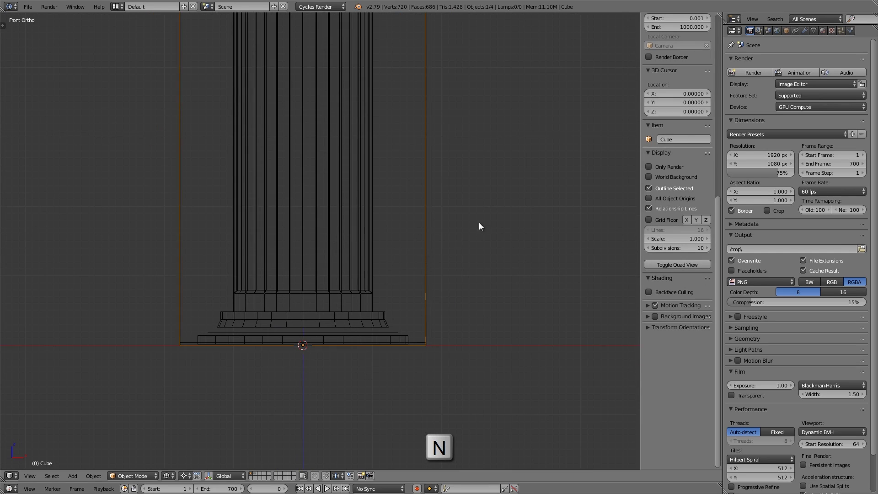
pyautogui.click(677, 141)
pyautogui.write('bi')
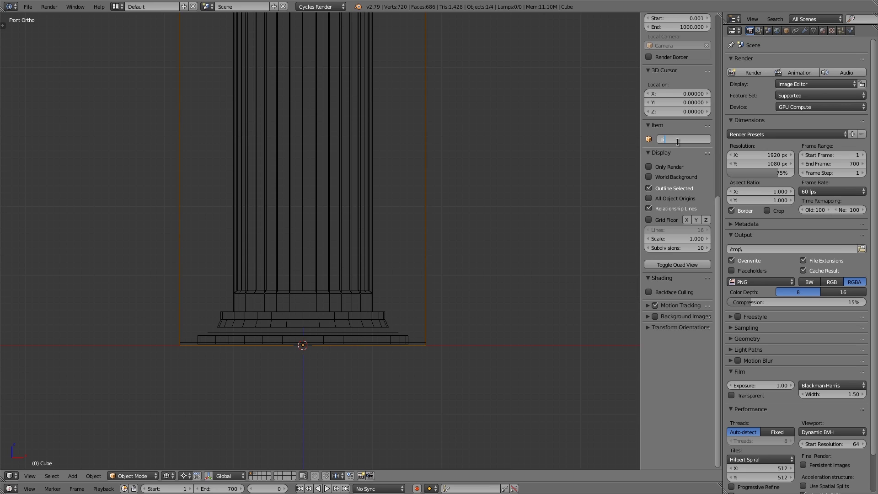
pyautogui.write('g box')
pyautogui.press('Return')
pyautogui.rightClick(418, 342)
pyautogui.scroll(3, 416, 342)
pyautogui.scroll(-1, 410, 347)
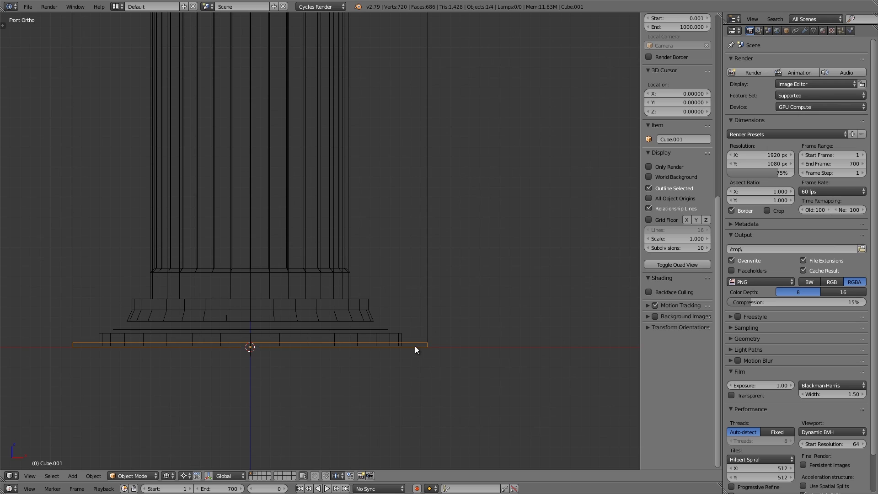
pyautogui.click(698, 140)
pyautogui.write('sliver')
pyautogui.press('Return')
# Move big box straight up so it sits above the column's capital
pyautogui.scroll(-4, 458, 213)
pyautogui.keyDown('shift'); pyautogui.scroll(4, 446, 87); pyautogui.keyUp('shift')
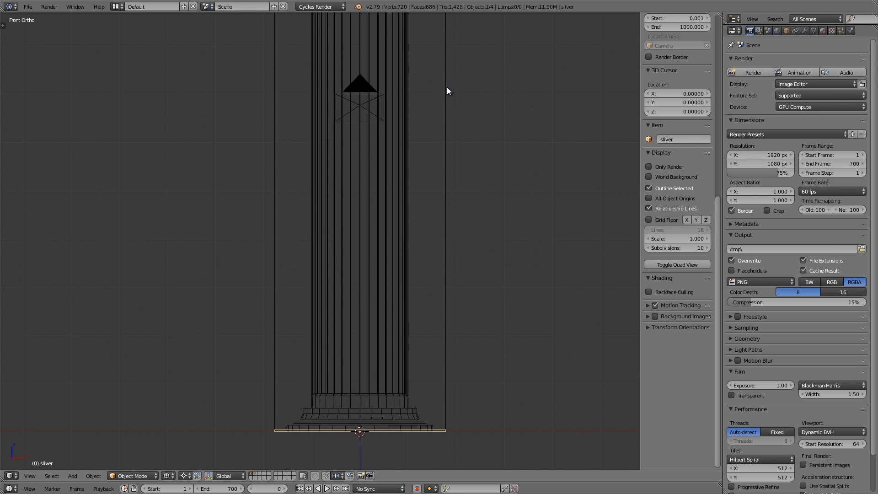
pyautogui.rightClick(447, 109)
pyautogui.press('KP_Decimal')
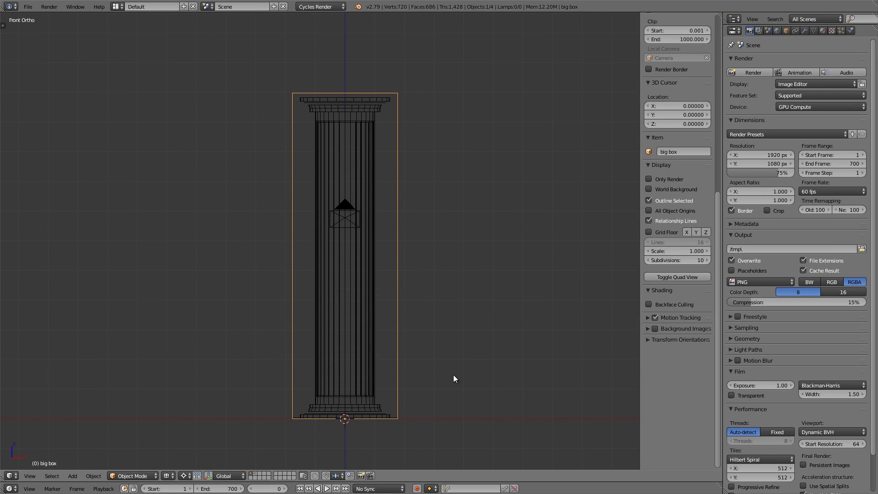
pyautogui.press('g')
pyautogui.press('z')
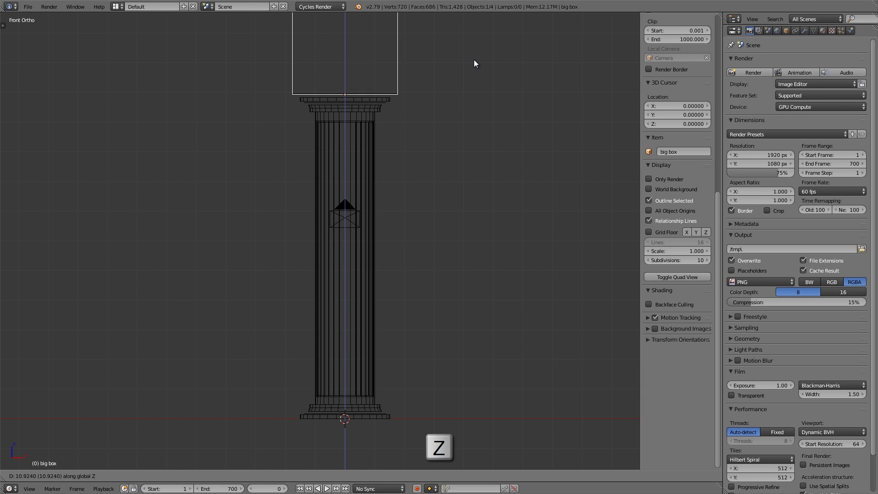
pyautogui.click(473, 59)
pyautogui.scroll(5, 375, 84)
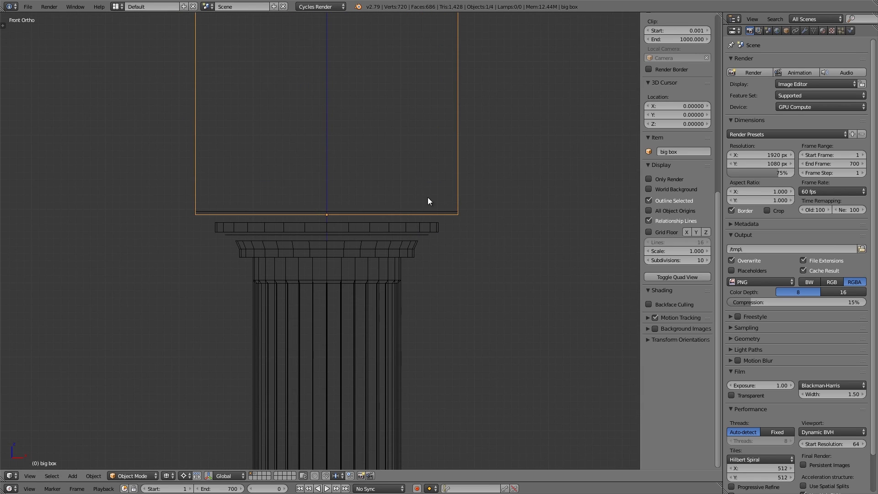
# Go to frame 50 and insert a location keyframe for big box
pyautogui.keyDown('shift'); pyautogui.scroll(-2, 433, 205); pyautogui.keyUp('shift')
pyautogui.scroll(-7, 446, 150)
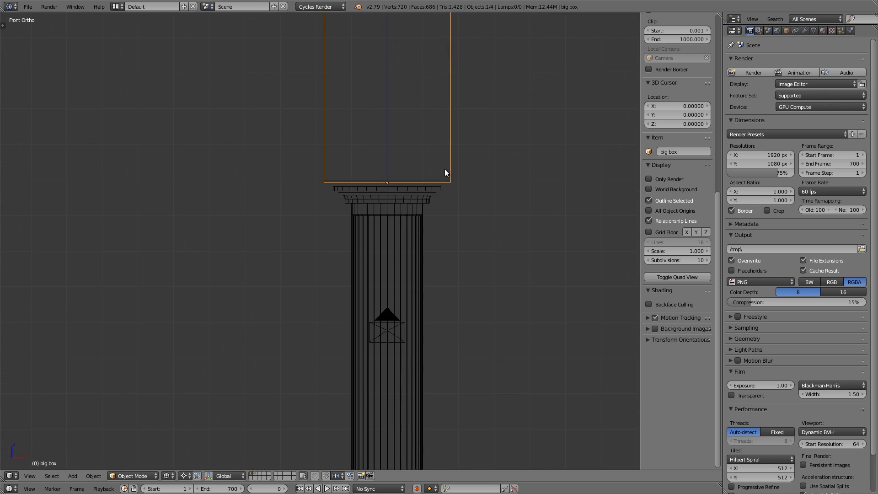
pyautogui.keyDown('ctrl'); pyautogui.scroll(-3, 378, 248); pyautogui.keyUp('ctrl')
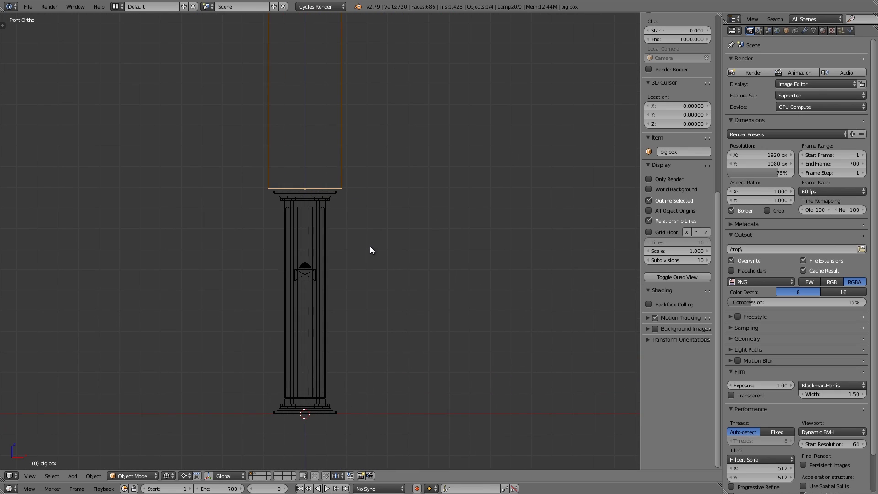
pyautogui.scroll(-2, 369, 261)
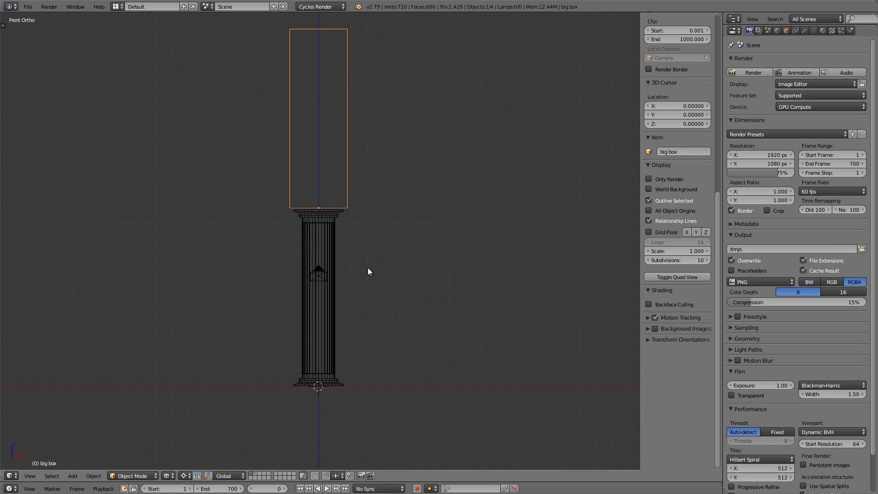
pyautogui.click(265, 489)
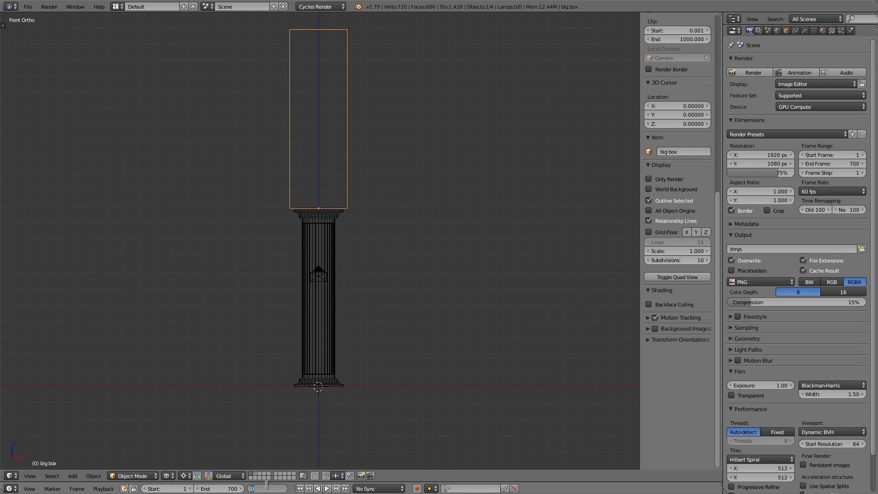
pyautogui.write('50')
pyautogui.press('Return')
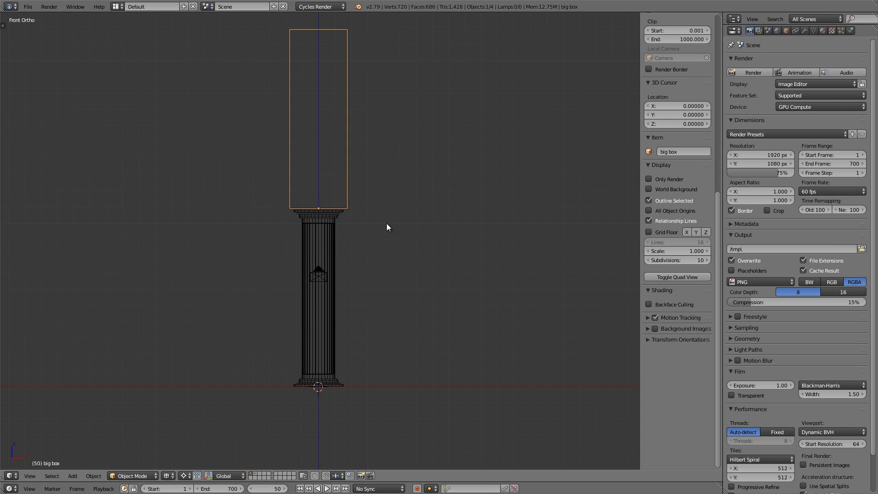
pyautogui.press('i')
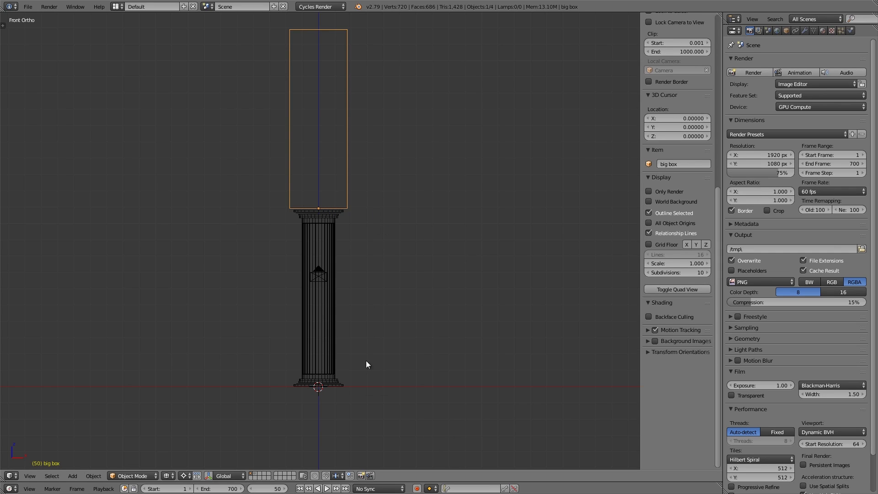
# Move the current frame to 450
pyautogui.click(273, 487)
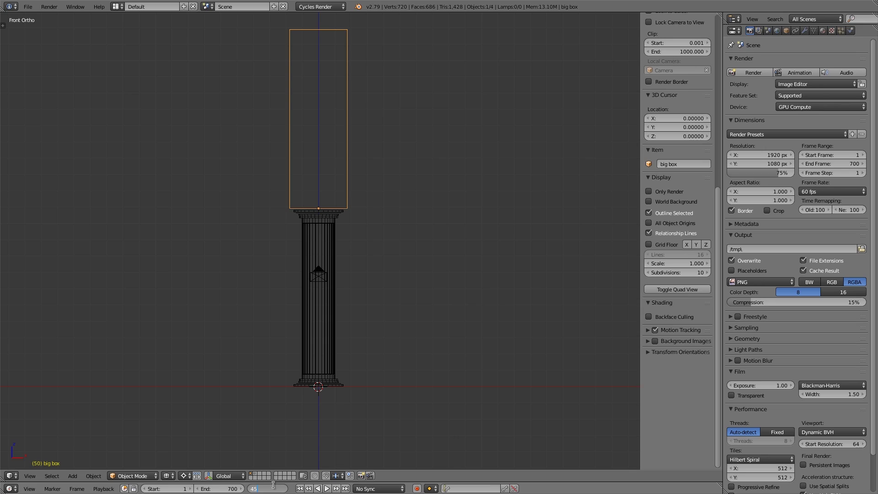
pyautogui.write('450')
pyautogui.press('Return')
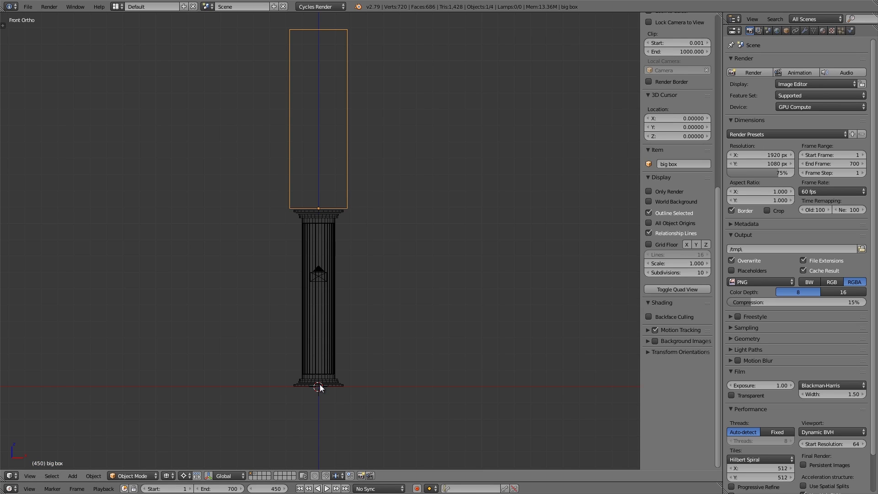
# Lower big box along Z at frame 450 until it encloses the column down to its base
pyautogui.scroll(1, 321, 387)
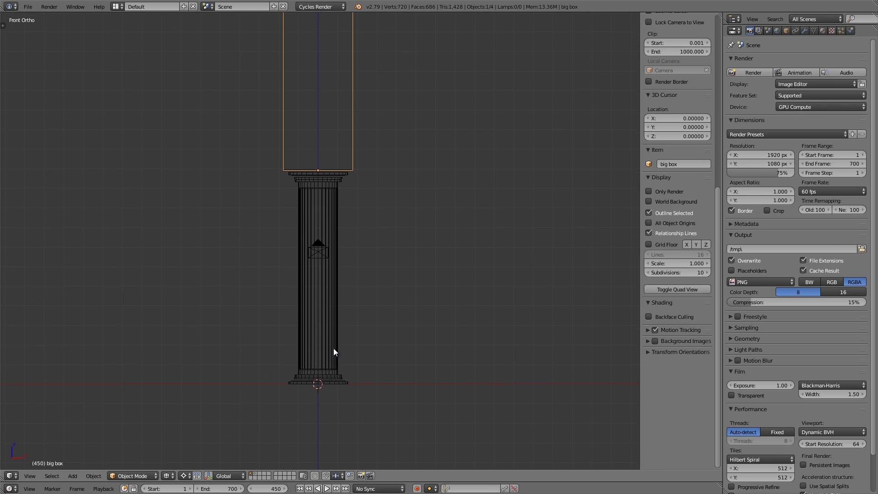
pyautogui.keyDown('shift'); pyautogui.moveTo(333, 347); pyautogui.dragTo(336, 300, button='middle'); pyautogui.keyUp('shift')
pyautogui.scroll(3, 337, 300)
pyautogui.press('g')
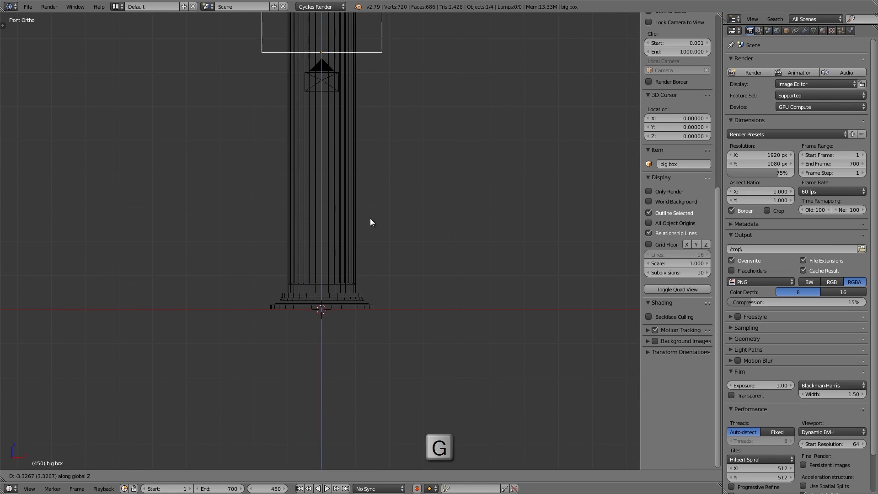
pyautogui.press('z')
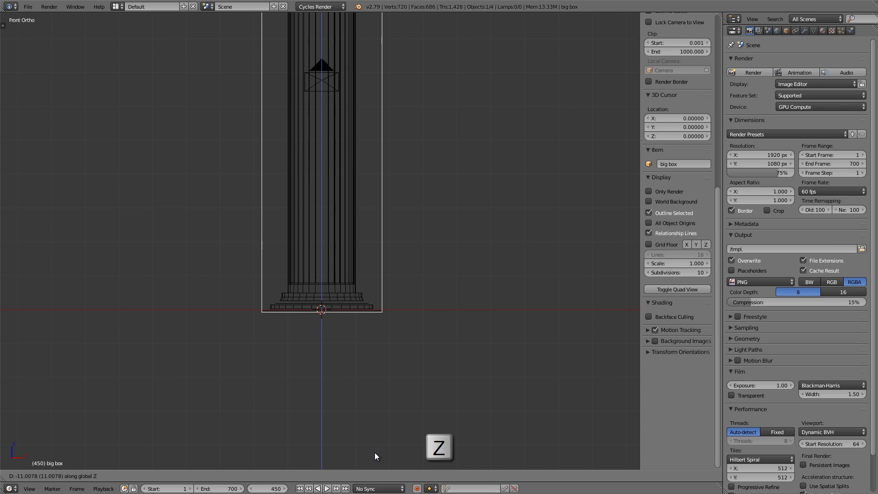
pyautogui.click(374, 452)
pyautogui.scroll(6, 377, 315)
pyautogui.press('g')
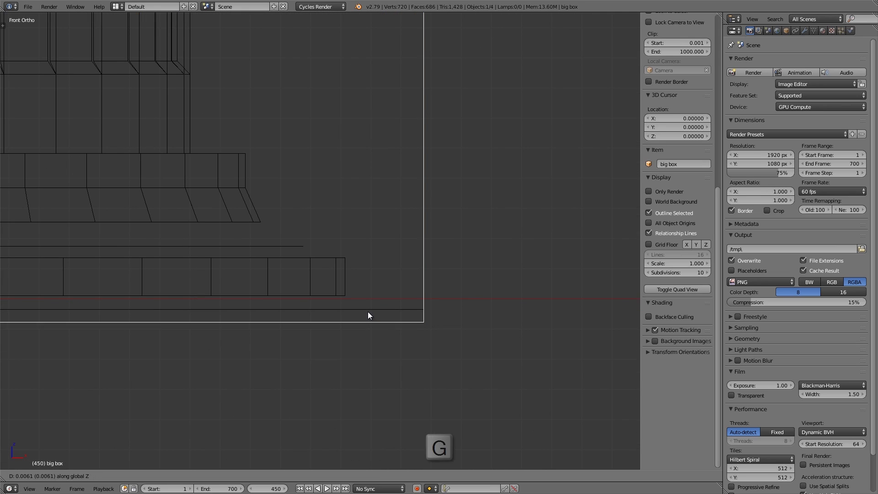
pyautogui.click(330, 301)
pyautogui.press('z')
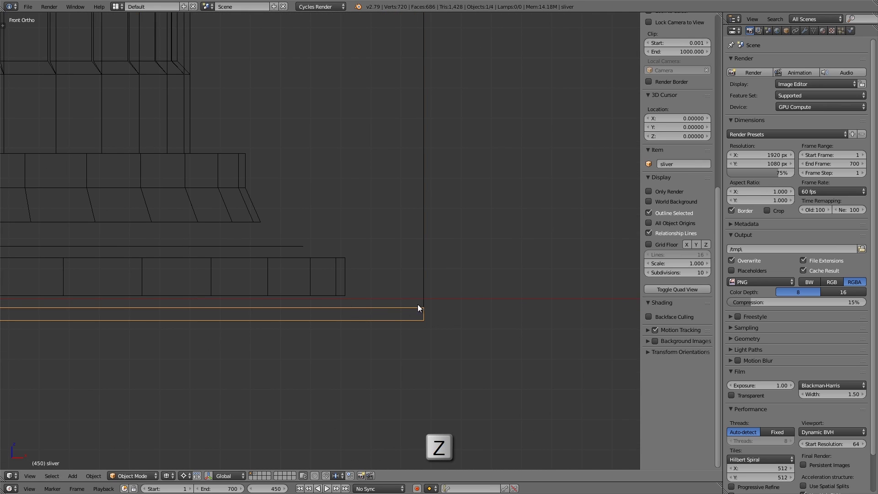
pyautogui.scroll(-10, 424, 293)
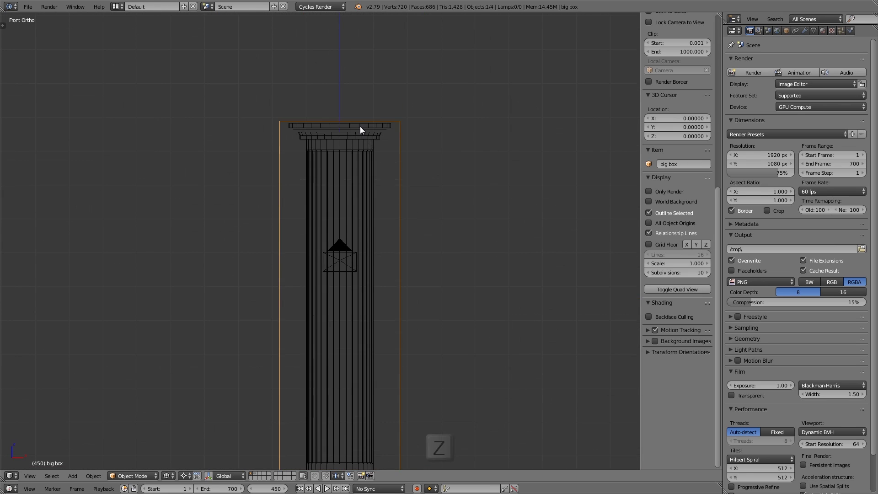
pyautogui.scroll(7, 357, 117)
pyautogui.press('z')
pyautogui.press('z')
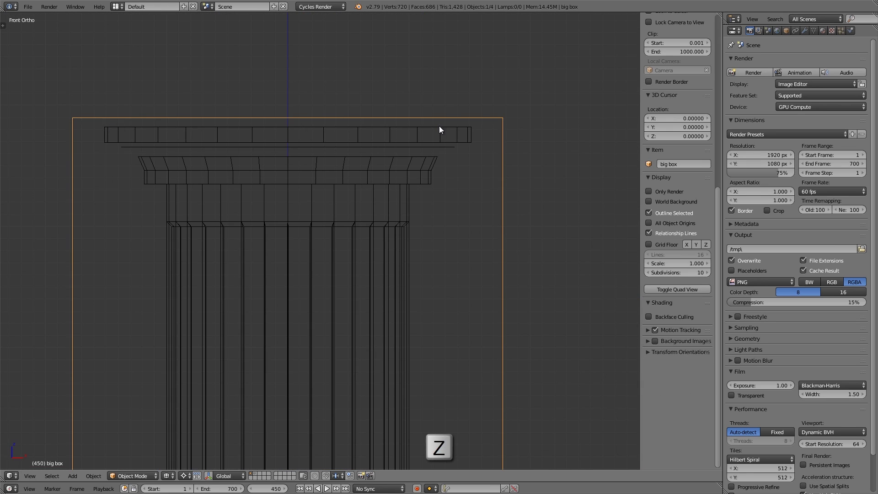
pyautogui.scroll(-8, 439, 131)
pyautogui.press('KP_Decimal')
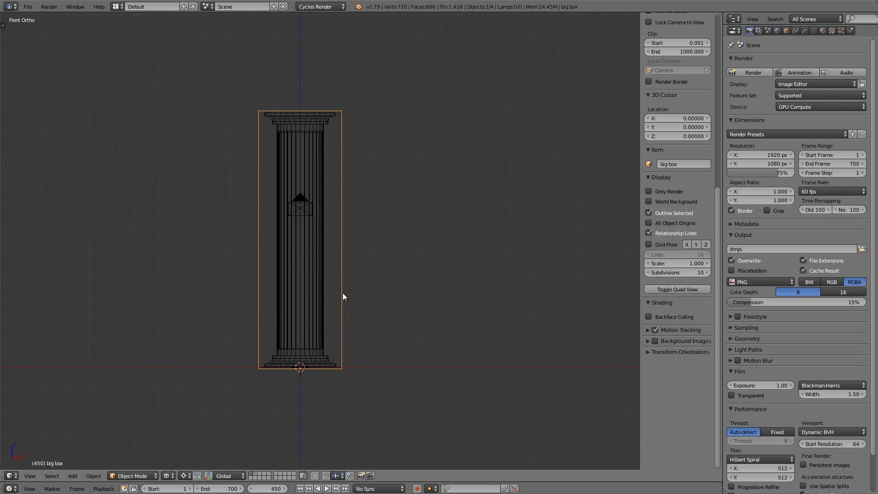
# Key big box's location at frame 450
pyautogui.press('i')
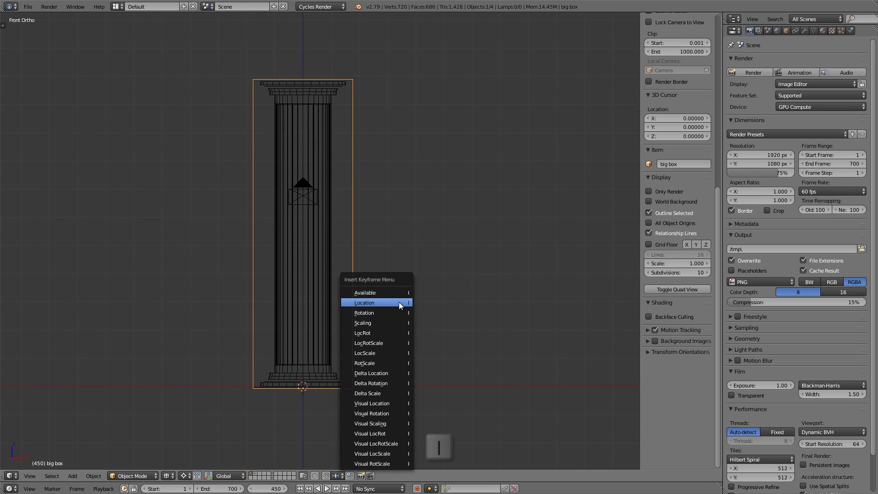
pyautogui.click(399, 302)
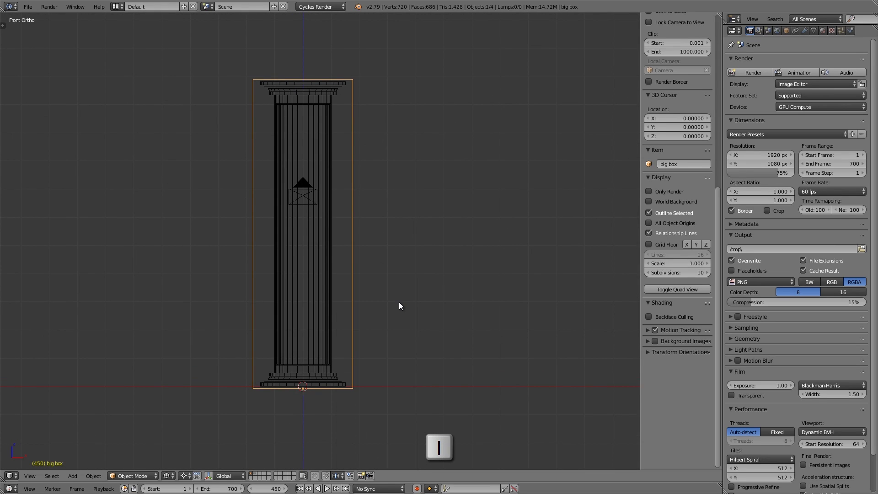
pyautogui.scroll(-1, 398, 304)
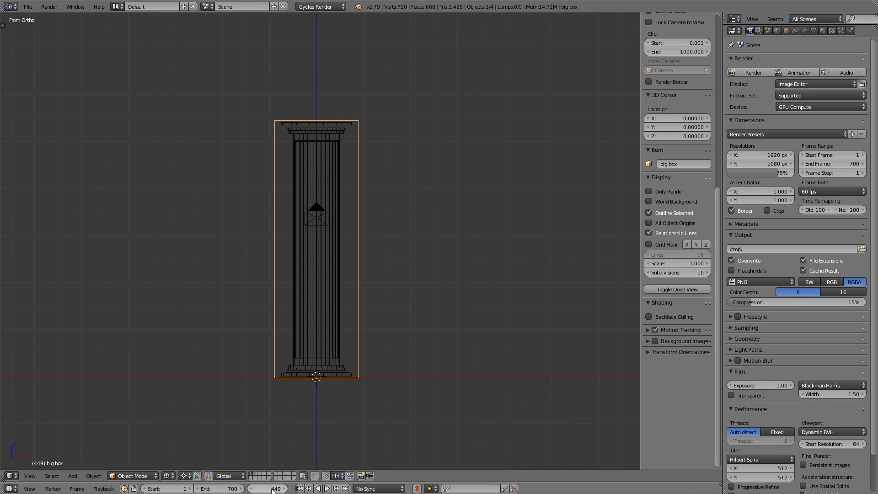
# Play the animation from the start, then stop it back at frame 0
pyautogui.hotkey('shift', 'Left')
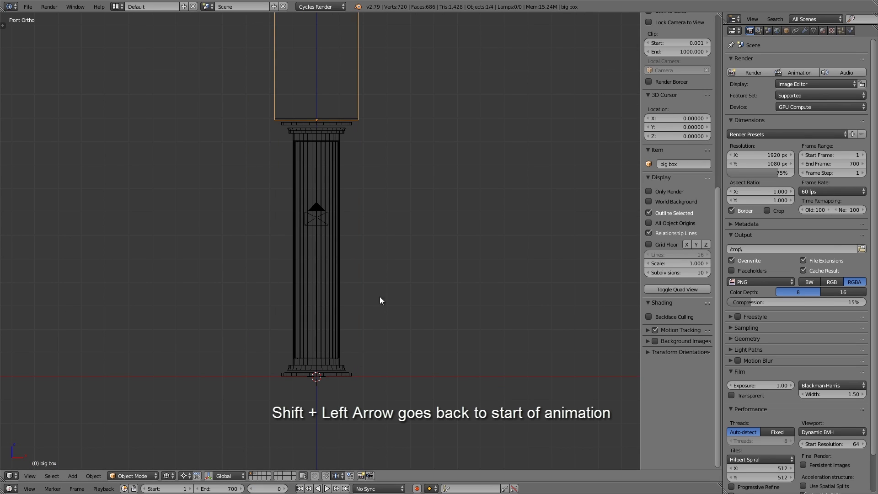
pyautogui.keyDown('shift'); pyautogui.scroll(1, 399, 247); pyautogui.keyUp('shift')
pyautogui.hotkey('alt', 'a')
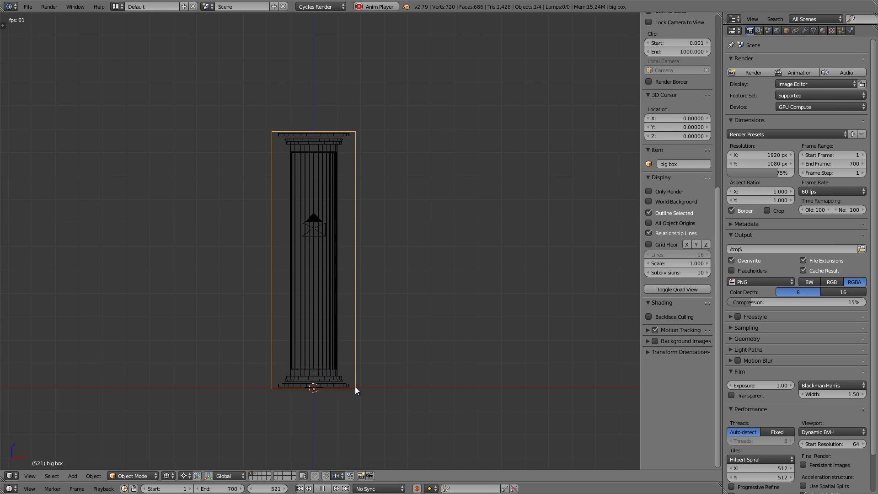
pyautogui.press('Escape')
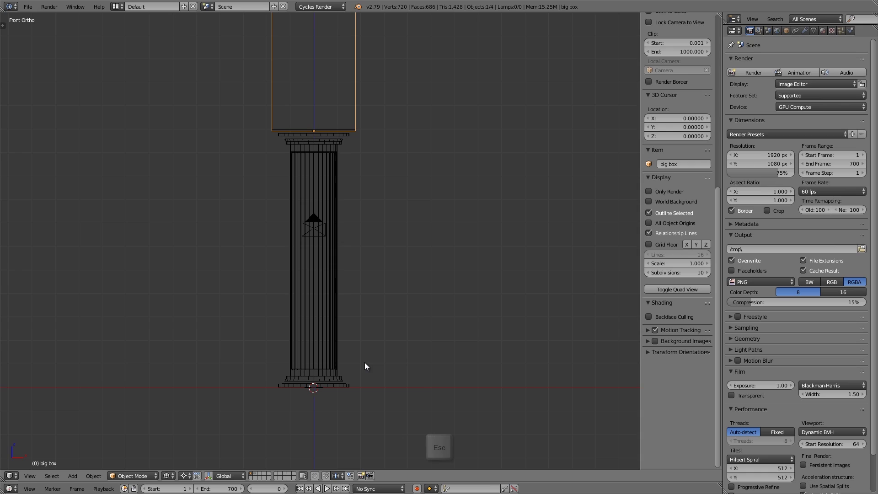
# Set the timeline end frame to 600 and switch the viewport to solid shading
pyautogui.keyDown('shift'); pyautogui.scroll(1, 364, 336); pyautogui.keyUp('shift')
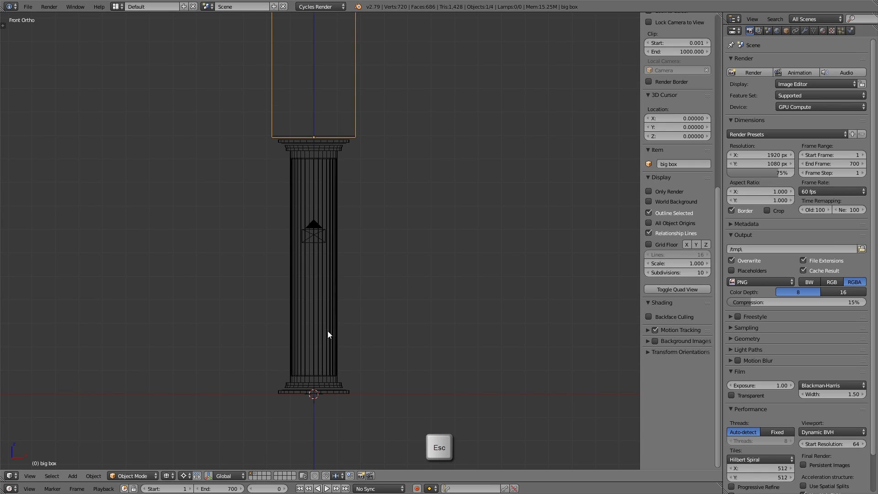
pyautogui.click(224, 489)
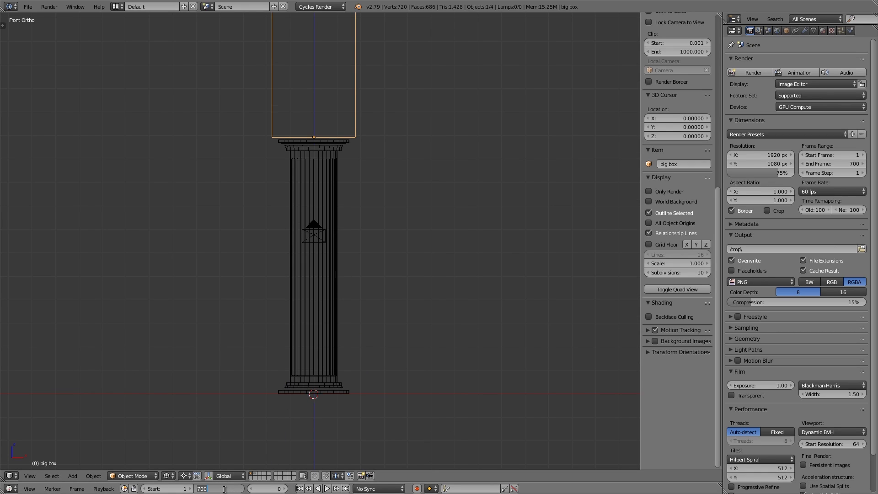
pyautogui.write('60')
pyautogui.press('Return')
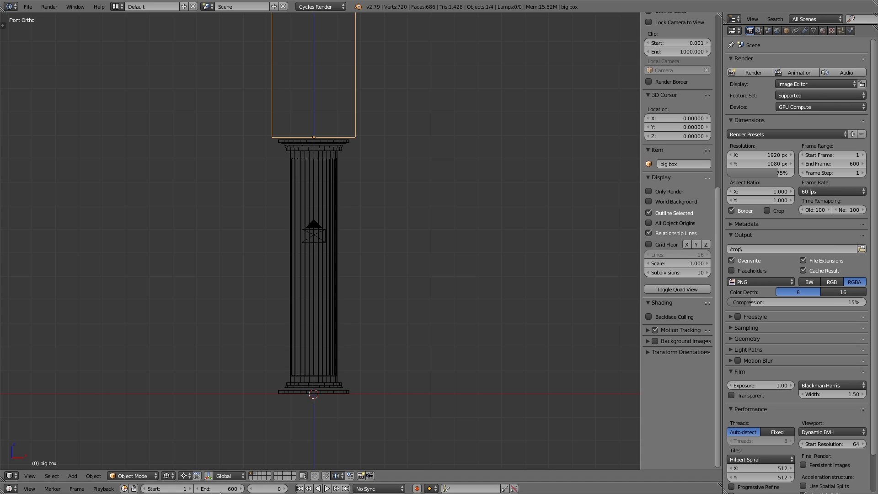
pyautogui.press('z')
pyautogui.keyDown('shift'); pyautogui.moveTo(333, 193); pyautogui.dragTo(347, 207, button='middle'); pyautogui.keyUp('shift')
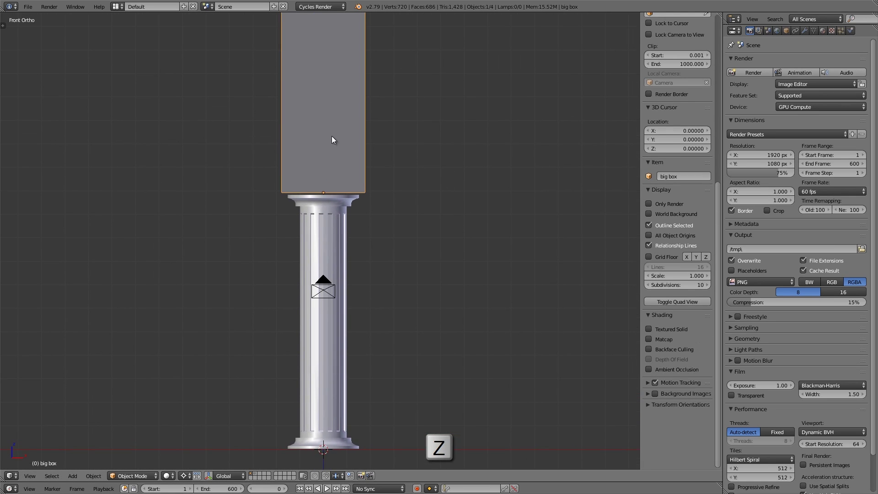
# Set both big box and sliver to draw as Wire in Object properties
pyautogui.moveTo(323, 151); pyautogui.dragTo(351, 146, button='middle')
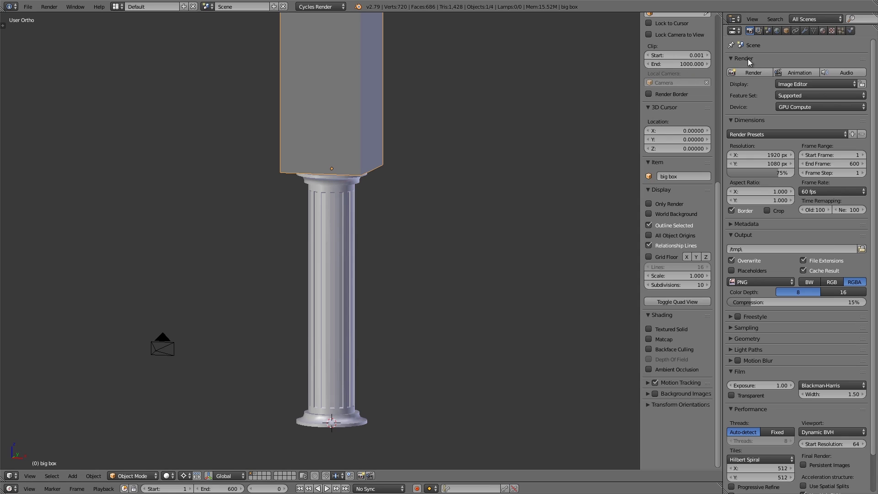
pyautogui.click(786, 31)
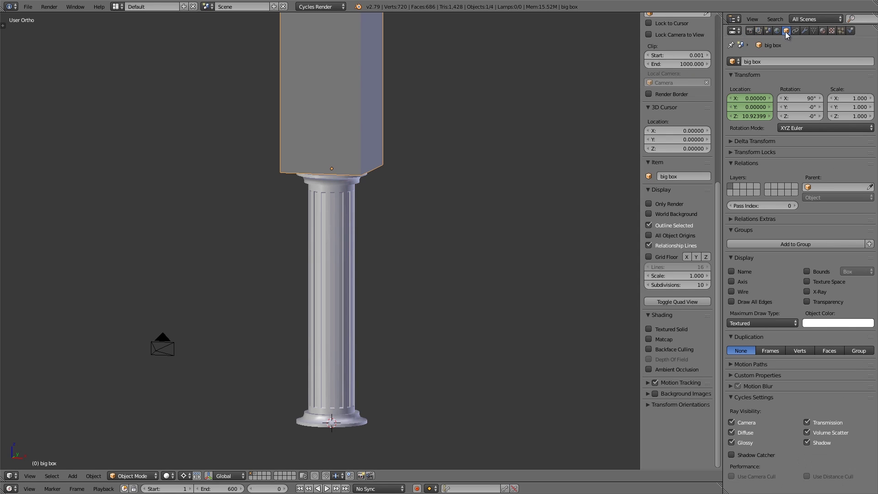
pyautogui.click(763, 321)
pyautogui.click(760, 304)
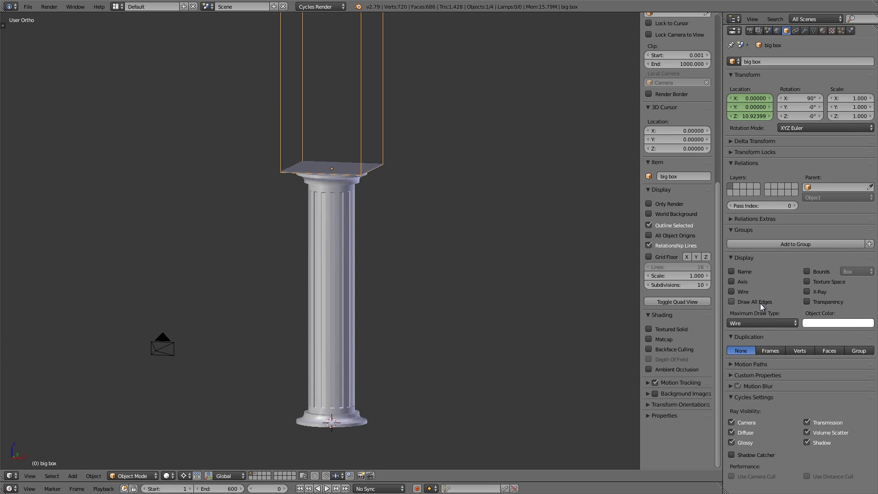
pyautogui.scroll(4, 363, 164)
pyautogui.rightClick(413, 174)
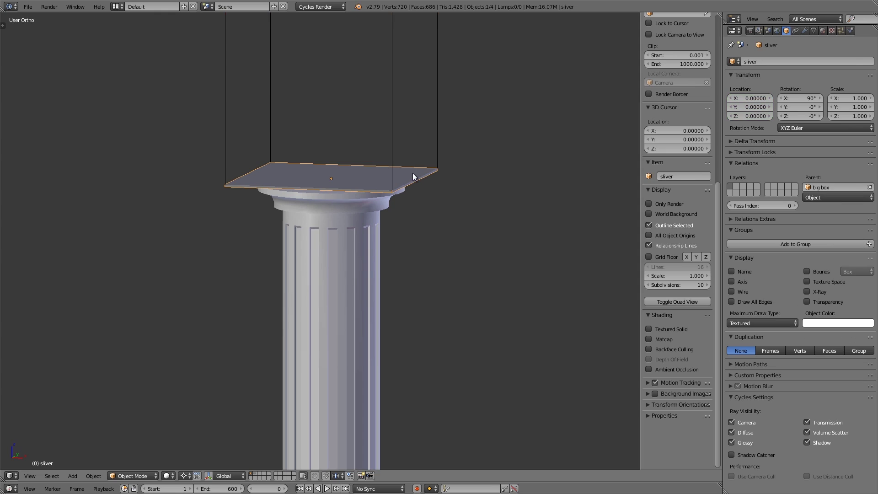
pyautogui.click(761, 323)
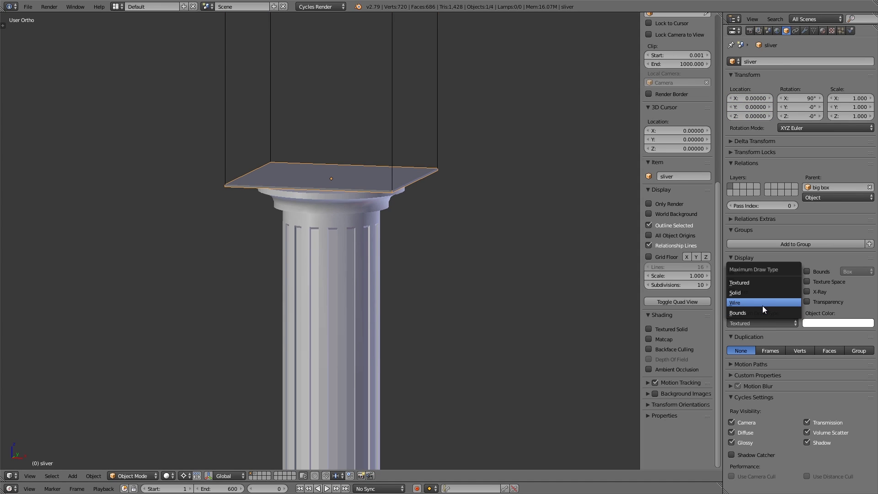
pyautogui.click(759, 302)
pyautogui.scroll(-3, 432, 214)
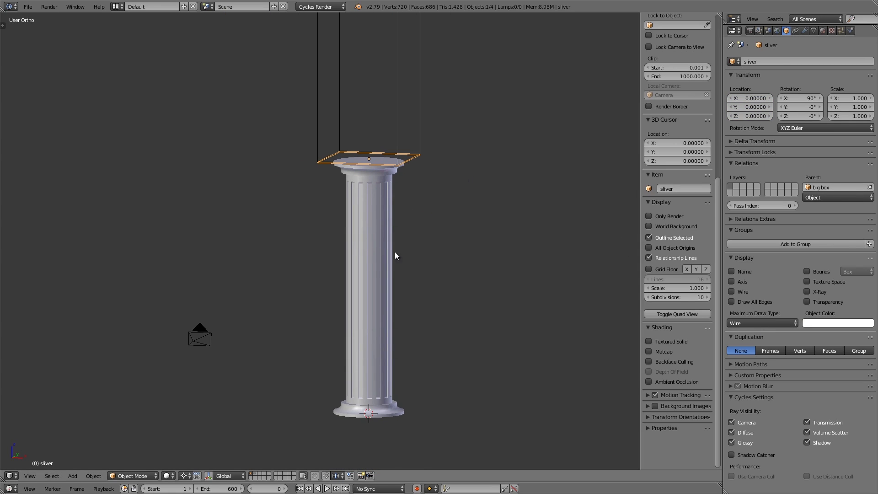
pyautogui.rightClick(377, 265)
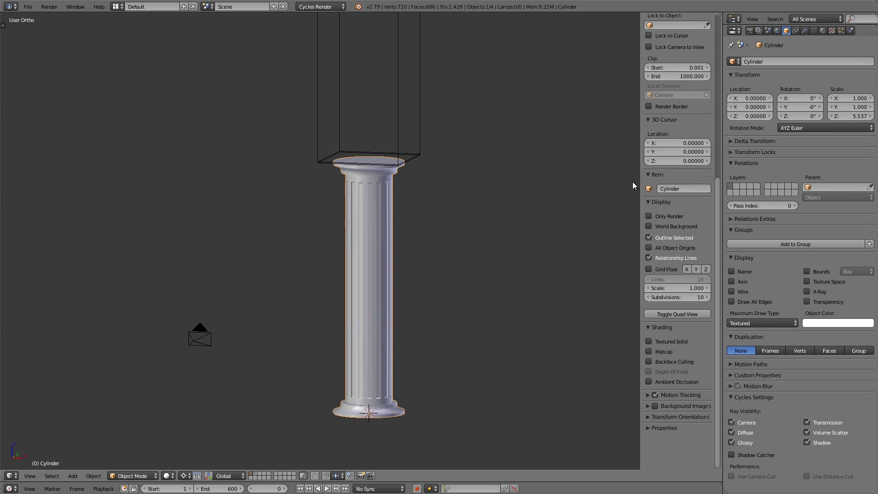
pyautogui.click(804, 30)
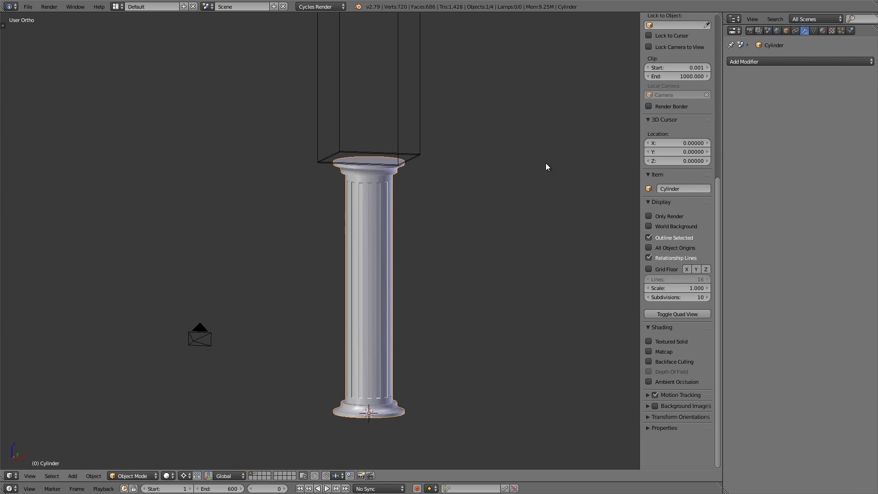
# Give the column a Boolean modifier set to Difference with big box as the object
pyautogui.press('n')
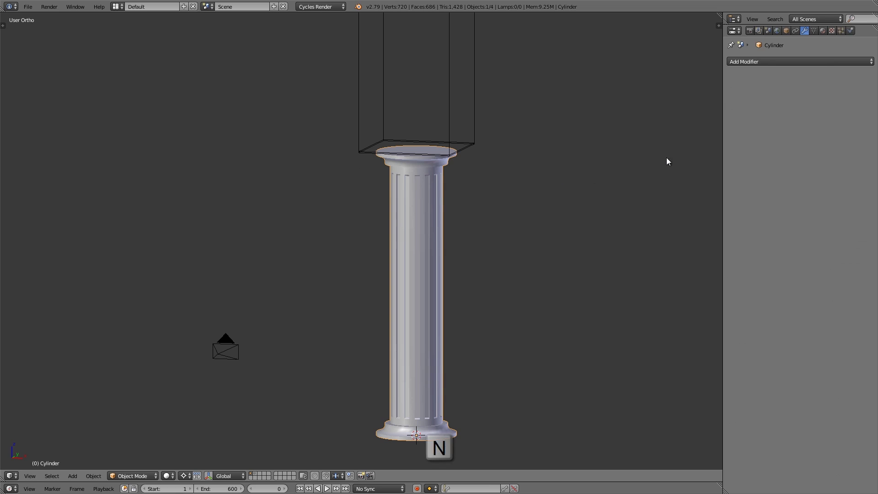
pyautogui.scroll(1, 626, 170)
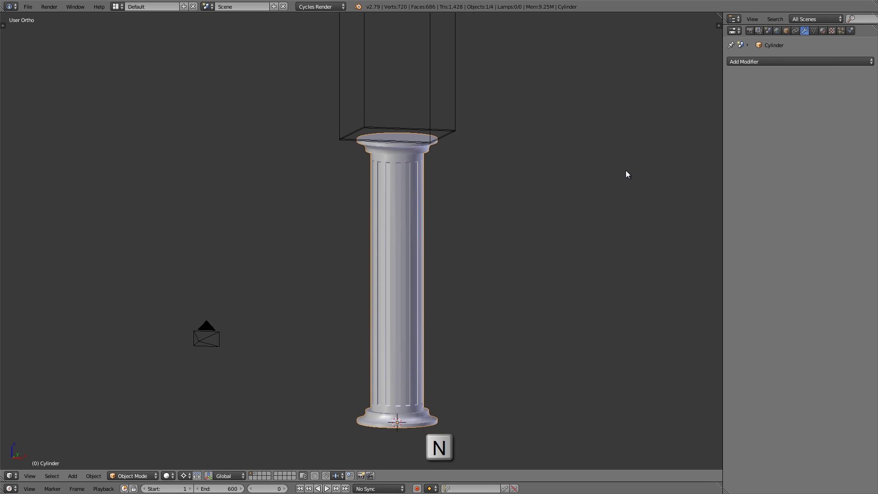
pyautogui.click(787, 60)
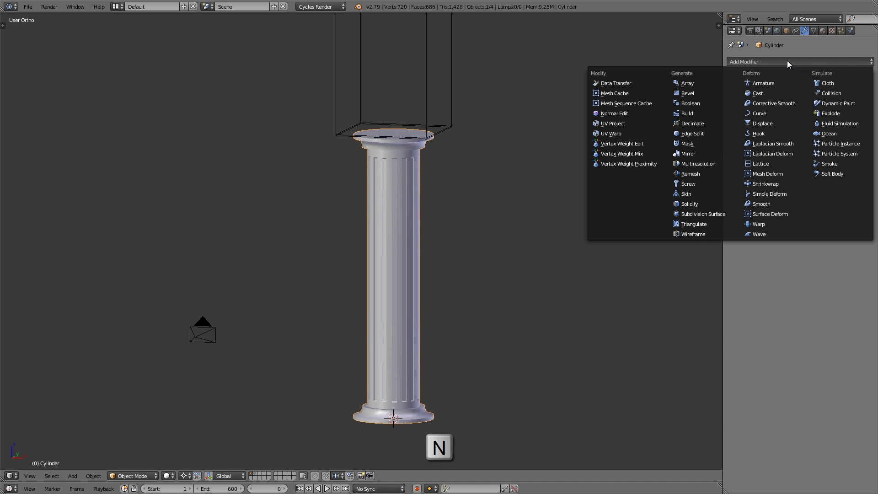
pyautogui.click(706, 104)
pyautogui.click(757, 112)
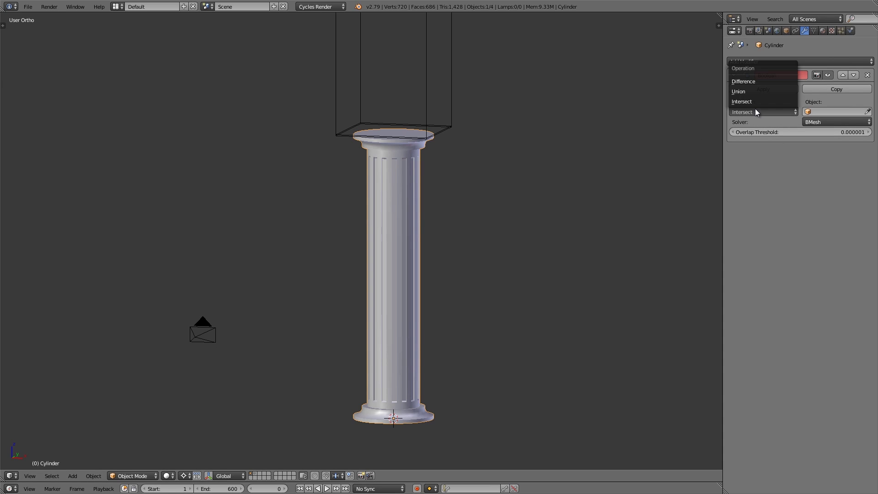
pyautogui.click(755, 83)
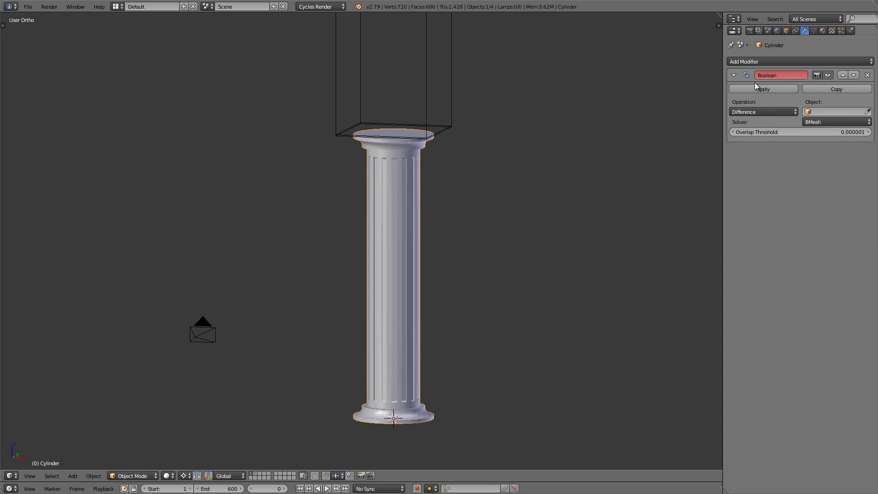
pyautogui.click(821, 111)
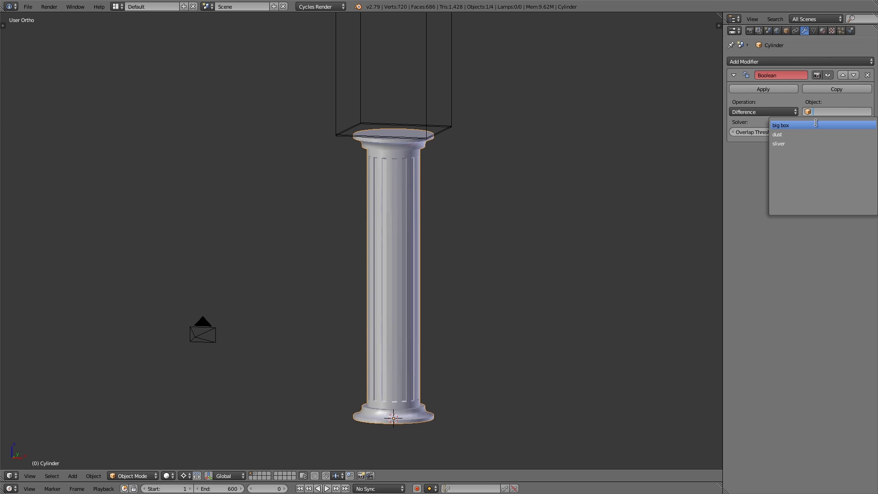
pyautogui.click(815, 124)
pyautogui.keyDown('shift'); pyautogui.moveTo(474, 169); pyautogui.dragTo(457, 169, button='middle'); pyautogui.keyUp('shift')
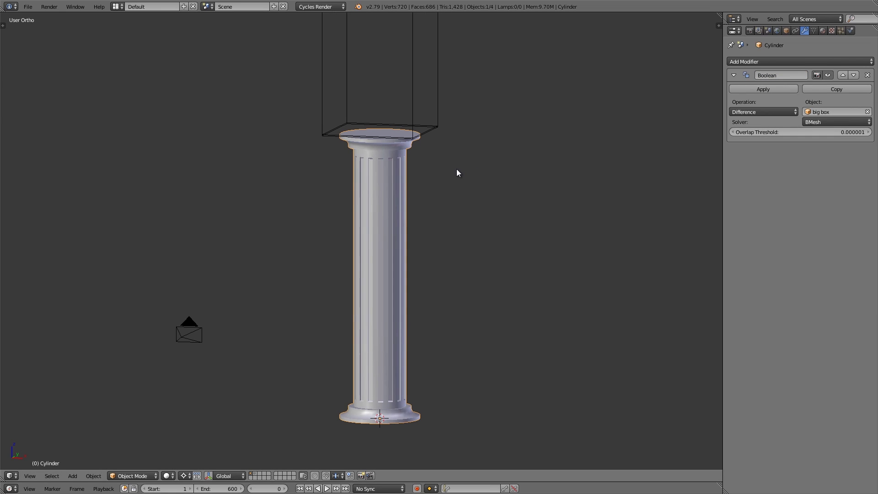
pyautogui.hotkey('alt', 'a')
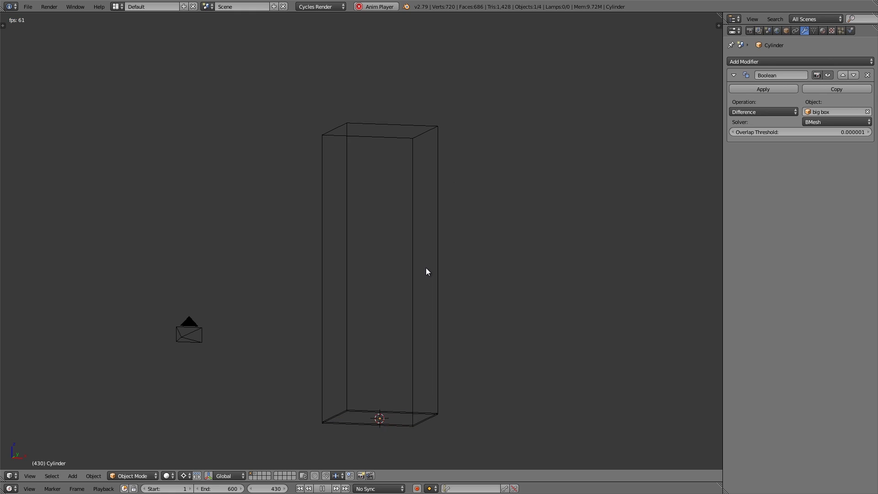
# Stop the preview at frame 0 and duplicate the column as Cylinder.001
pyautogui.press('Escape')
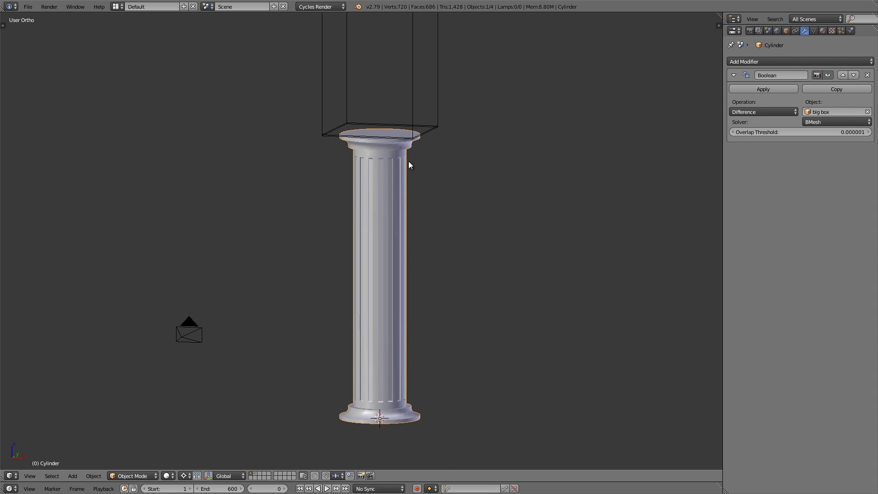
pyautogui.hotkey('shift', 'd')
# Set Cylinder.001's Boolean to Intersect with sliver and switch the viewport to wireframe
pyautogui.rightClick(489, 139)
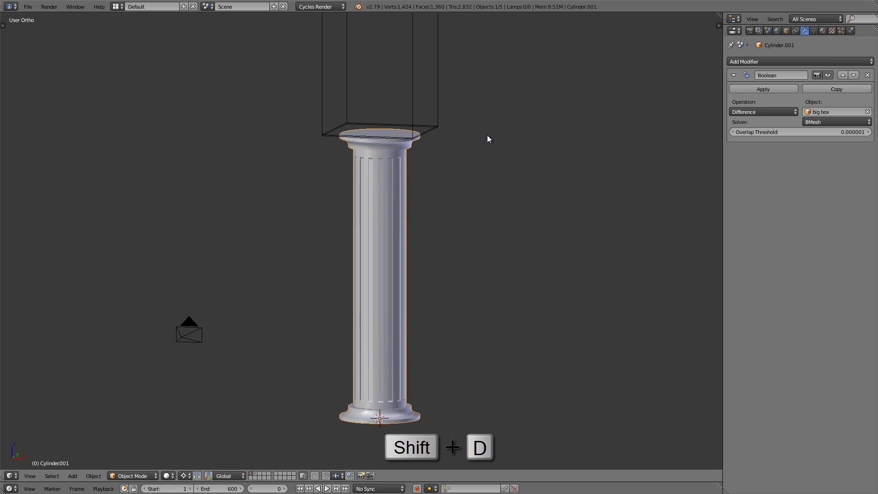
pyautogui.click(764, 112)
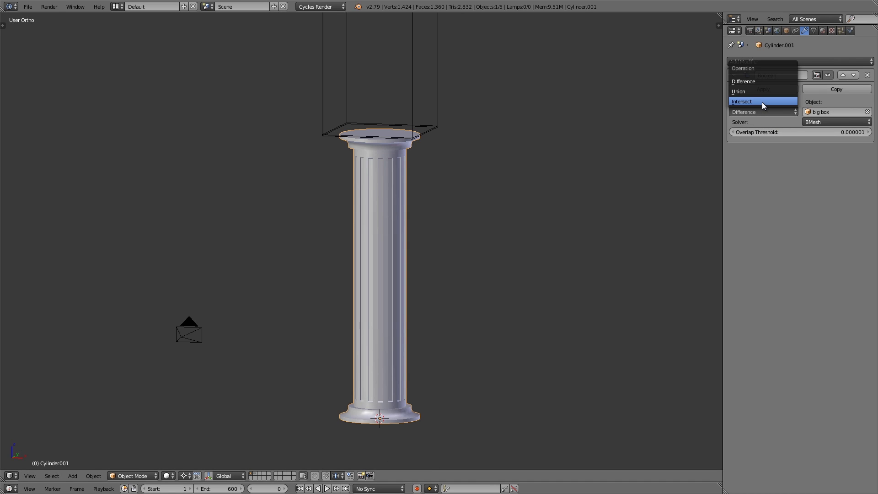
pyautogui.click(762, 102)
pyautogui.click(830, 111)
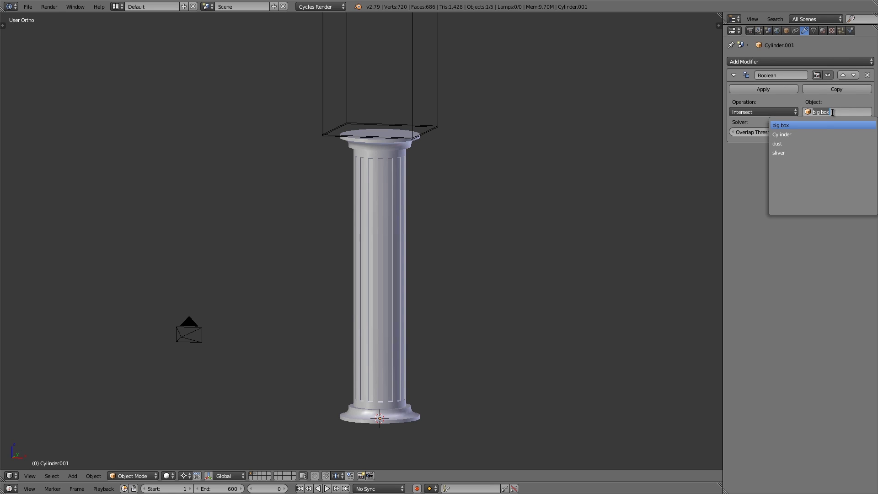
pyautogui.click(804, 152)
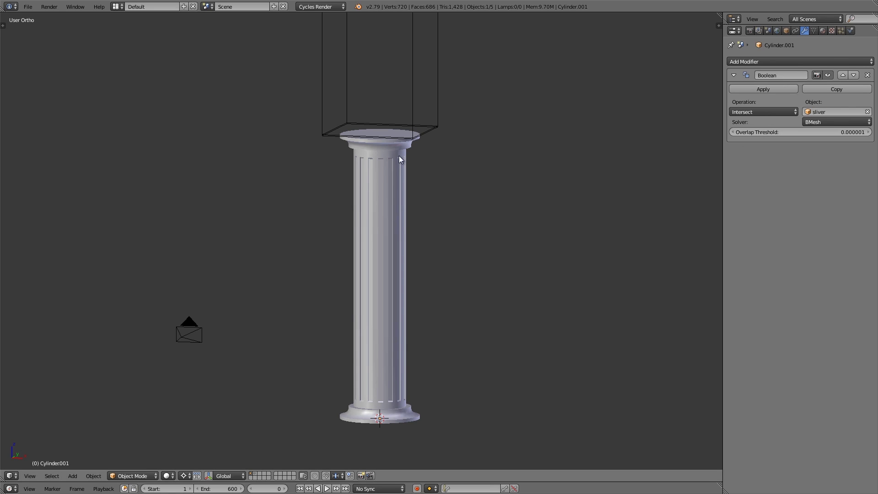
pyautogui.press('z')
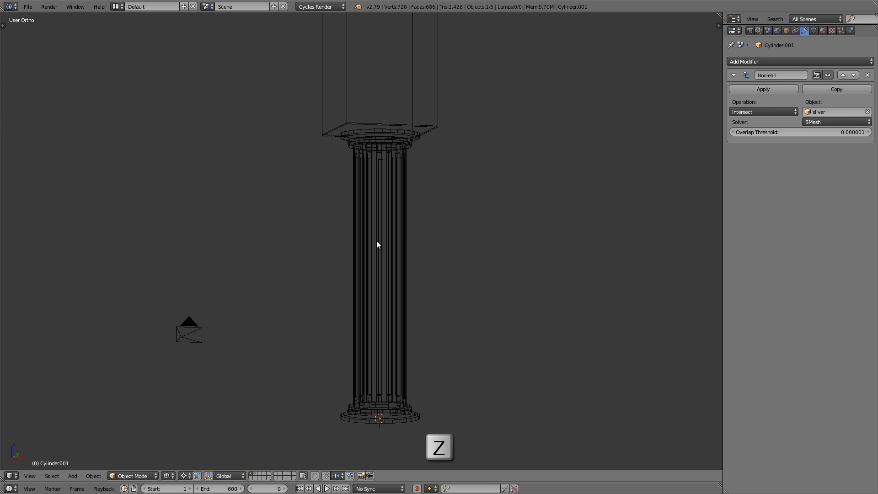
# Orbit the view level with the column's capital
pyautogui.scroll(6, 388, 137)
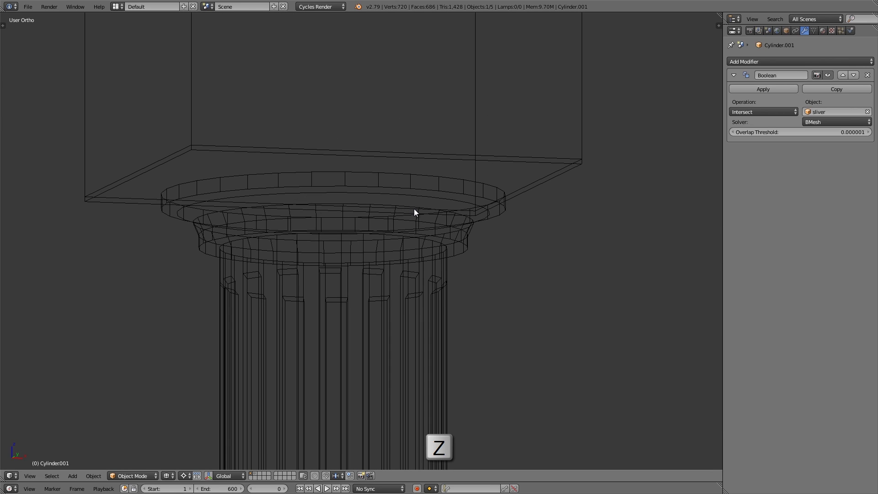
pyautogui.moveTo(417, 204); pyautogui.dragTo(387, 190, button='middle')
pyautogui.scroll(3, 421, 208)
pyautogui.scroll(-5, 341, 226)
# Play the animation and watch the thin ring from above, then stop at frame 0
pyautogui.hotkey('alt', 'a')
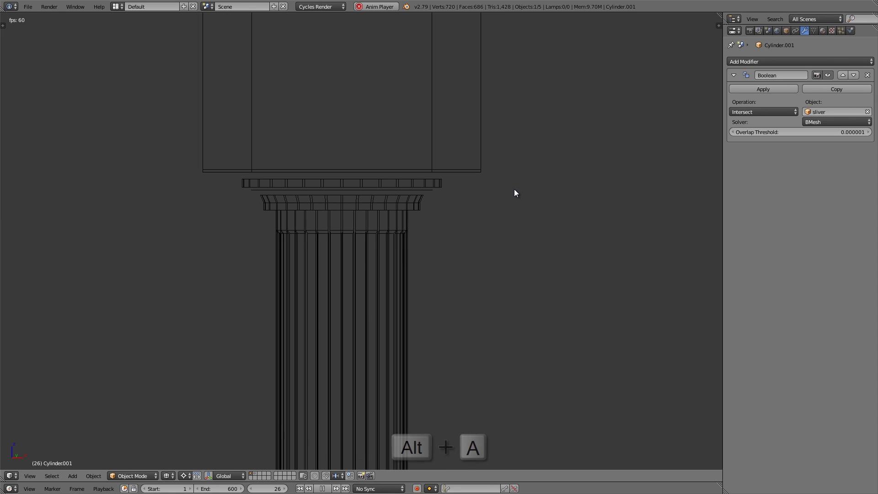
pyautogui.scroll(-3, 384, 267)
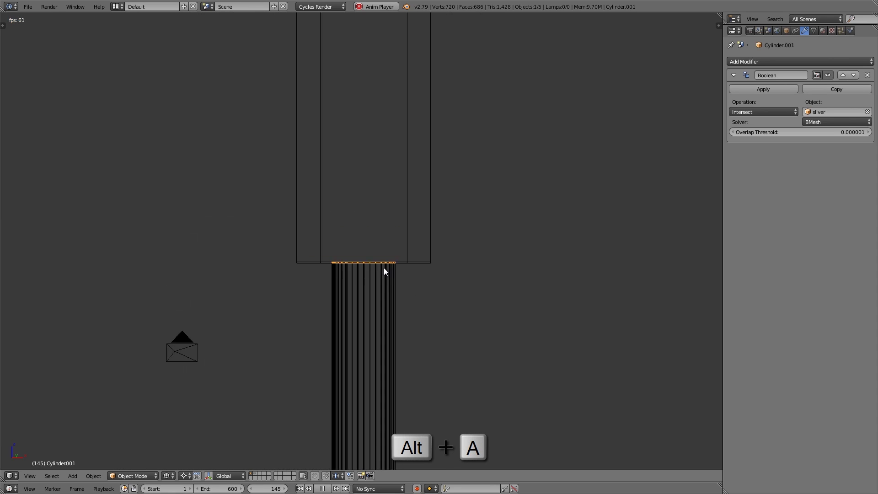
pyautogui.moveTo(383, 267); pyautogui.dragTo(387, 132, button='middle')
pyautogui.scroll(-2, 374, 167)
pyautogui.scroll(4, 388, 178)
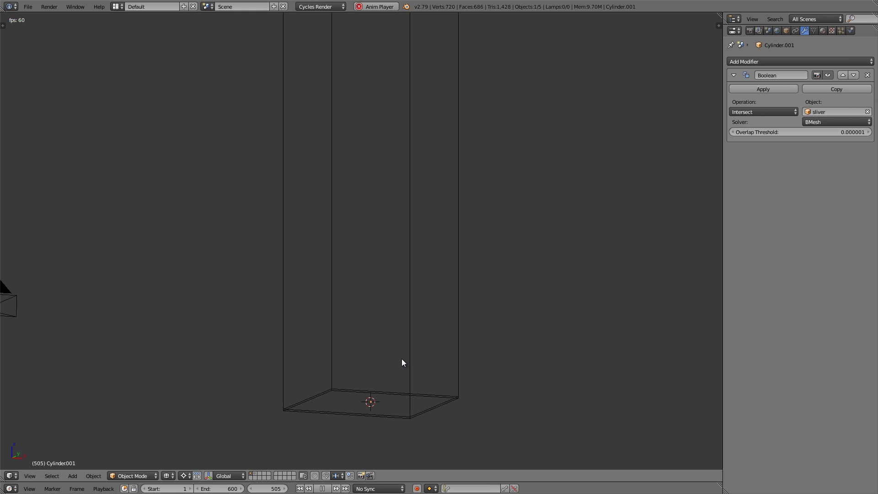
pyautogui.press('Escape')
pyautogui.scroll(-3, 396, 285)
pyautogui.scroll(3, 362, 208)
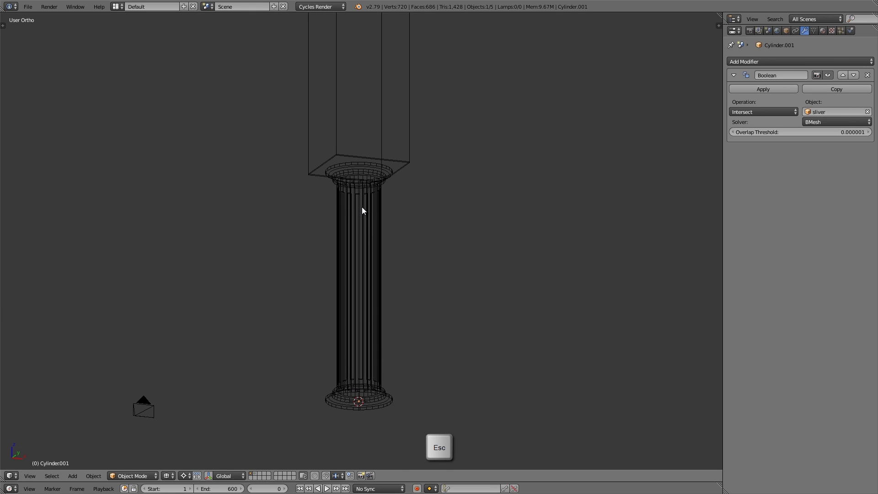
pyautogui.scroll(2, 363, 216)
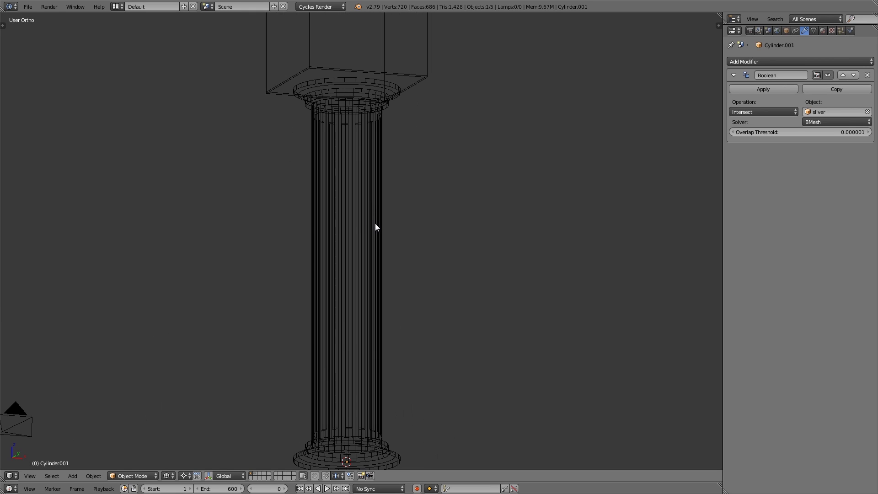
# Add a particle system to Cylinder.001 emitting 10000 particles
pyautogui.click(840, 31)
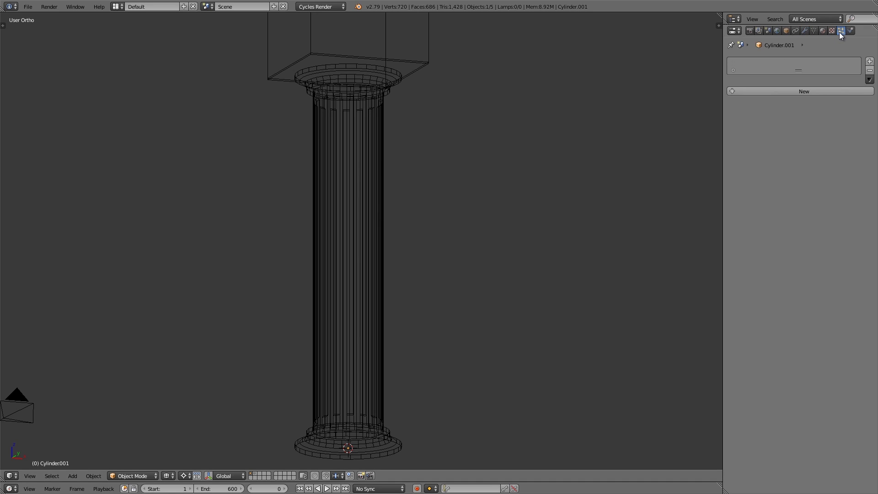
pyautogui.click(794, 89)
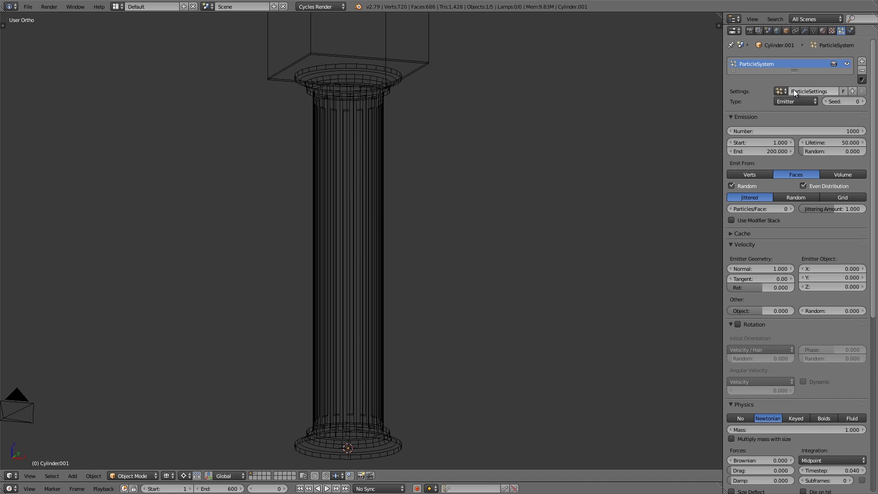
pyautogui.click(783, 130)
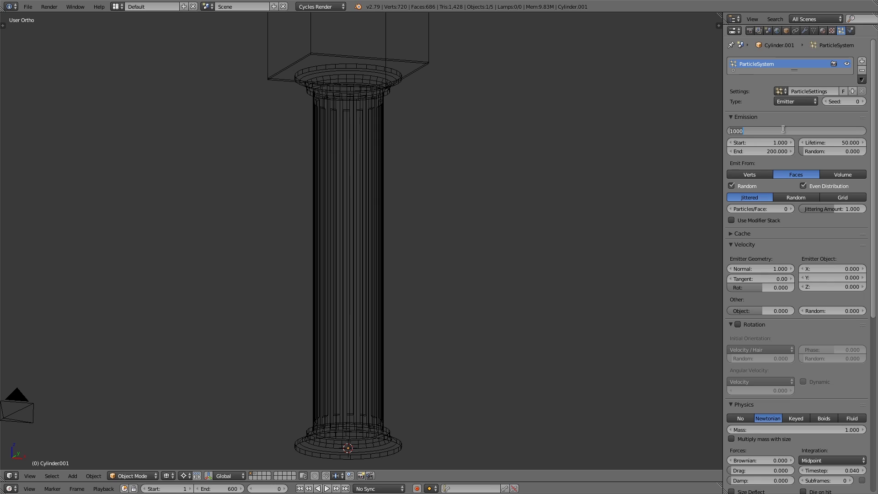
pyautogui.write('10000')
pyautogui.press('Return')
# Preview the particles, then enable Use Modifier Stack for emission
pyautogui.moveTo(397, 173); pyautogui.dragTo(503, 163, button='middle')
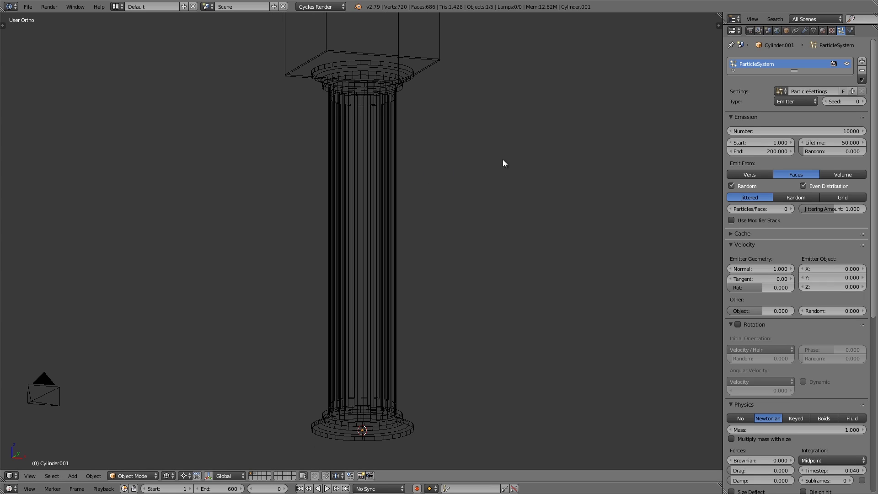
pyautogui.hotkey('alt', 'a')
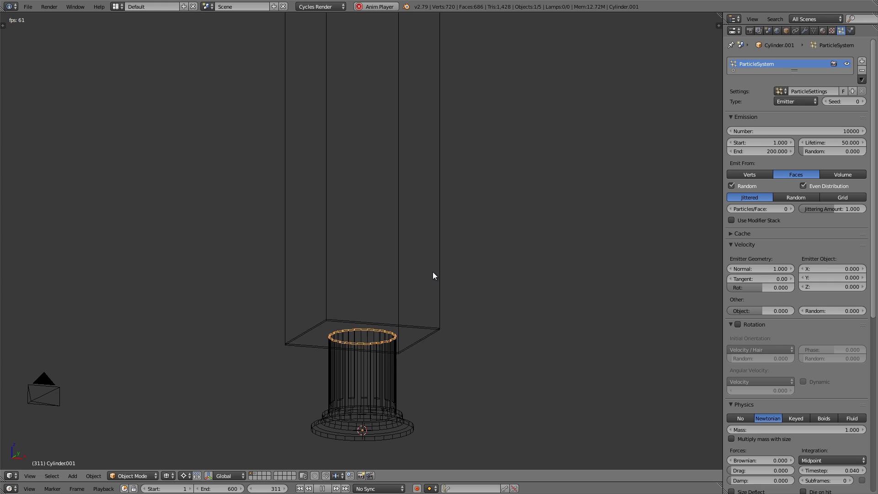
pyautogui.press('Escape')
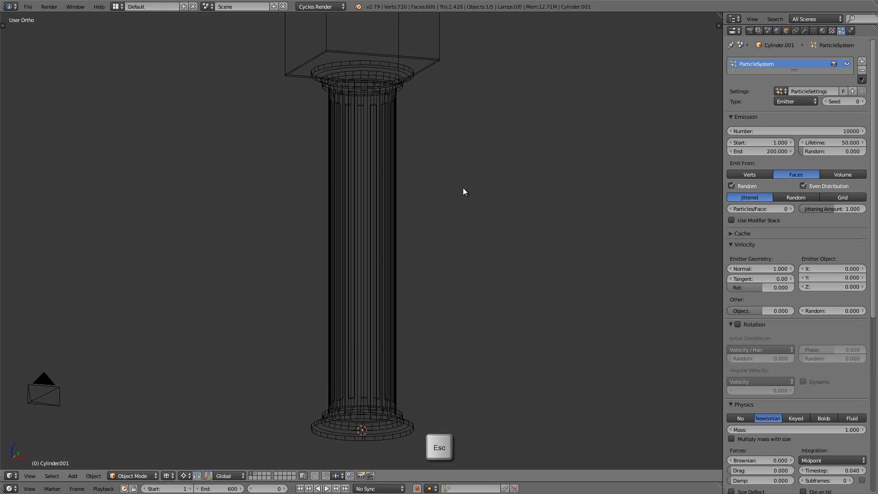
pyautogui.click(731, 221)
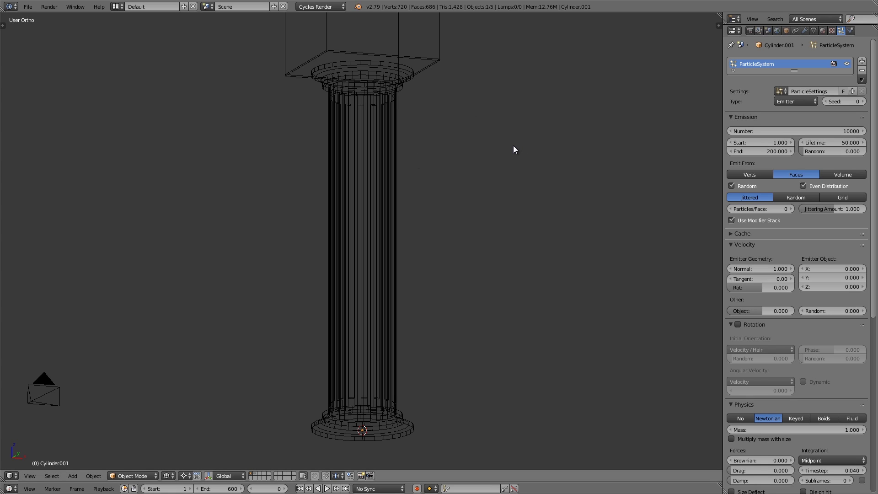
# In front view, find frame 77 where particles appear and set Emission Start to 77
pyautogui.press('KP_1')
pyautogui.scroll(6, 352, 51)
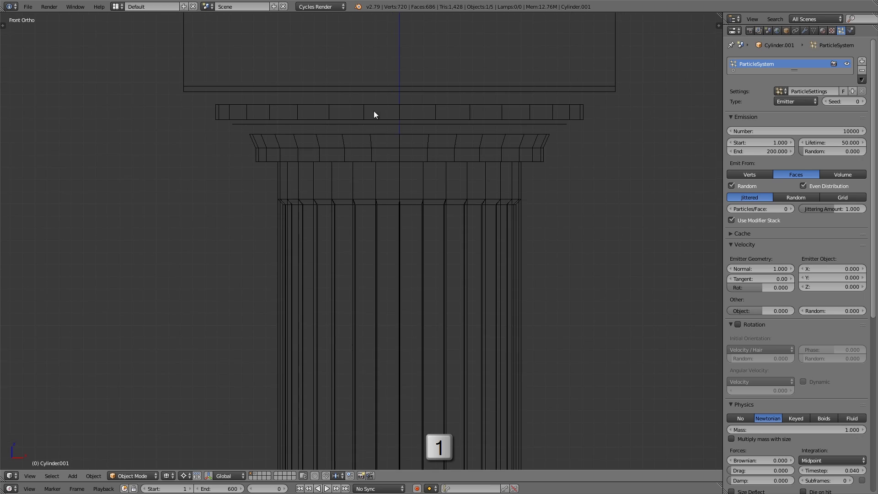
pyautogui.scroll(3, 374, 114)
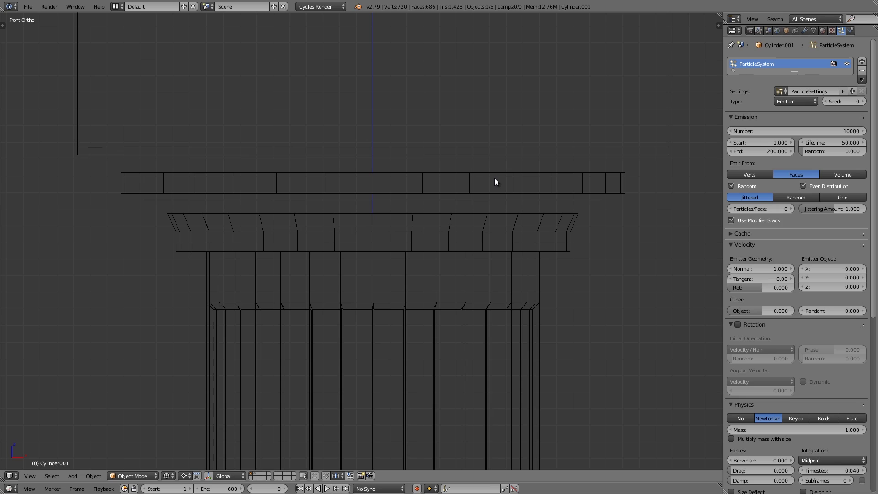
pyautogui.press('Right')
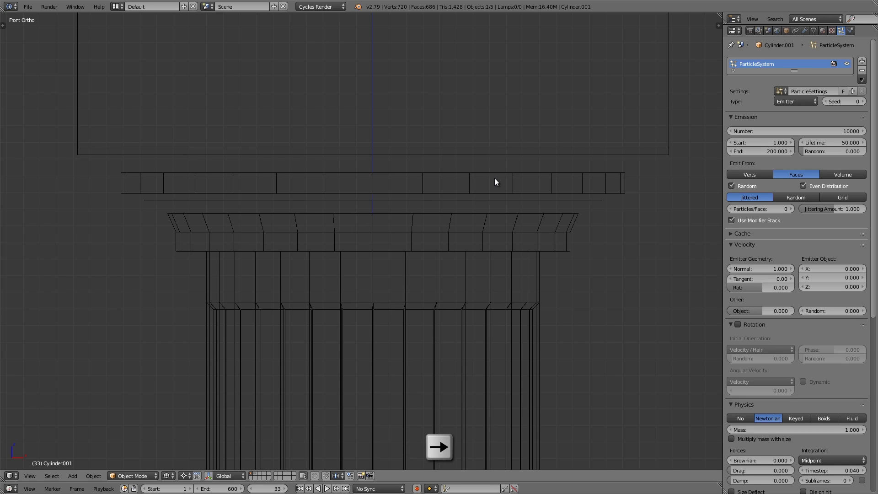
pyautogui.press('Right')
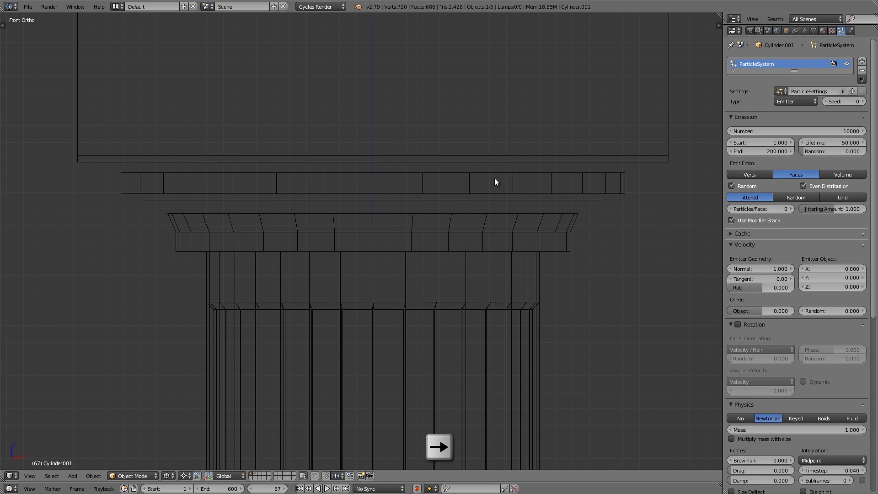
pyautogui.press('Left')
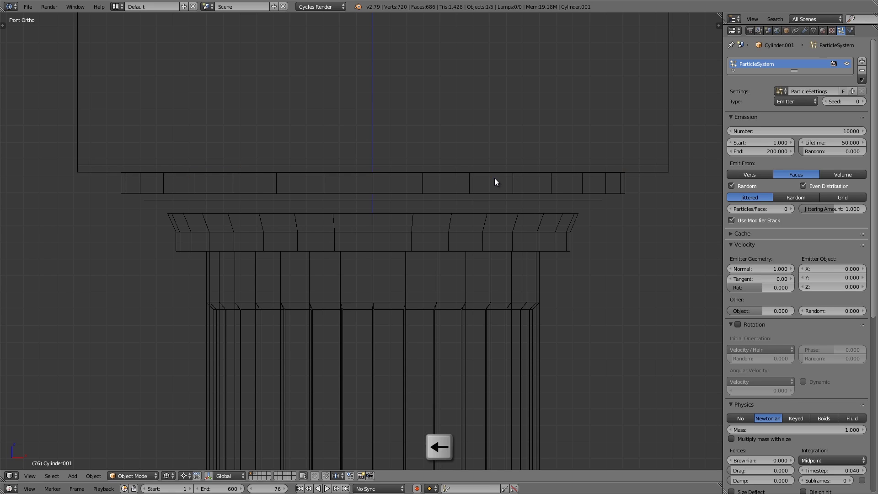
pyautogui.press('Right')
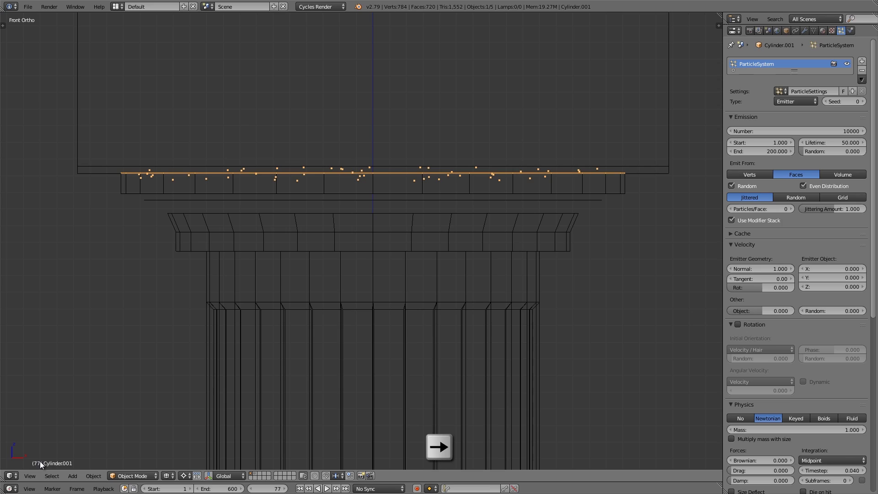
pyautogui.click(766, 143)
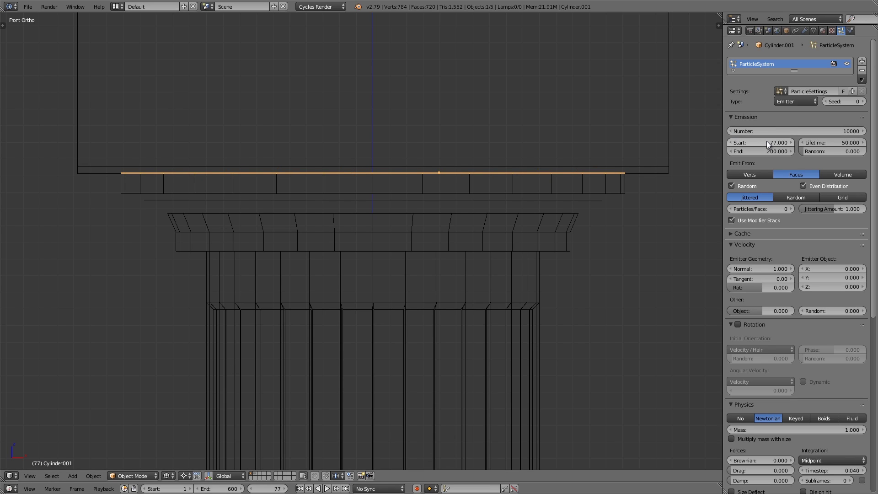
pyautogui.press('Return')
pyautogui.scroll(-2, 396, 161)
# Step through the animation to frame 433, where the slab reaches the base
pyautogui.scroll(-2, 418, 194)
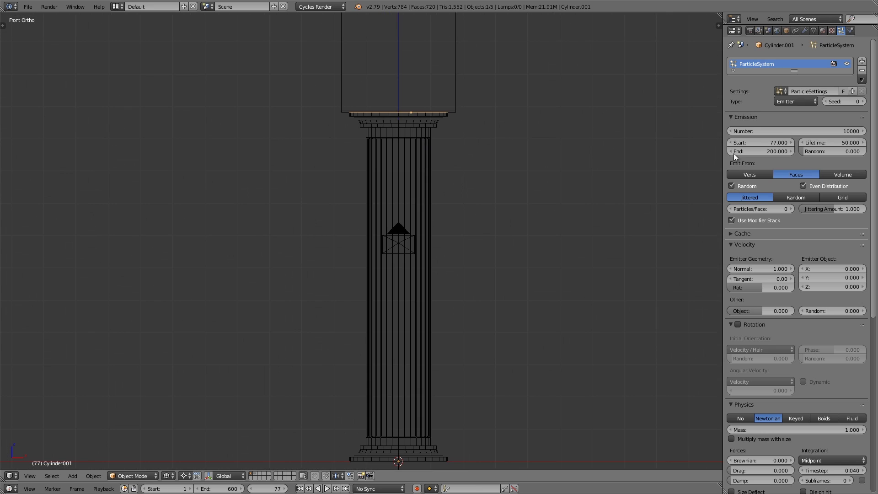
pyautogui.keyDown('shift'); pyautogui.scroll(-5, 499, 256); pyautogui.keyUp('shift')
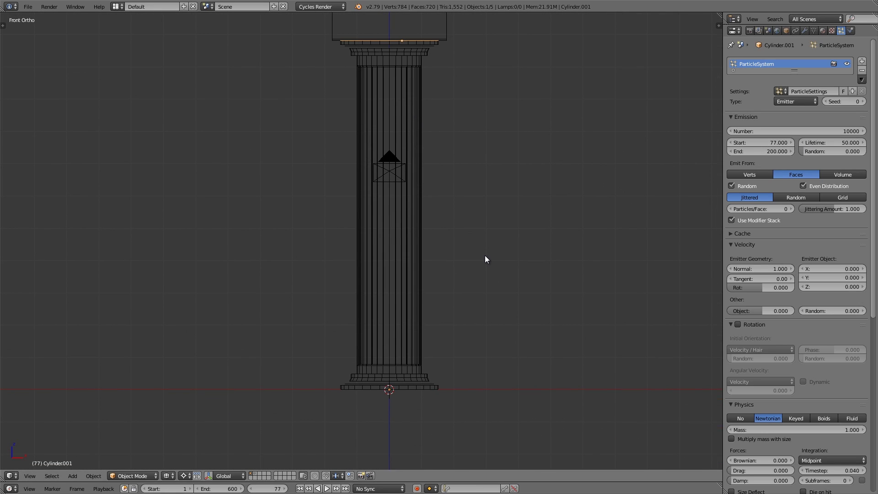
pyautogui.hotkey('shift', 'Up')
pyautogui.hotkey('shift', 'Up')
pyautogui.hotkey('shift', 'Up')
pyautogui.hotkey('shift', 'Up')
pyautogui.hotkey('shift', 'Up')
pyautogui.hotkey('shift', 'Up')
pyautogui.hotkey('shift', 'Up')
pyautogui.hotkey('shift', 'Up')
pyautogui.hotkey('shift', 'Up')
pyautogui.hotkey('shift', 'Up')
pyautogui.hotkey('shift', 'Up')
pyautogui.hotkey('shift', 'Up')
pyautogui.hotkey('shift', 'Up')
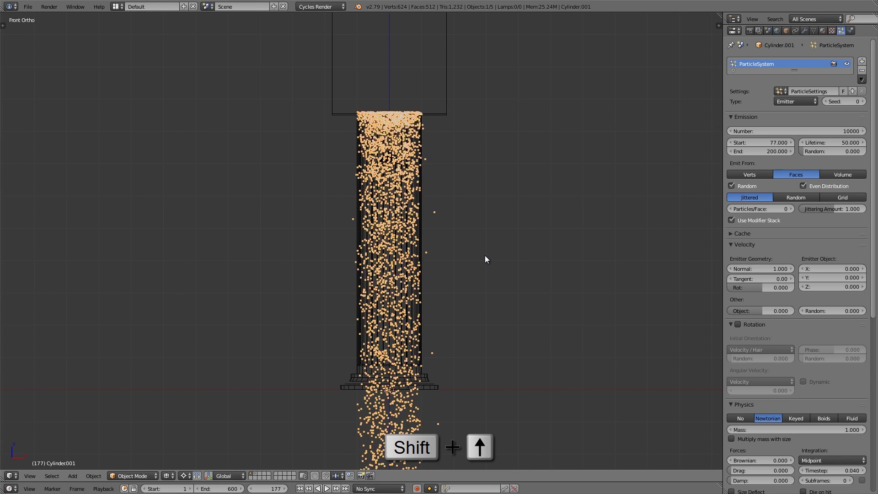
pyautogui.hotkey('shift', 'Up')
pyautogui.hotkey('shift', 'Up')
pyautogui.hotkey('shift', 'Up')
pyautogui.hotkey('shift', 'Up')
pyautogui.hotkey('shift', 'Up')
pyautogui.hotkey('shift', 'Up')
pyautogui.hotkey('shift', 'Up')
pyautogui.hotkey('shift', 'Up')
pyautogui.hotkey('shift', 'Up')
pyautogui.hotkey('shift', 'Up')
pyautogui.hotkey('shift', 'Up')
pyautogui.hotkey('shift', 'Up')
pyautogui.hotkey('shift', 'Up')
pyautogui.hotkey('shift', 'Up')
pyautogui.hotkey('shift', 'Up')
pyautogui.hotkey('shift', 'Up')
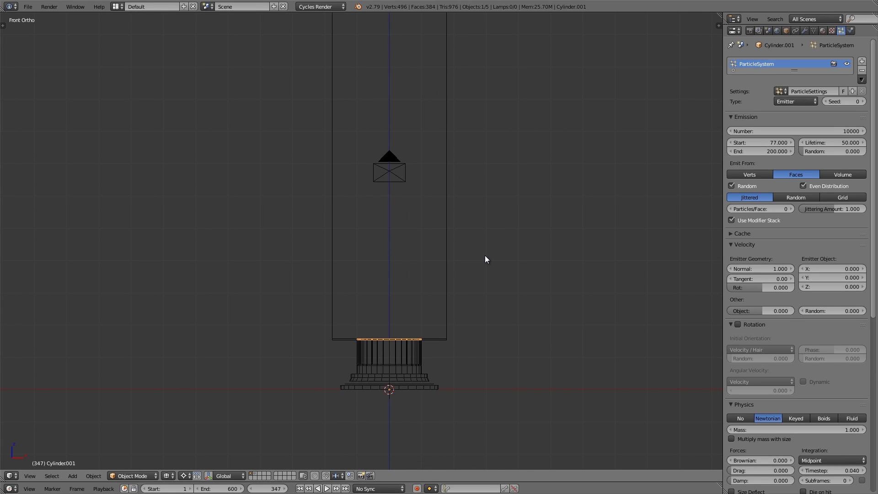
pyautogui.hotkey('shift', 'Up')
pyautogui.hotkey('shift', 'Up')
pyautogui.hotkey('shift', 'Up')
pyautogui.hotkey('shift', 'Up')
pyautogui.scroll(6, 416, 408)
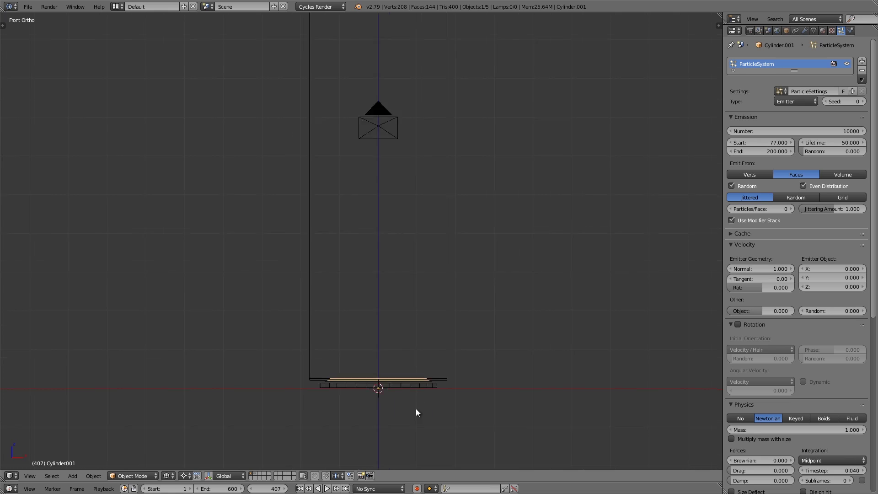
pyautogui.scroll(2, 399, 328)
pyautogui.press('Right')
pyautogui.press('Right')
pyautogui.press('Right')
pyautogui.press('Right')
pyautogui.press('Right')
pyautogui.press('Right')
pyautogui.press('Right')
pyautogui.press('Right')
pyautogui.press('Right')
pyautogui.press('Right')
pyautogui.press('Right')
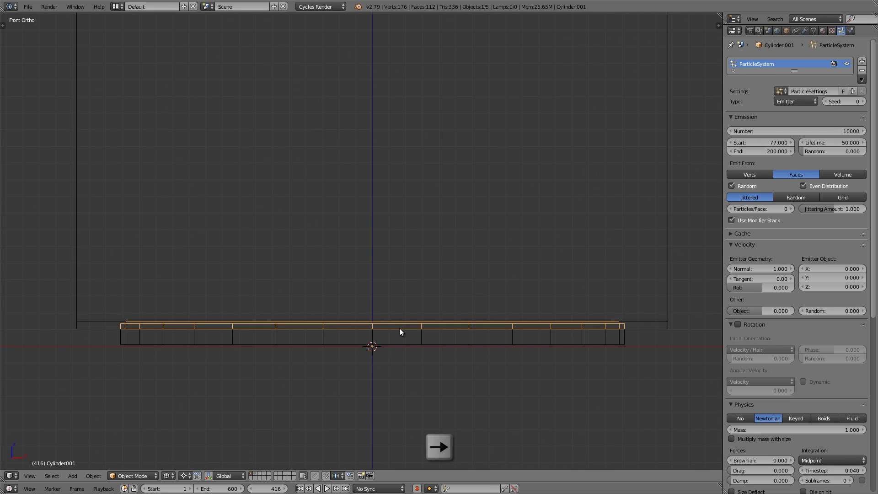
pyautogui.press('Right')
pyautogui.press('Right')
pyautogui.press('Right')
pyautogui.press('Right')
pyautogui.press('Right')
pyautogui.press('Right')
pyautogui.press('Right')
pyautogui.press('Right')
pyautogui.press('Right')
pyautogui.press('Right')
pyautogui.press('Right')
pyautogui.press('Right')
pyautogui.press('Right')
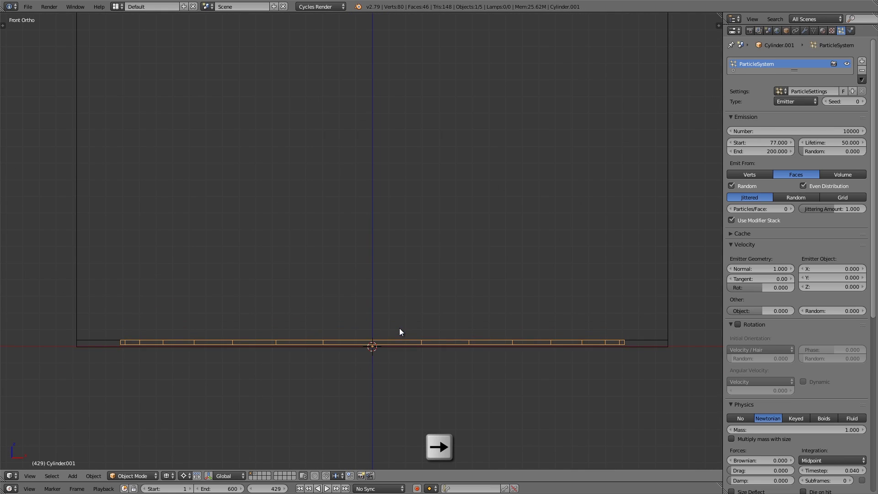
pyautogui.press('Right')
pyautogui.press('Right')
pyautogui.press('Right')
pyautogui.press('Left')
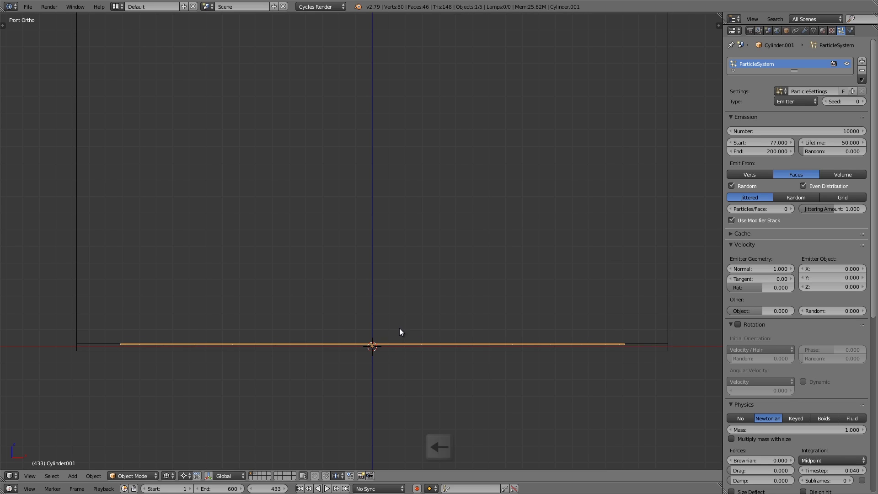
# Set the particle Emission End to frame 433
pyautogui.click(767, 152)
pyautogui.write('43')
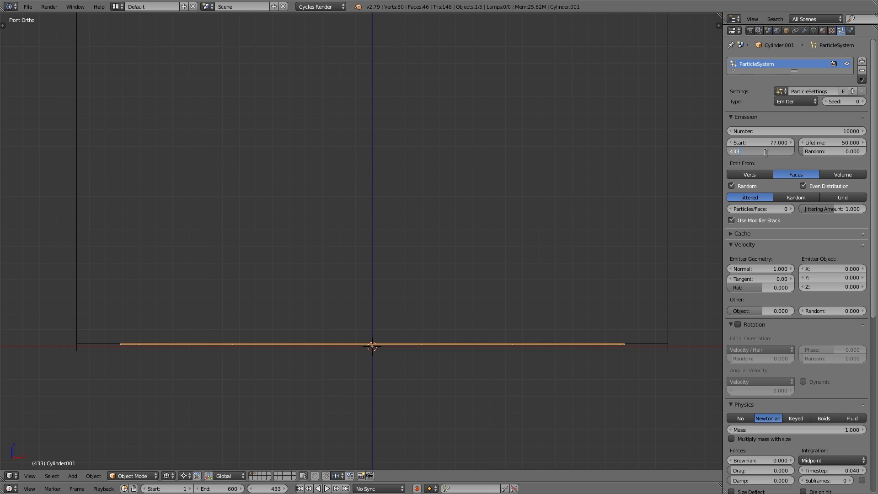
pyautogui.write('3')
pyautogui.press('Return')
pyautogui.scroll(-5, 344, 244)
pyautogui.moveTo(344, 245); pyautogui.dragTo(357, 275, button='middle')
pyautogui.click(274, 488)
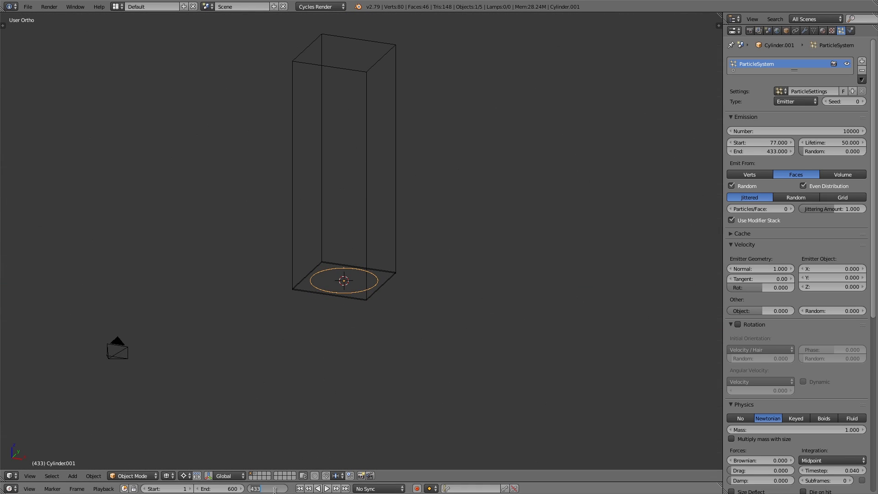
# Return to frame 0 and preview the particle emission
pyautogui.write('0')
pyautogui.press('Return')
pyautogui.moveTo(317, 247); pyautogui.dragTo(342, 314, button='middle')
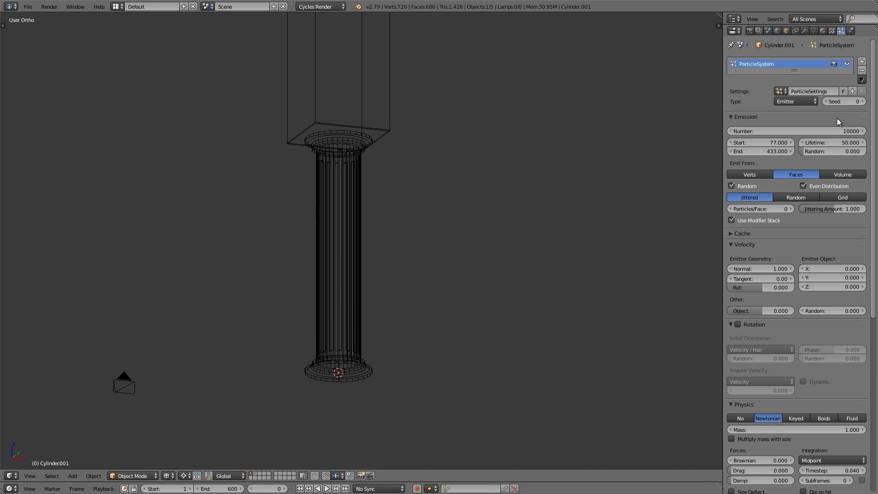
pyautogui.scroll(2, 321, 303)
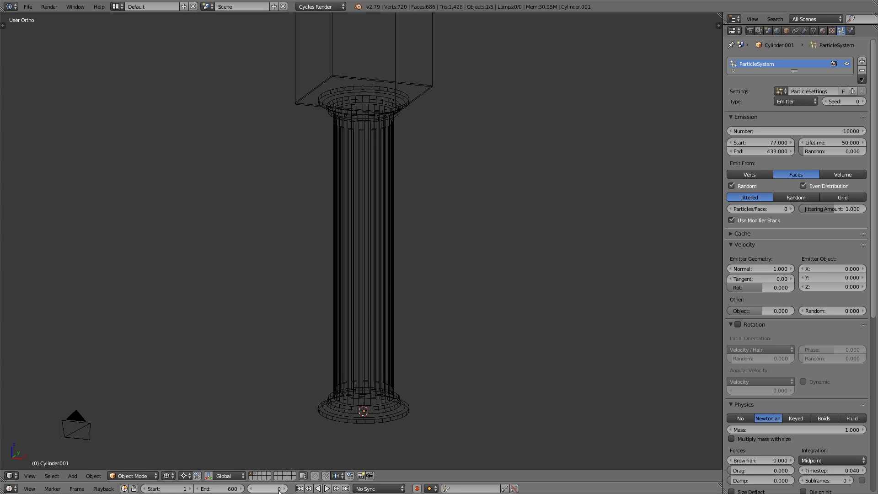
pyautogui.keyDown('shift'); pyautogui.moveTo(405, 280); pyautogui.dragTo(409, 277, button='middle'); pyautogui.keyUp('shift')
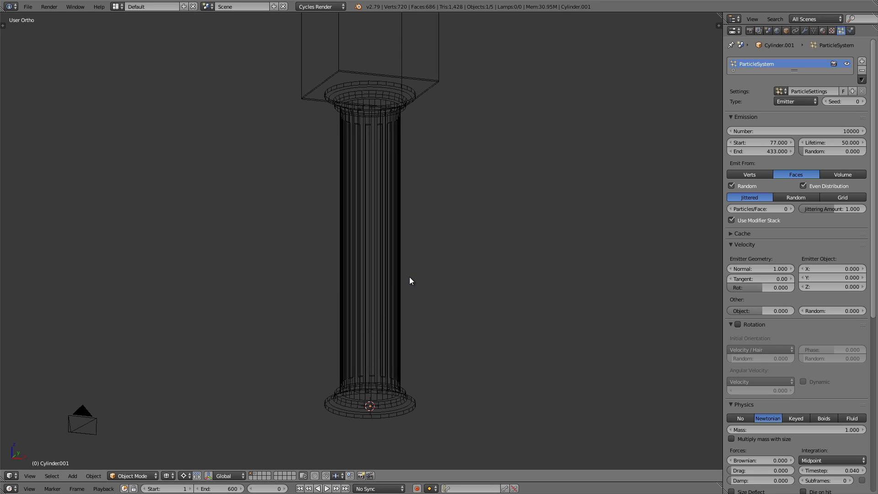
pyautogui.hotkey('alt', 'a')
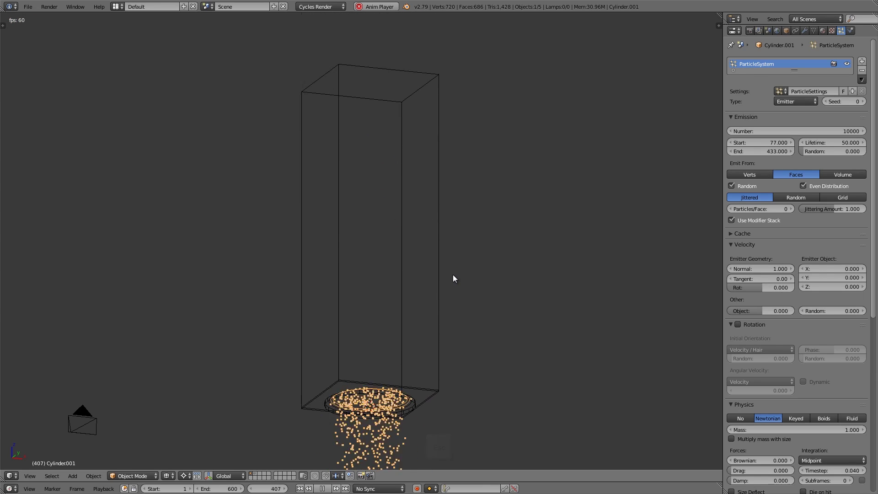
pyautogui.press('Escape')
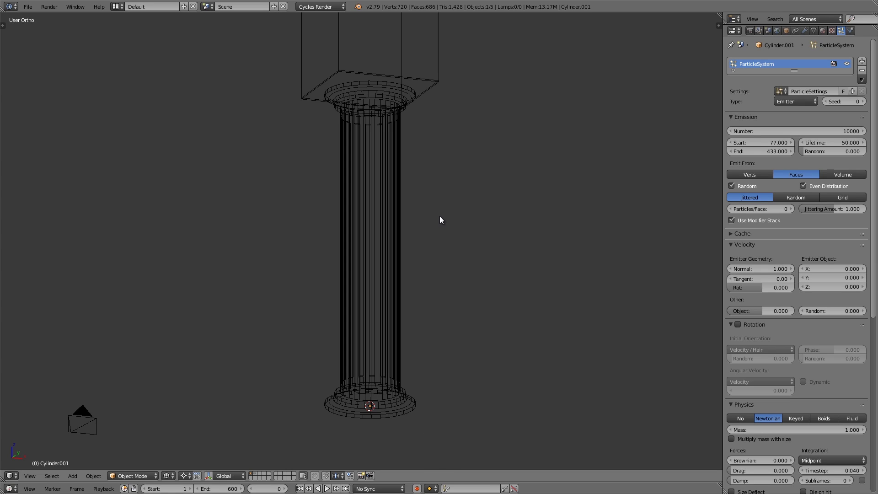
# Lower the particles' gravity field weight to 0.005
pyautogui.click(732, 234)
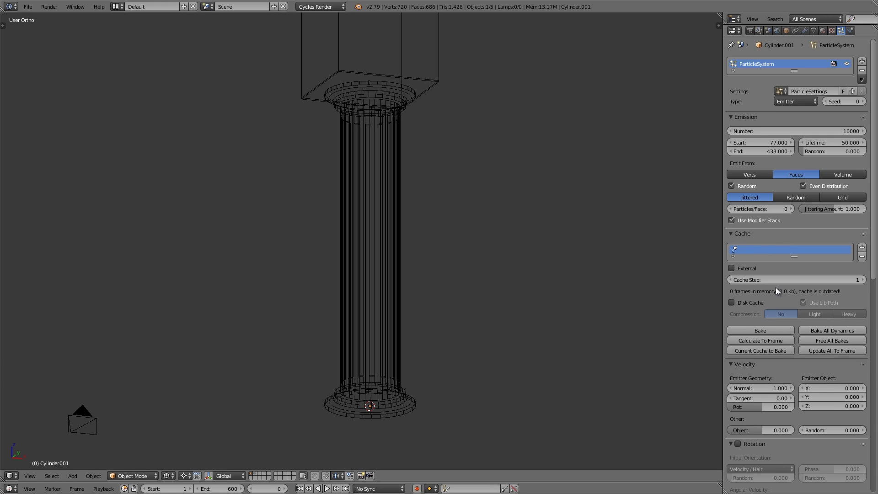
pyautogui.click(731, 234)
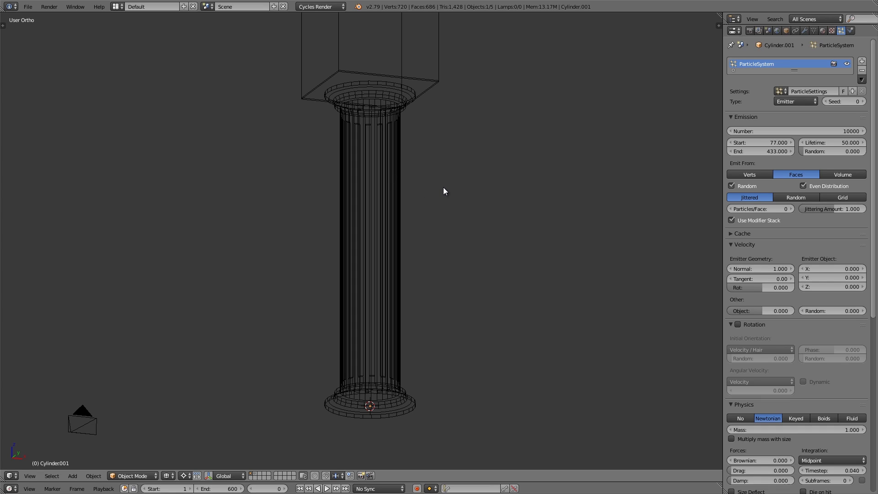
pyautogui.keyDown('shift'); pyautogui.moveTo(435, 211); pyautogui.dragTo(440, 213, button='middle'); pyautogui.keyUp('shift')
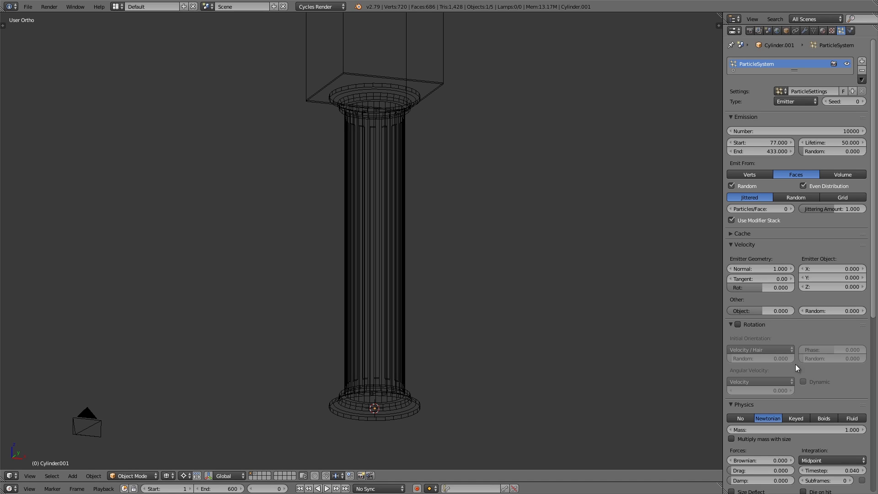
pyautogui.scroll(-15, 796, 367)
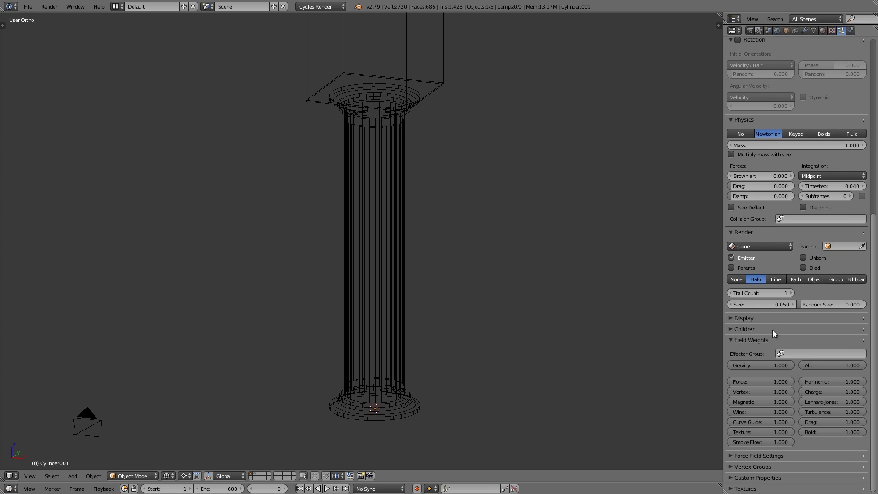
pyautogui.click(763, 364)
pyautogui.press('Return')
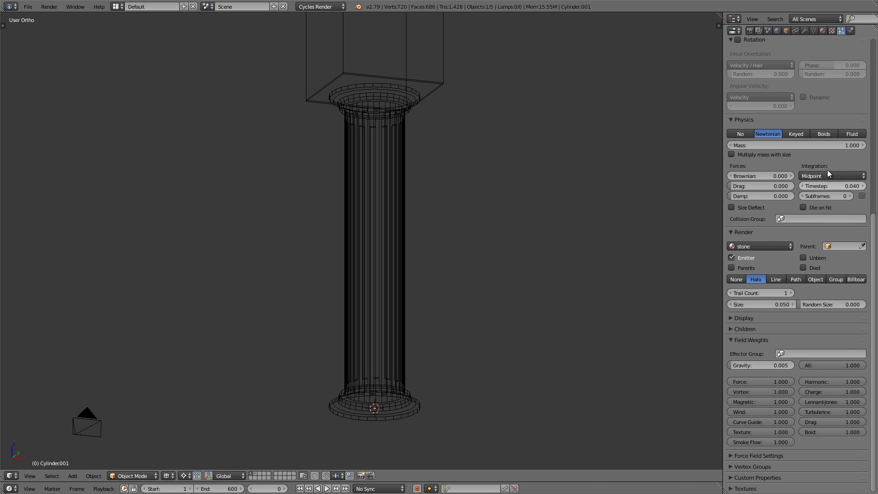
pyautogui.scroll(10, 776, 187)
pyautogui.scroll(5, 776, 187)
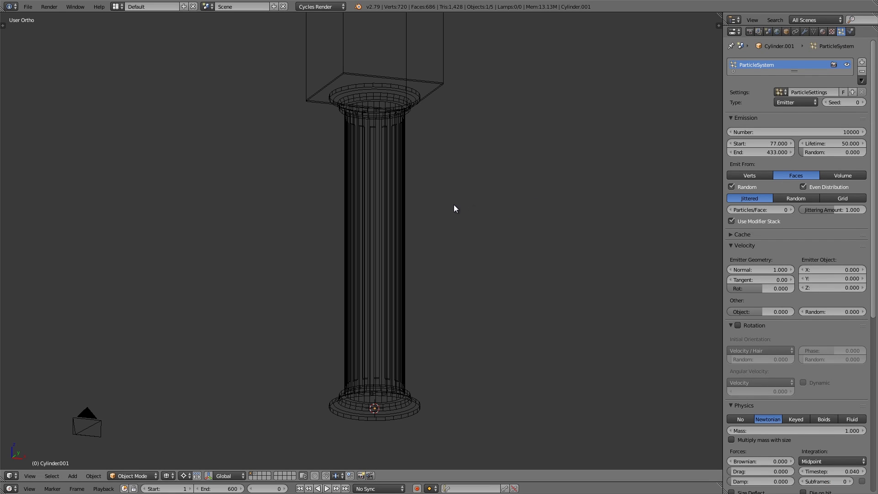
# Set the particle lifetime to 200 frames and preview the result
pyautogui.hotkey('alt', 'a')
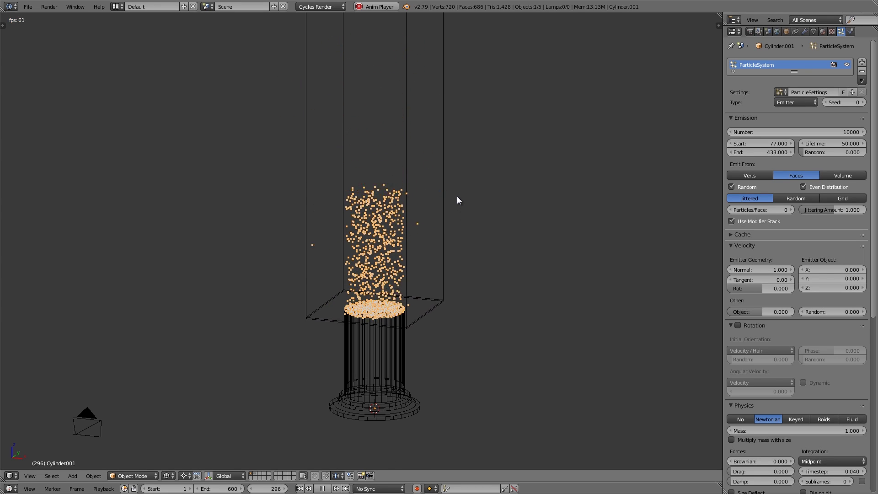
pyautogui.press('Escape')
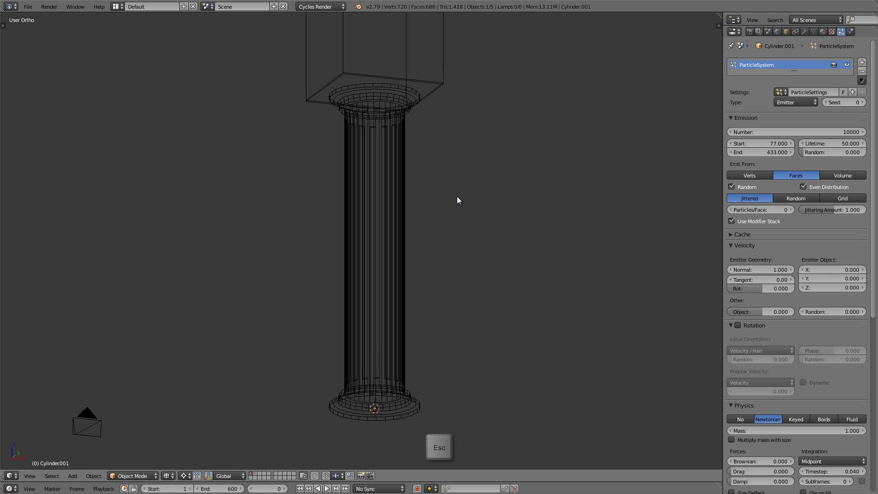
pyautogui.click(836, 143)
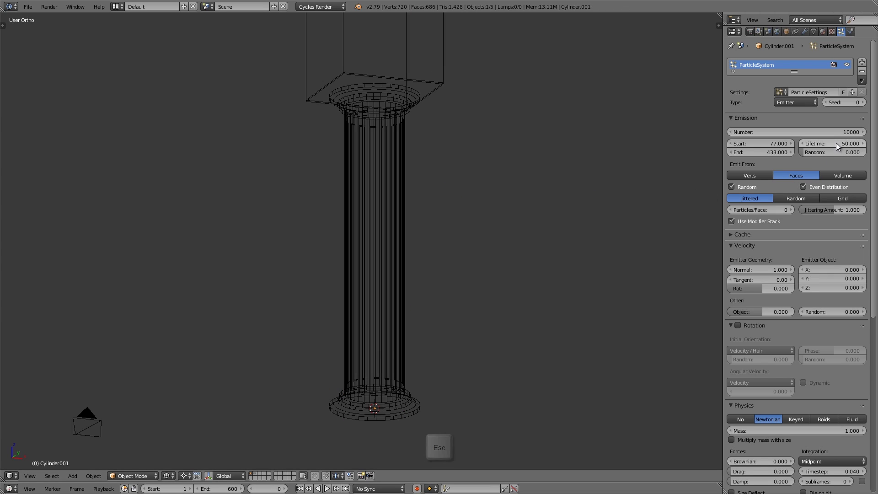
pyautogui.write('2')
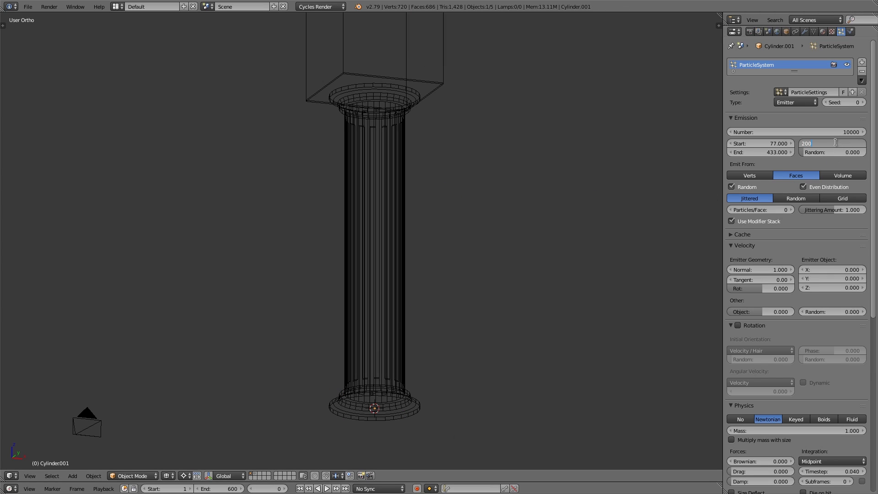
pyautogui.write('00')
pyautogui.press('Return')
pyautogui.hotkey('alt', 'a')
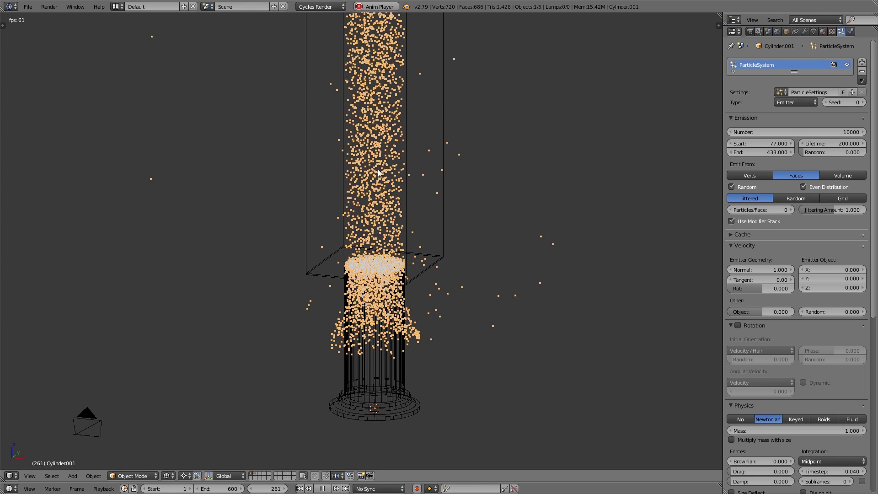
pyautogui.press('Escape')
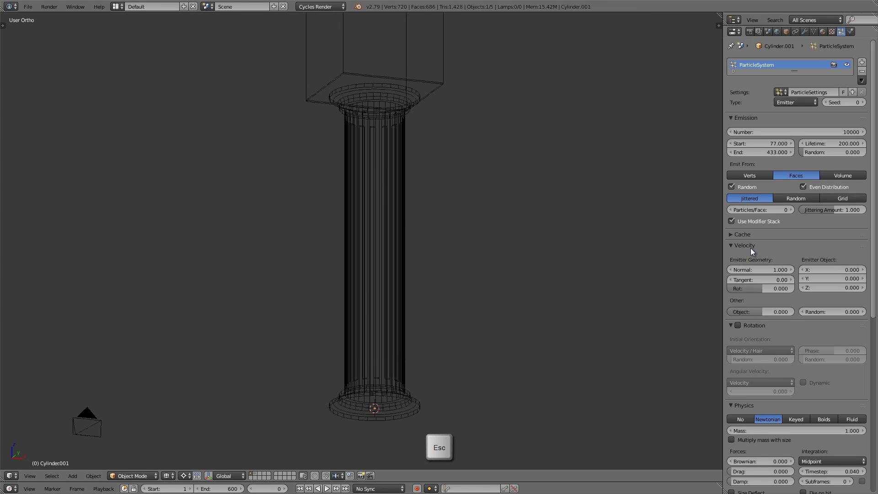
# Set normal velocity to 0 and preview the particles settling at the base
pyautogui.click(761, 269)
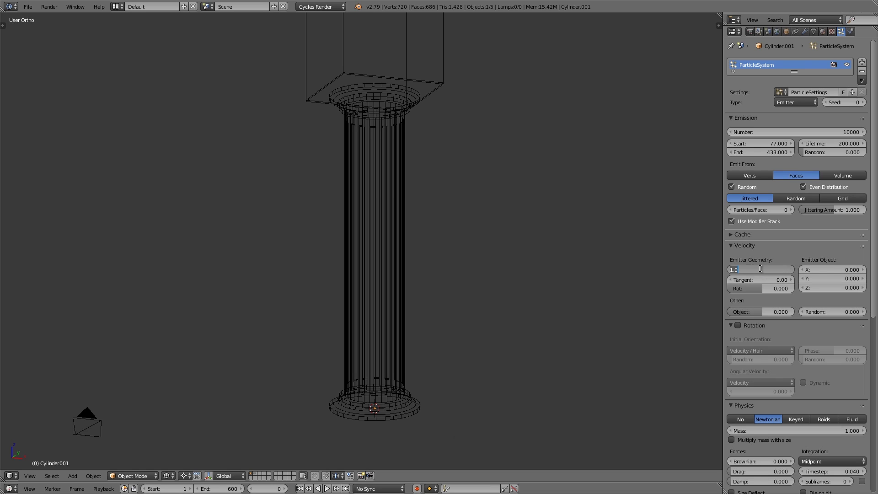
pyautogui.write('0')
pyautogui.press('Return')
pyautogui.hotkey('alt', 'a')
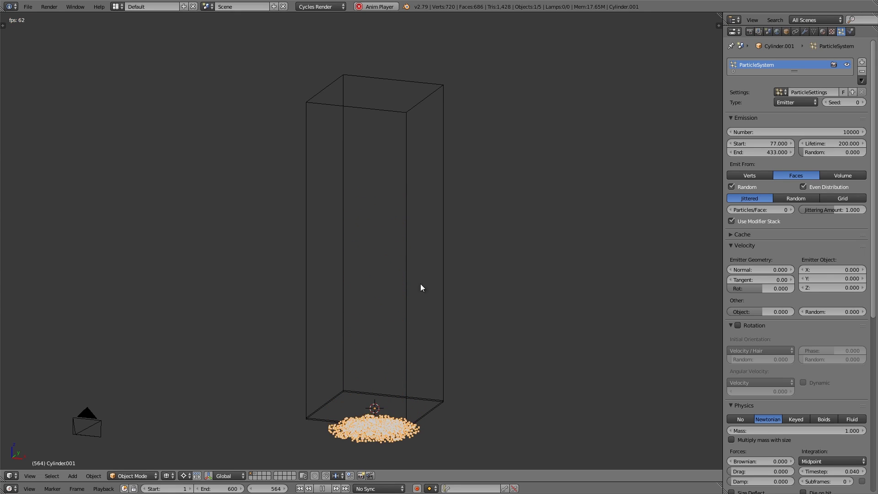
pyautogui.press('Escape')
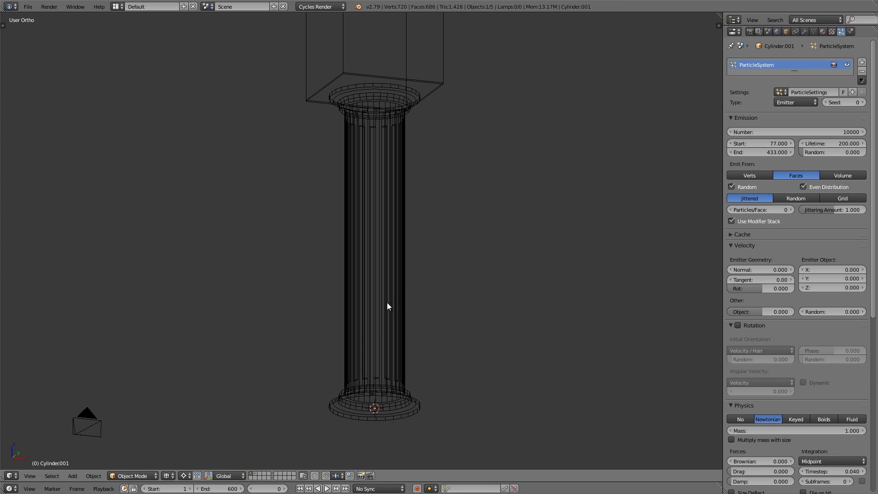
# From top view, add a cone mesh at the column's base
pyautogui.press('KP_7')
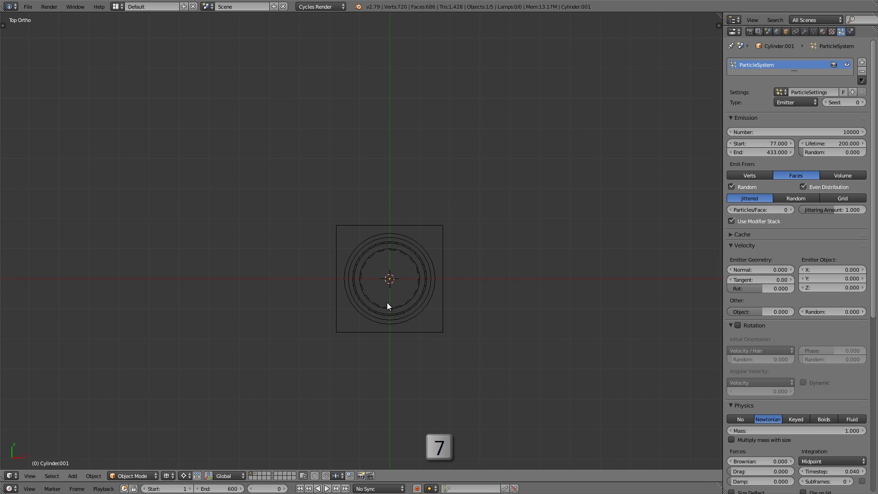
pyautogui.scroll(7, 390, 294)
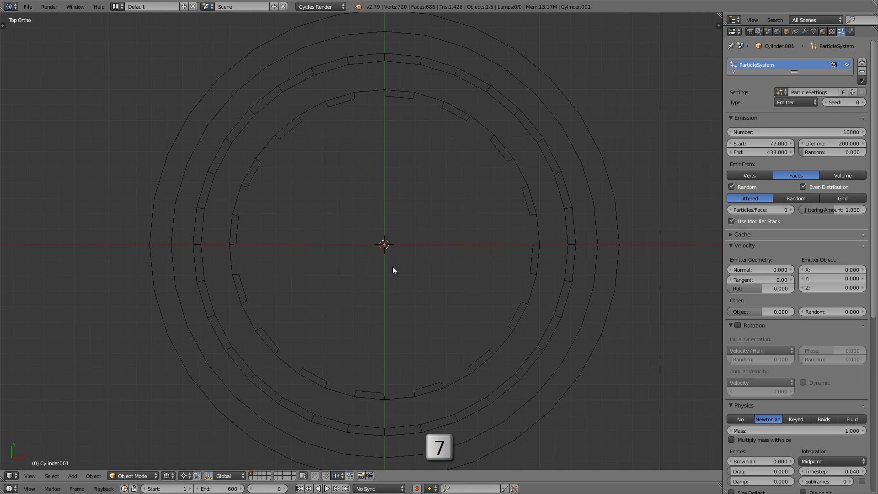
pyautogui.hotkey('shift', 'a')
pyautogui.moveTo(398, 236)
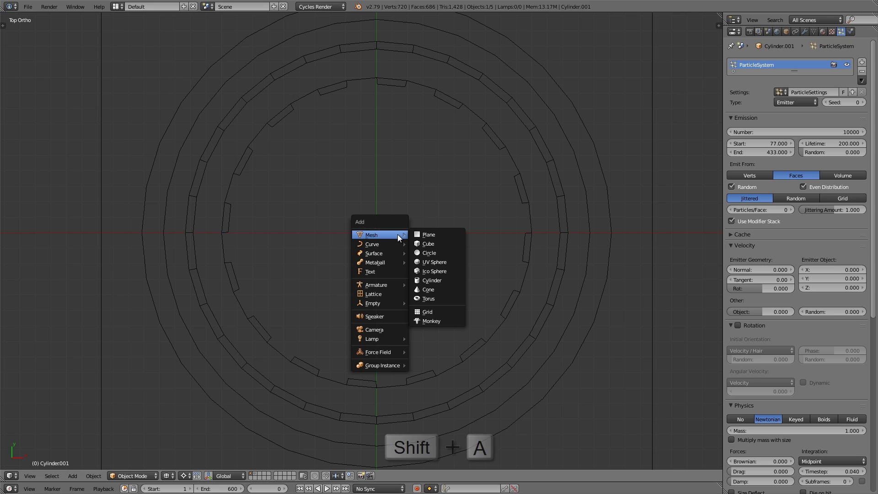
pyautogui.click(440, 289)
# Reduce the cone to 3 vertices, then enter Edit Mode in front view
pyautogui.press('t')
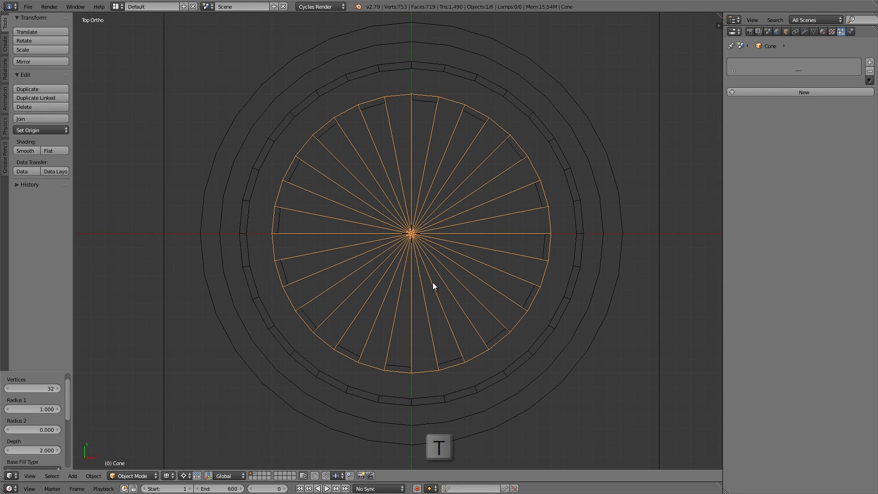
pyautogui.moveTo(37, 371); pyautogui.dragTo(28, 230)
pyautogui.click(37, 259)
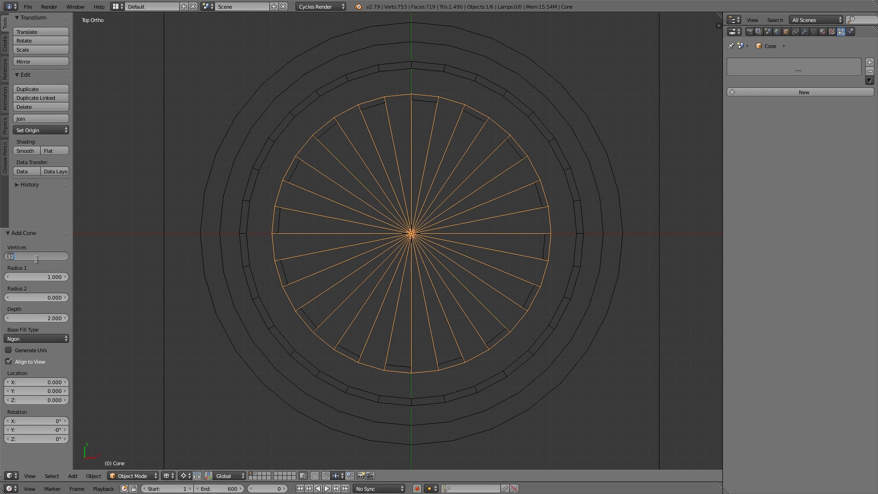
pyautogui.write('3')
pyautogui.press('Return')
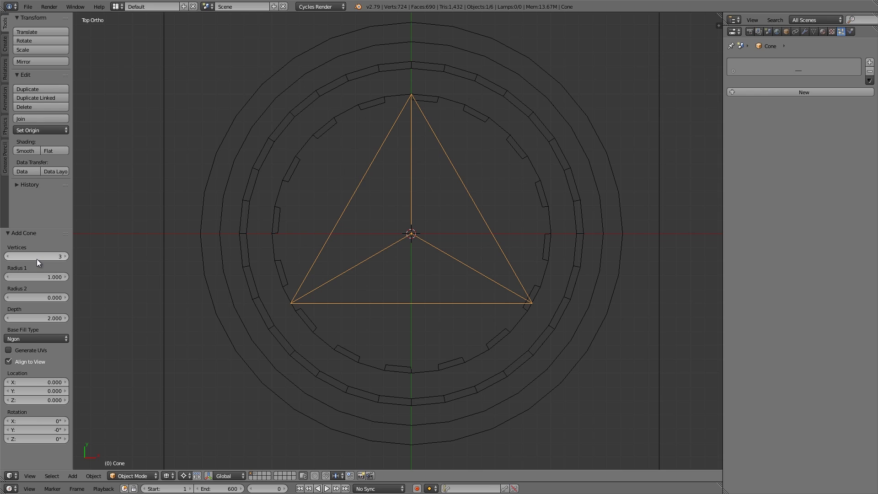
pyautogui.press('t')
pyautogui.scroll(-3, 367, 234)
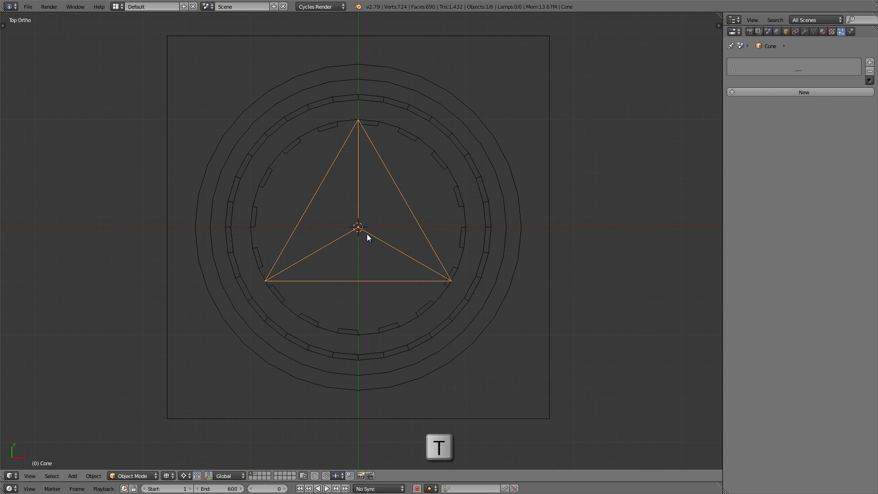
pyautogui.moveTo(367, 234); pyautogui.dragTo(372, 202, button='middle')
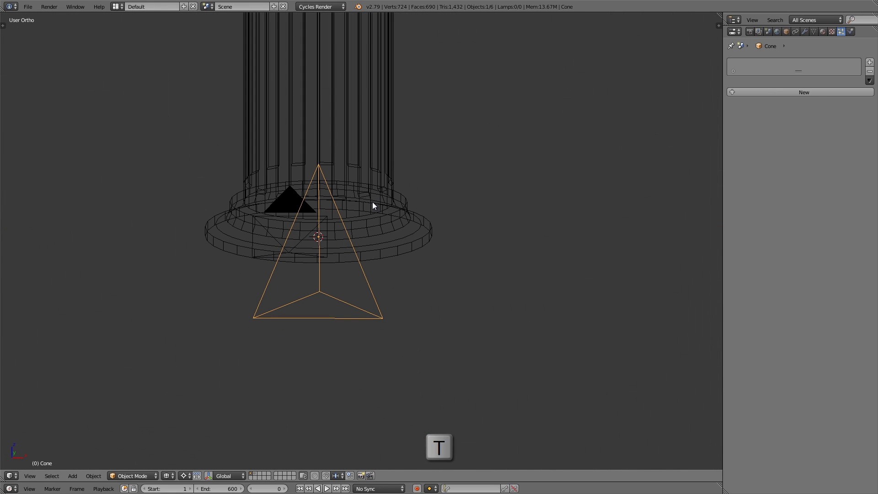
pyautogui.press('KP_1')
pyautogui.scroll(3, 372, 202)
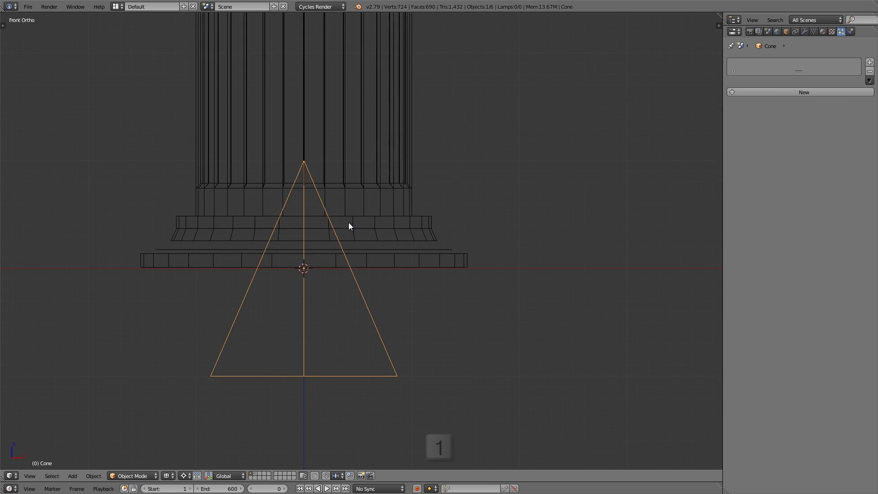
pyautogui.press('Tab')
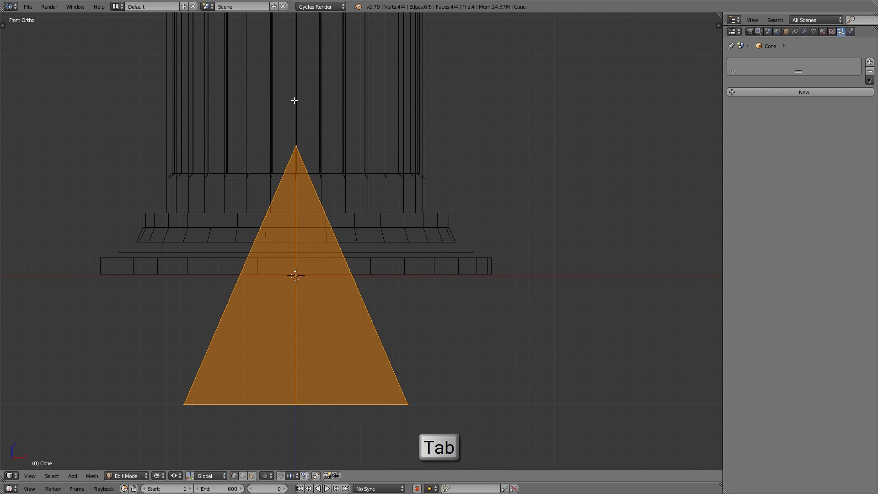
# Flatten the cone along Z and orbit around to inspect it
pyautogui.press('s')
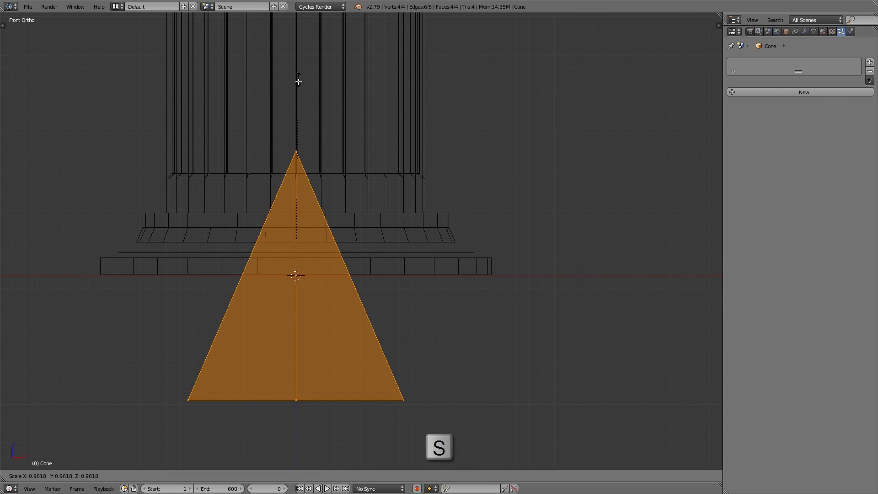
pyautogui.press('z')
pyautogui.click(298, 162)
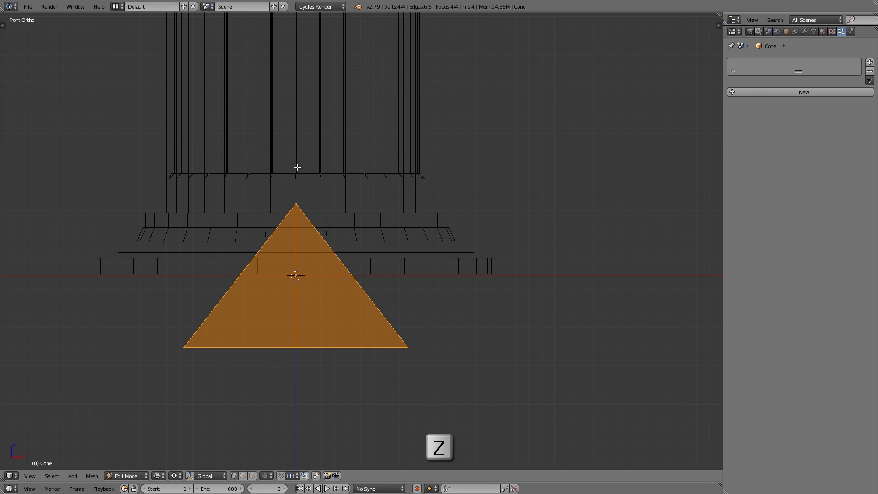
pyautogui.moveTo(296, 167); pyautogui.dragTo(302, 352, button='middle')
pyautogui.moveTo(271, 299); pyautogui.dragTo(381, 221, button='middle')
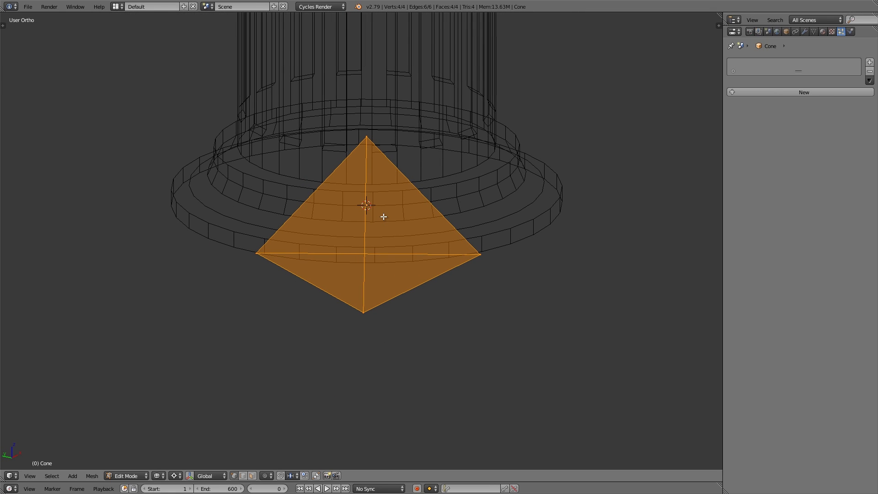
pyautogui.keyDown('shift'); pyautogui.moveTo(384, 216); pyautogui.dragTo(384, 228, button='middle'); pyautogui.keyUp('shift')
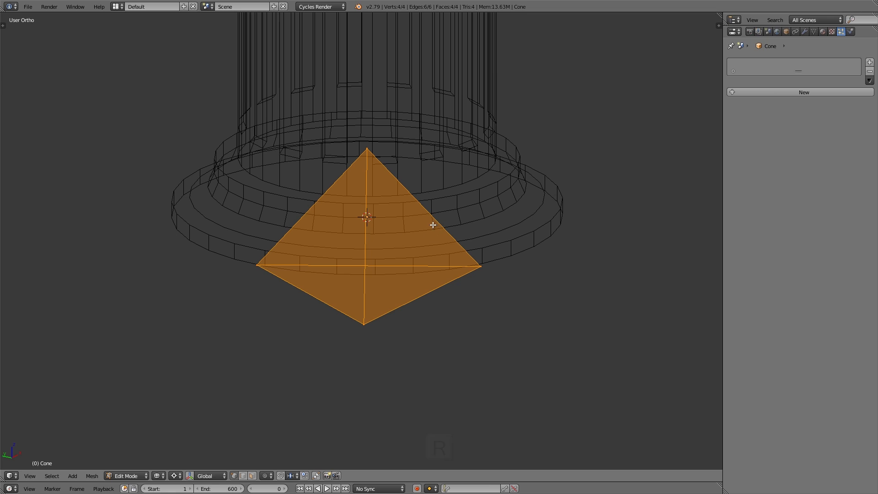
pyautogui.press('r')
pyautogui.press('r')
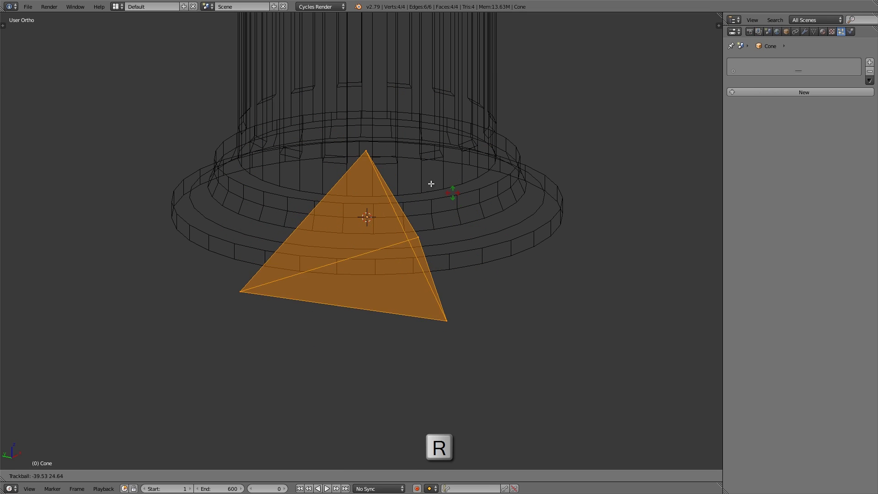
pyautogui.press('Escape')
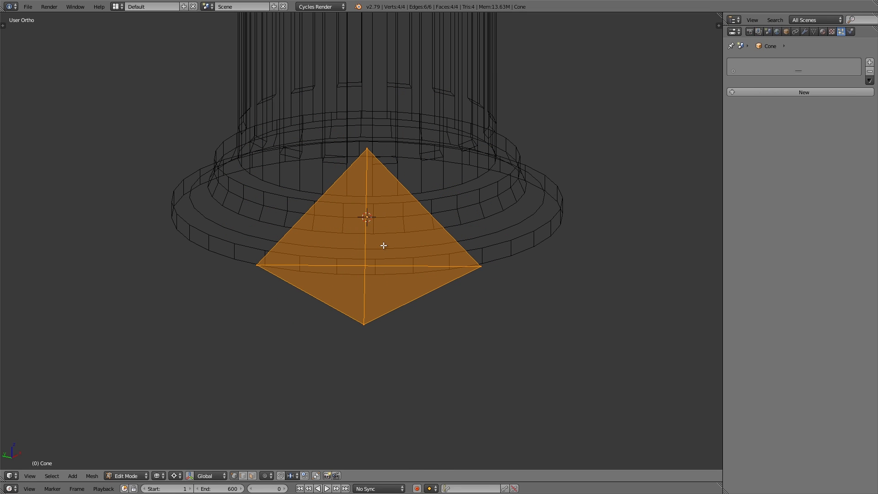
pyautogui.scroll(-3, 383, 246)
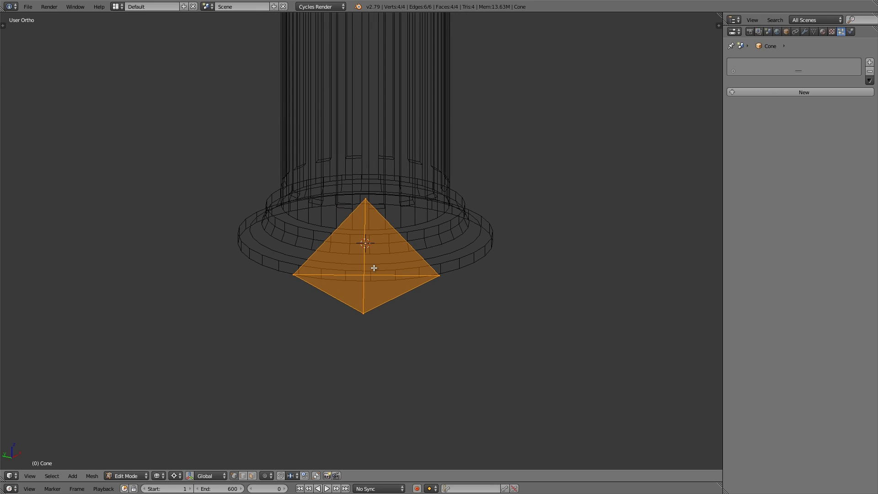
pyautogui.scroll(-4, 374, 268)
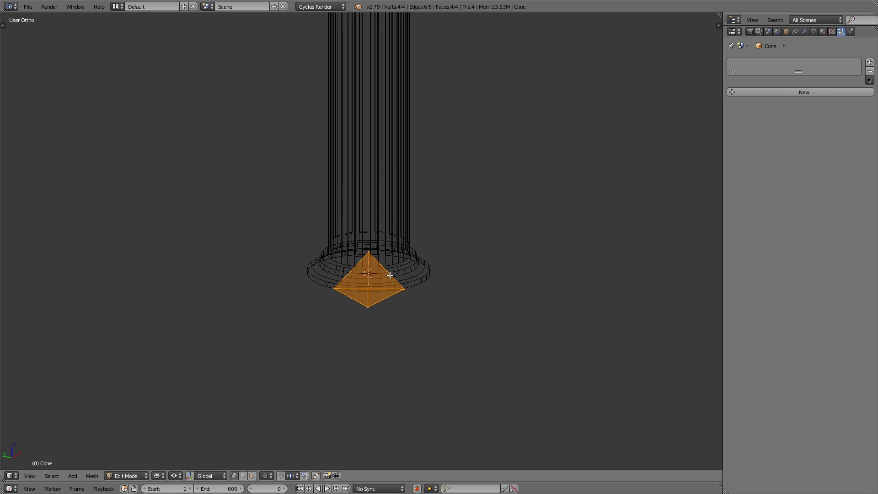
# In top view, shrink the triangle to about 0.05 of its size
pyautogui.press('KP_7')
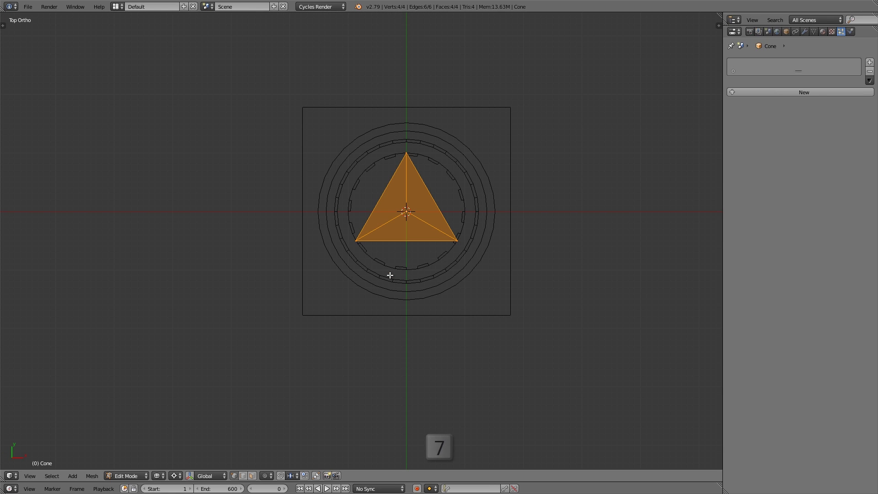
pyautogui.scroll(4, 419, 206)
pyautogui.scroll(3, 420, 213)
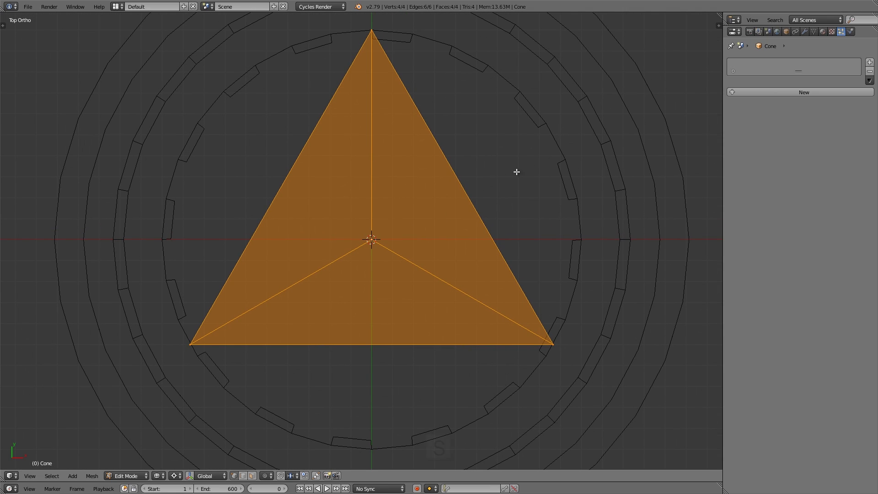
pyautogui.press('s')
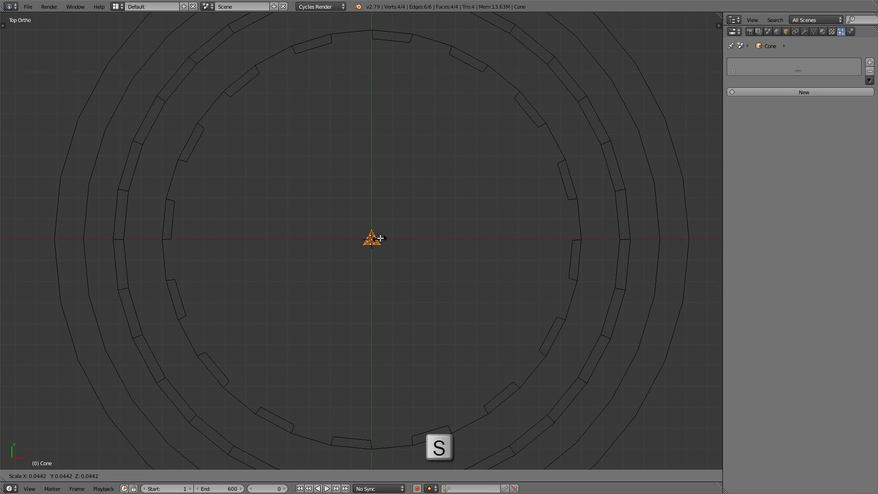
pyautogui.click(389, 238)
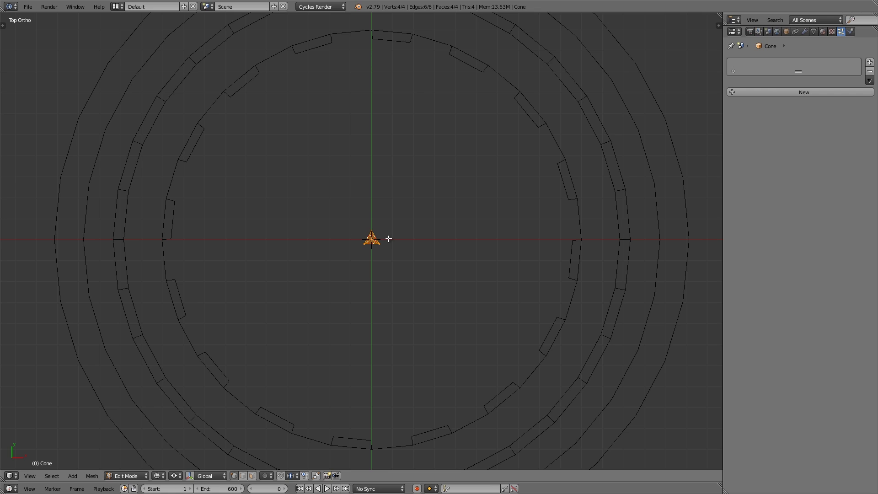
# Raise the tiny triangle slightly in front view and return to Object Mode
pyautogui.press('KP_1')
pyautogui.scroll(5, 393, 316)
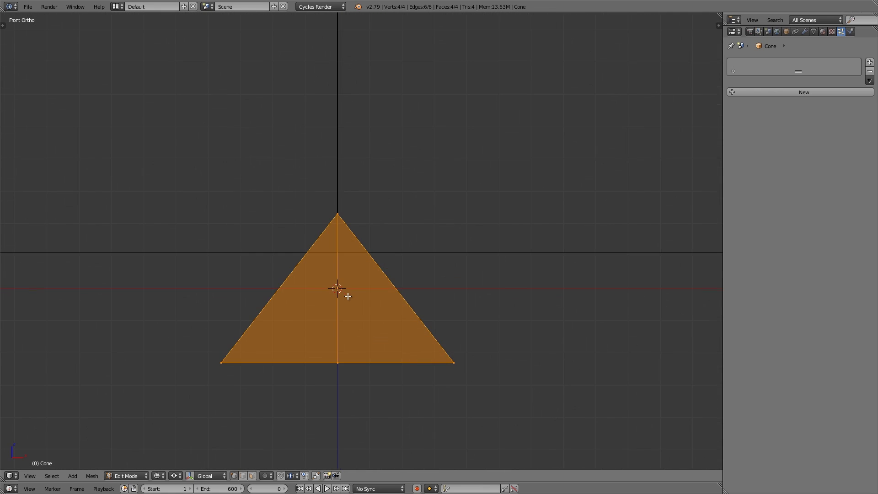
pyautogui.press('g')
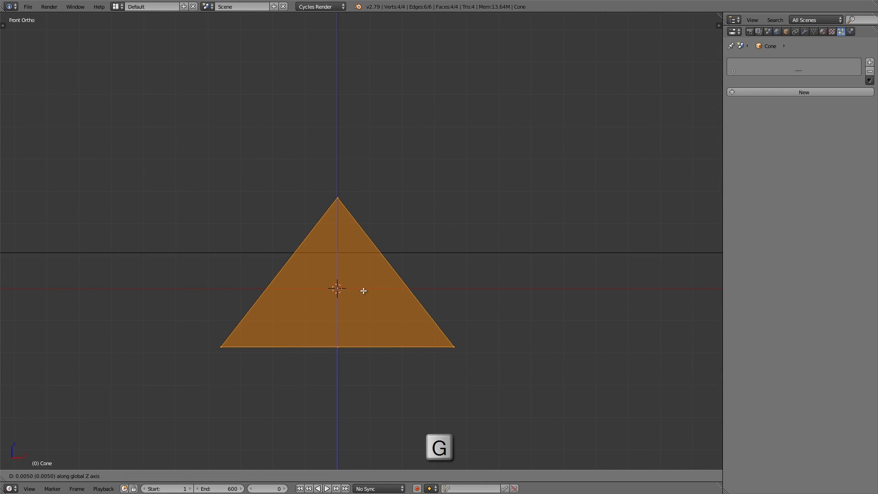
pyautogui.click(337, 268)
pyautogui.moveTo(358, 288); pyautogui.dragTo(313, 298, button='middle')
pyautogui.scroll(-6, 321, 281)
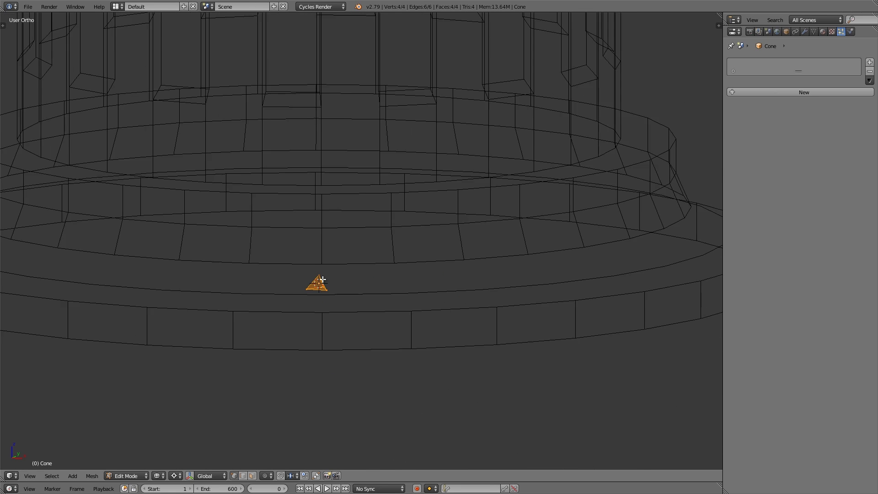
pyautogui.scroll(-5, 392, 258)
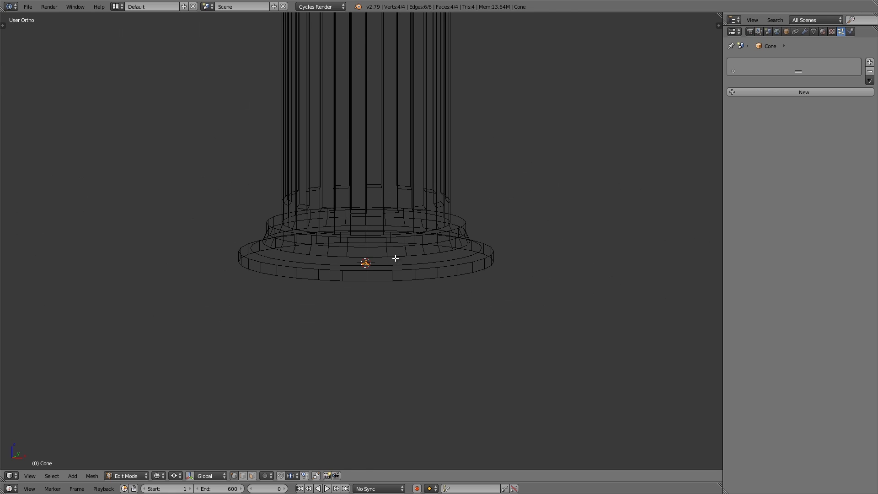
pyautogui.press('Tab')
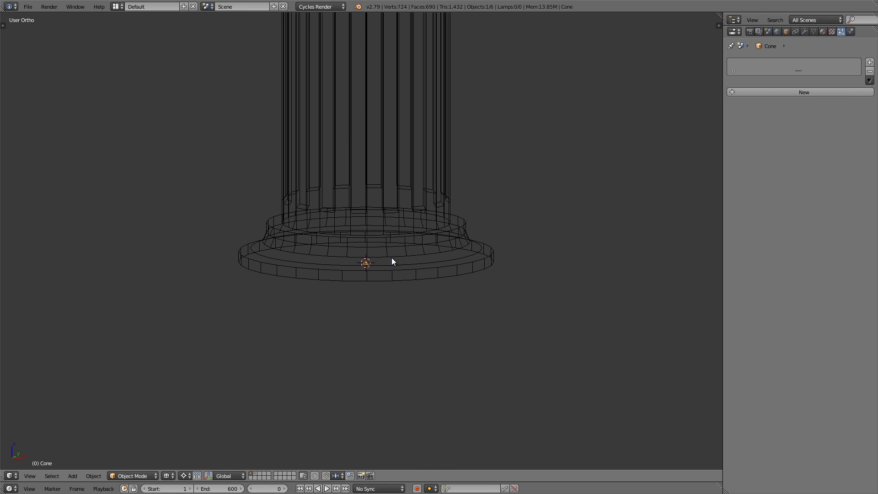
# Rename the cone 'dust particle' and move it to layer 2
pyautogui.press('n')
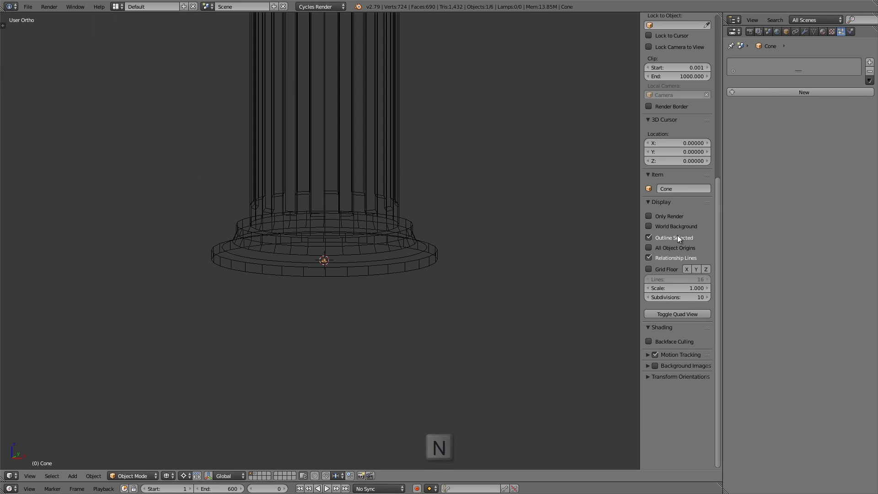
pyautogui.click(682, 189)
pyautogui.write('dust particle')
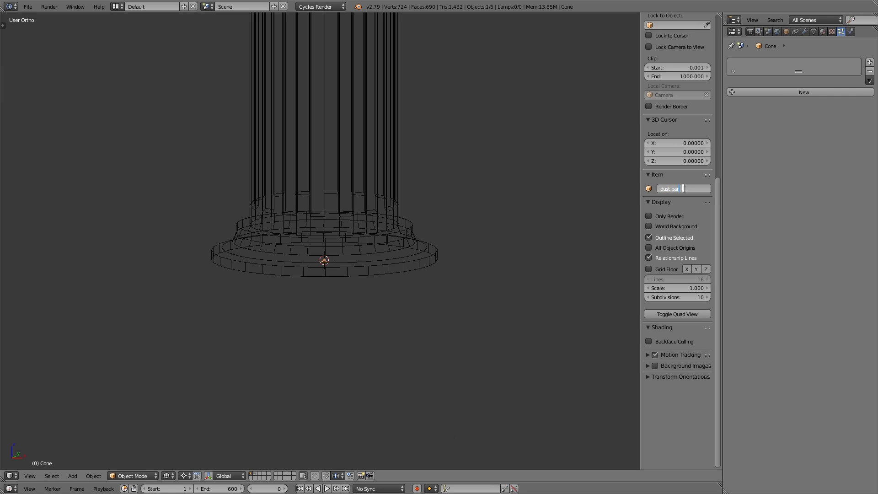
pyautogui.press('Return')
pyautogui.press('n')
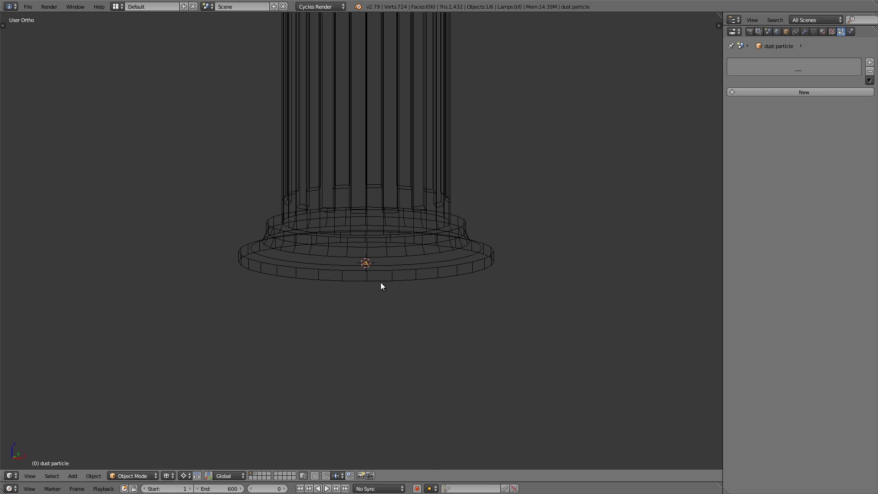
pyautogui.press('m')
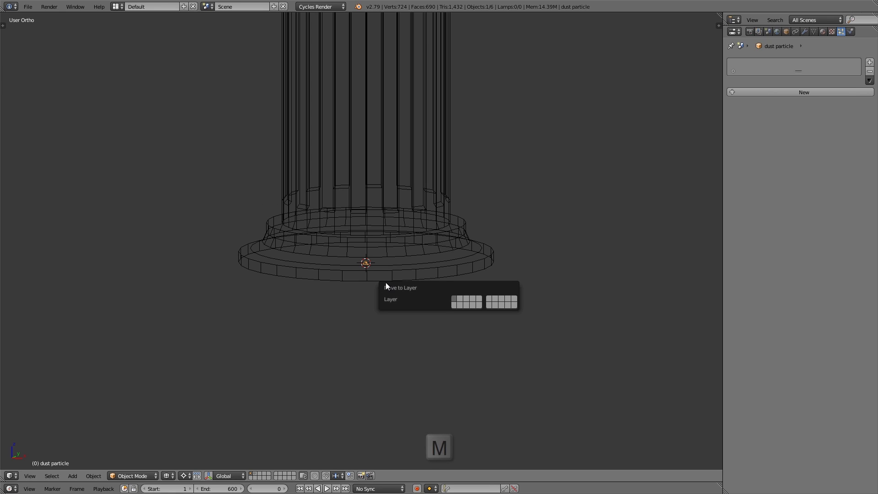
pyautogui.click(461, 297)
# Enlarge the Outliner's object list and select Cylinder.001
pyautogui.scroll(-4, 395, 284)
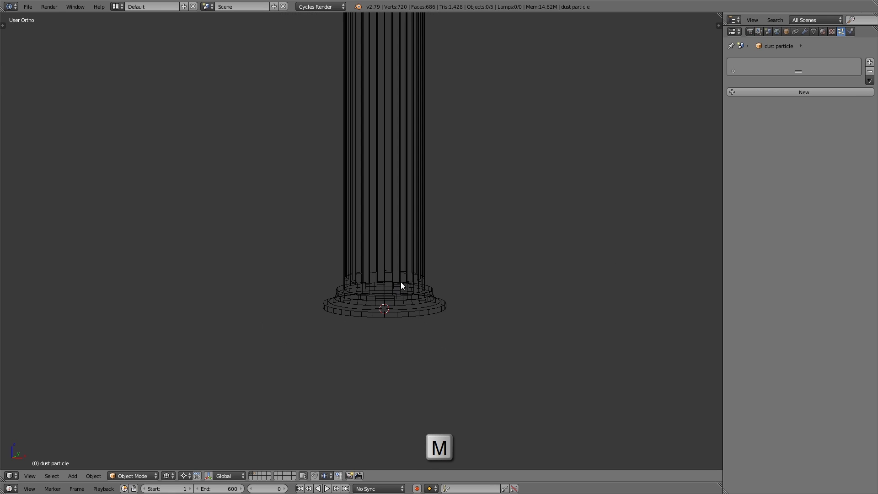
pyautogui.scroll(-5, 400, 304)
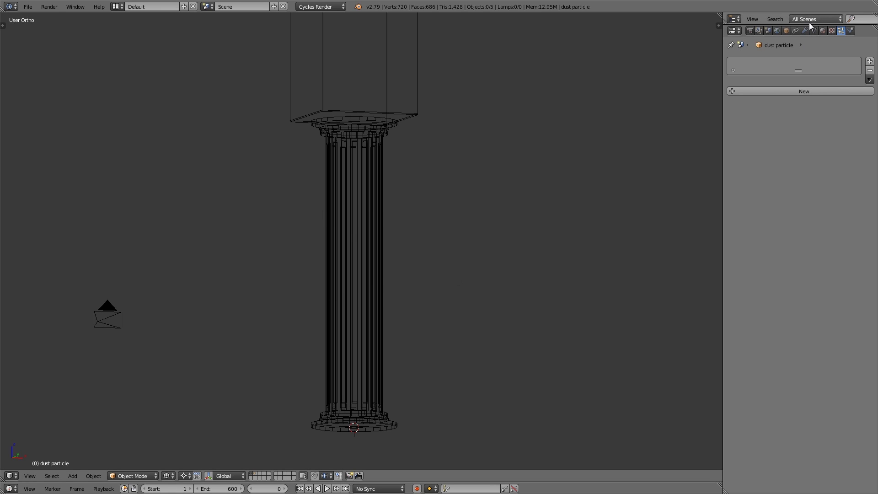
pyautogui.moveTo(809, 24); pyautogui.dragTo(804, 117)
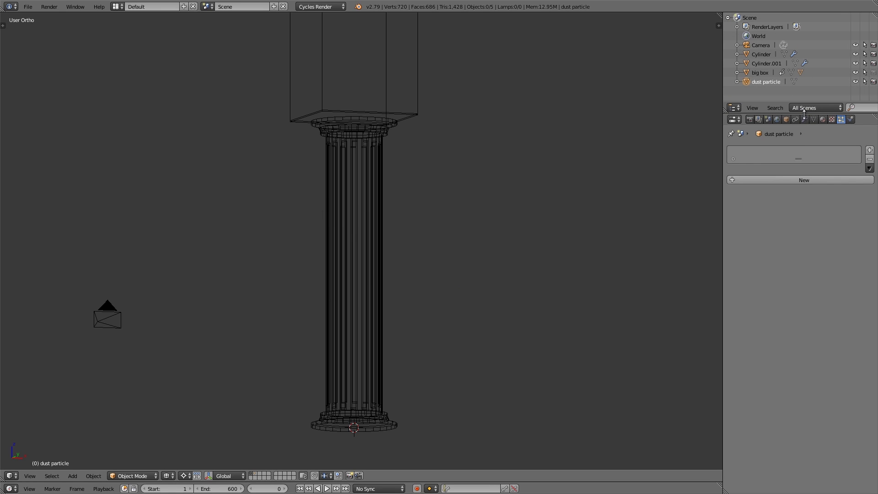
pyautogui.click(762, 54)
pyautogui.click(763, 64)
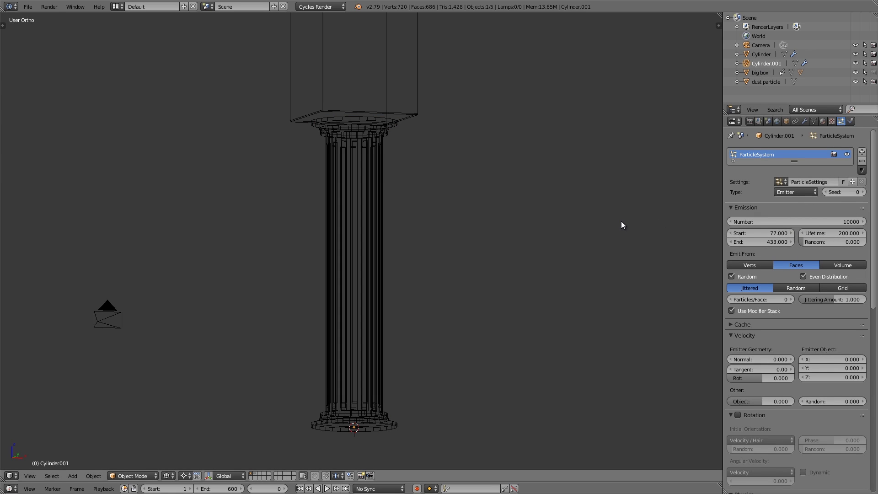
# Rename Cylinder.001 to 'column - emitter' in the Item panel
pyautogui.press('n')
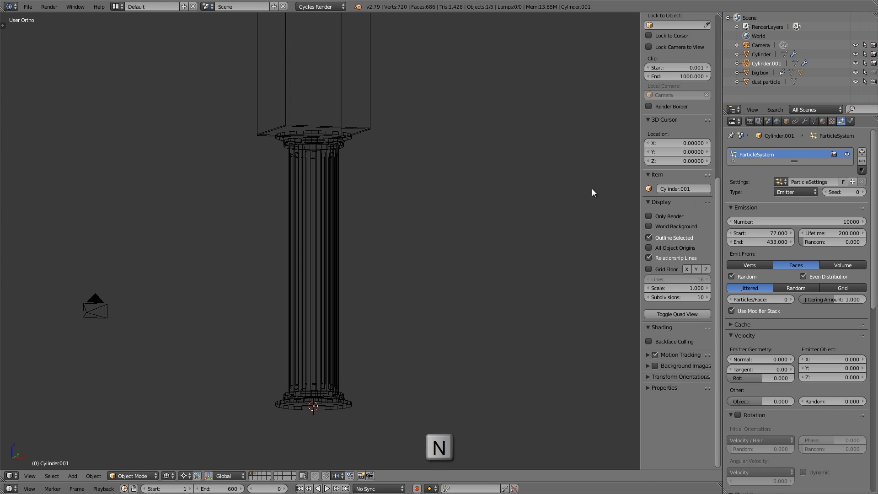
pyautogui.click(694, 189)
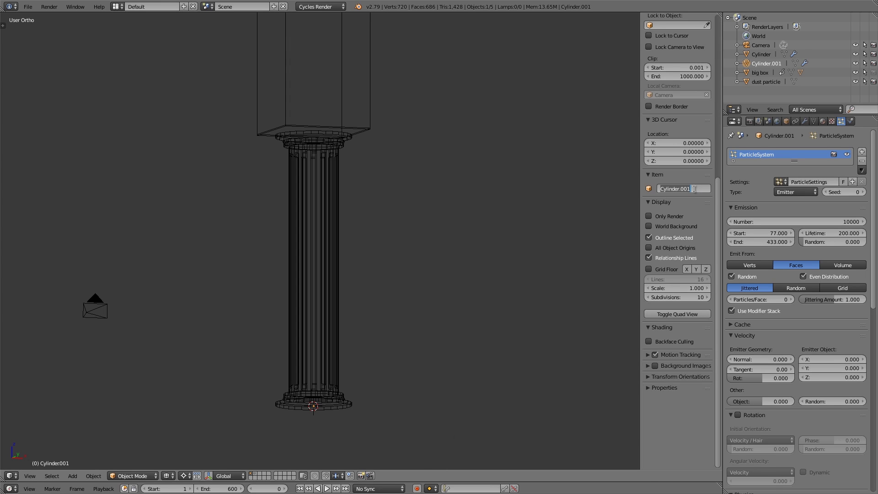
pyautogui.write('column - emitter')
pyautogui.press('Return')
# Stop rendering the emitter and render its particles as 'dust particle' object copies instead of halos
pyautogui.press('n')
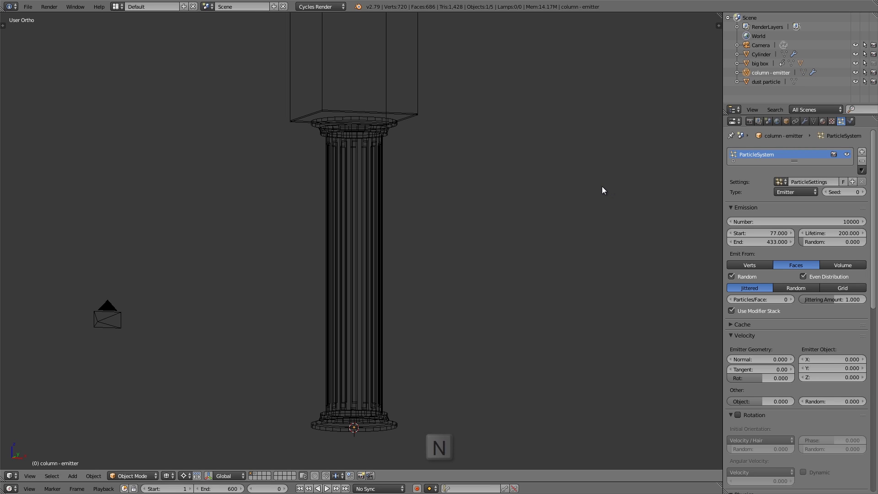
pyautogui.scroll(-15, 781, 256)
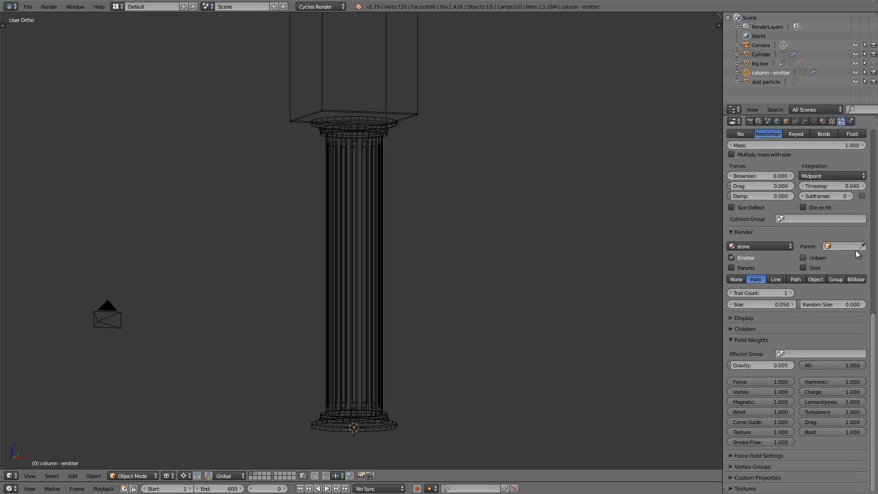
pyautogui.click(732, 257)
pyautogui.click(816, 280)
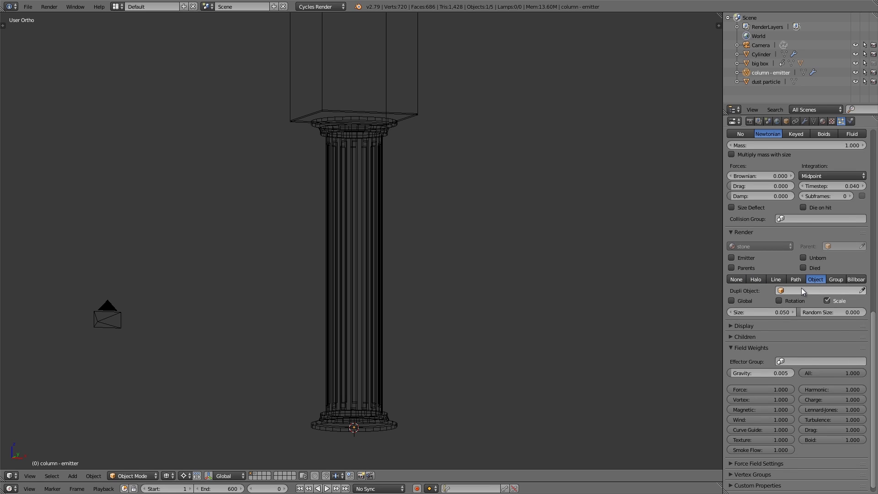
pyautogui.click(812, 289)
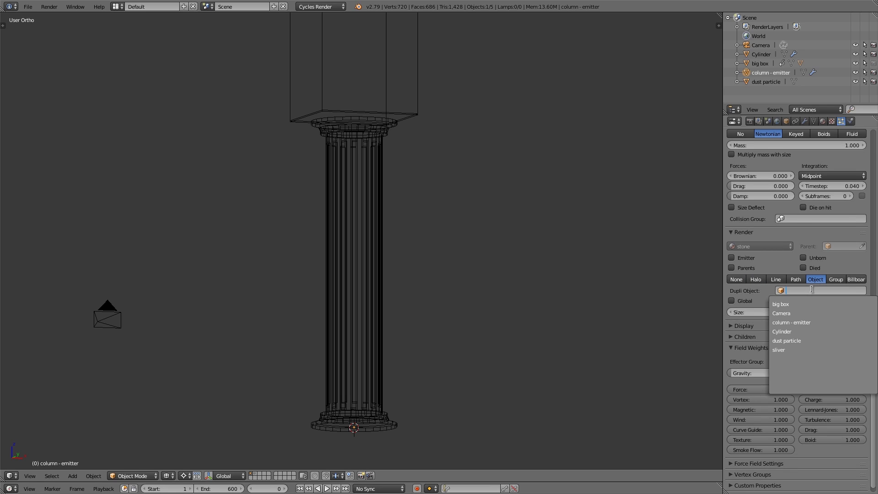
pyautogui.click(810, 340)
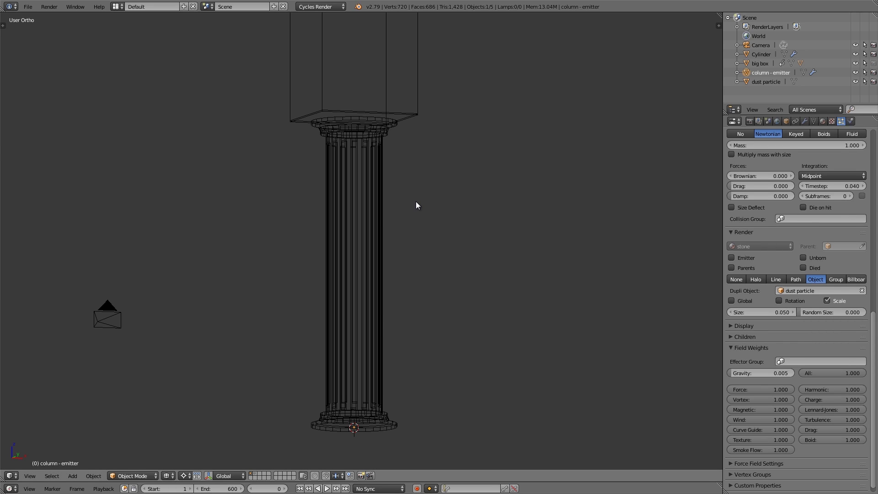
# Play the animation to preview the emitted particles, then reset to the start
pyautogui.hotkey('alt', 'a')
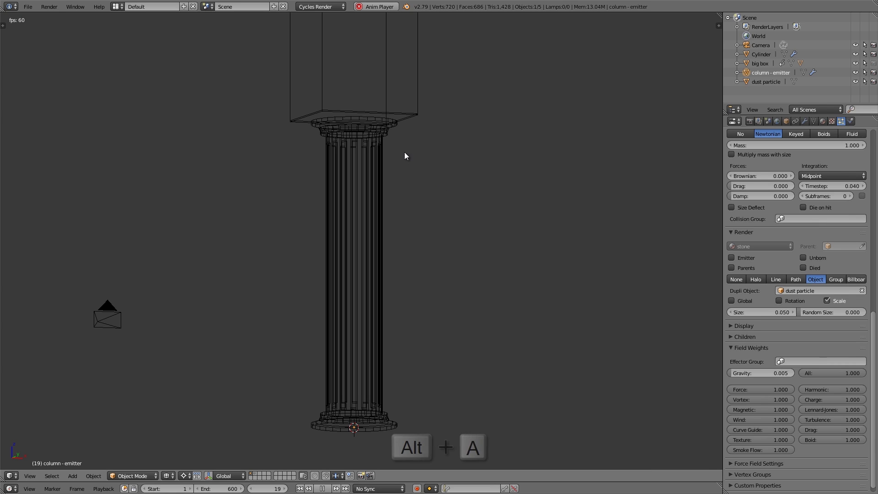
pyautogui.scroll(5, 334, 109)
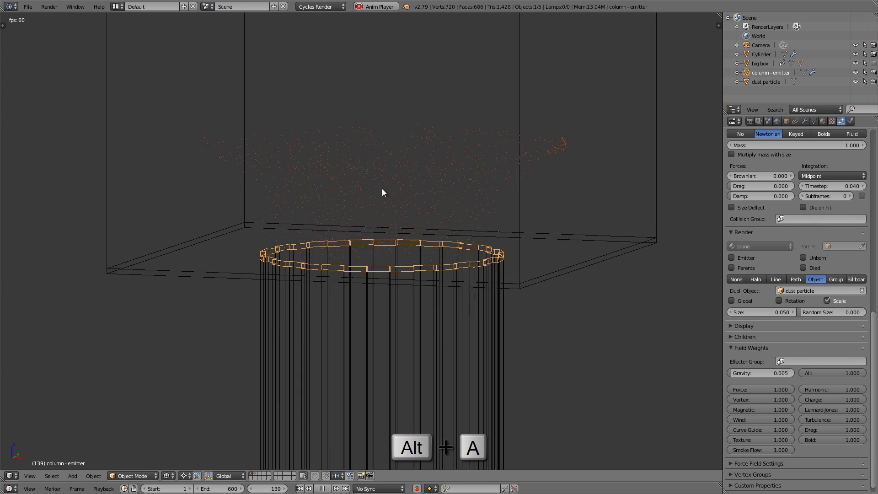
pyautogui.scroll(6, 382, 190)
pyautogui.scroll(-10, 425, 272)
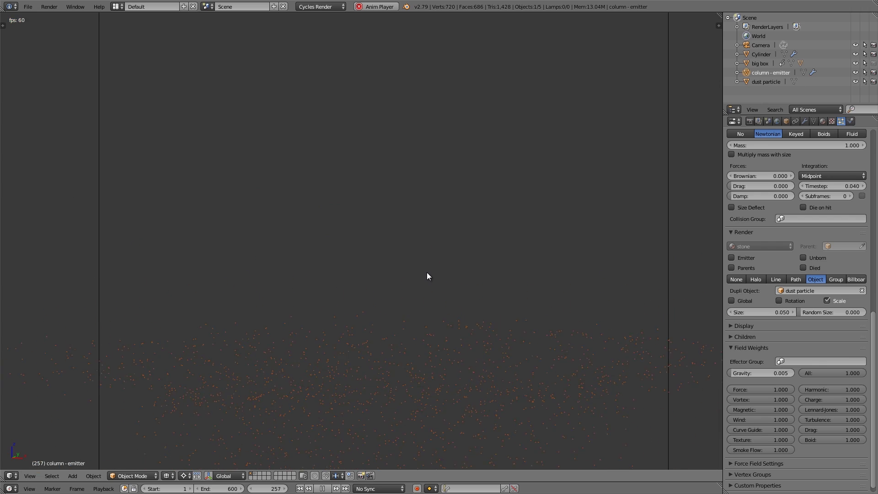
pyautogui.scroll(3, 388, 274)
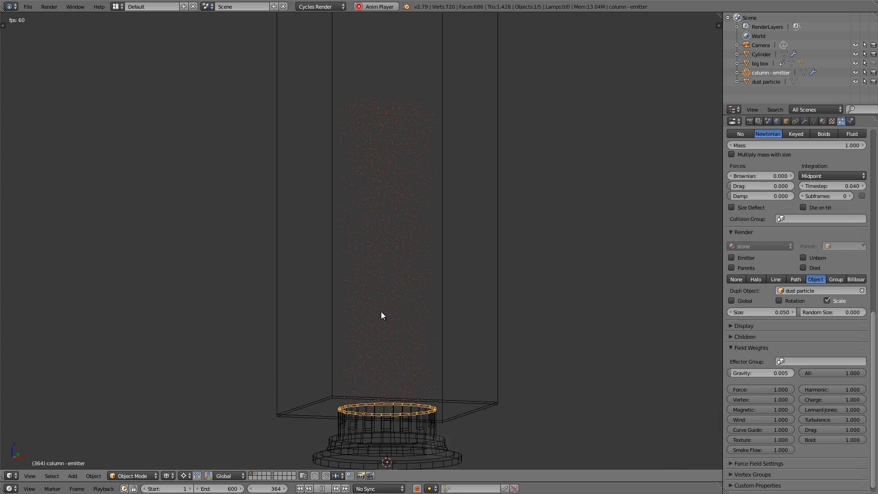
pyautogui.press('Escape')
pyautogui.scroll(-2, 392, 169)
pyautogui.scroll(4, 393, 206)
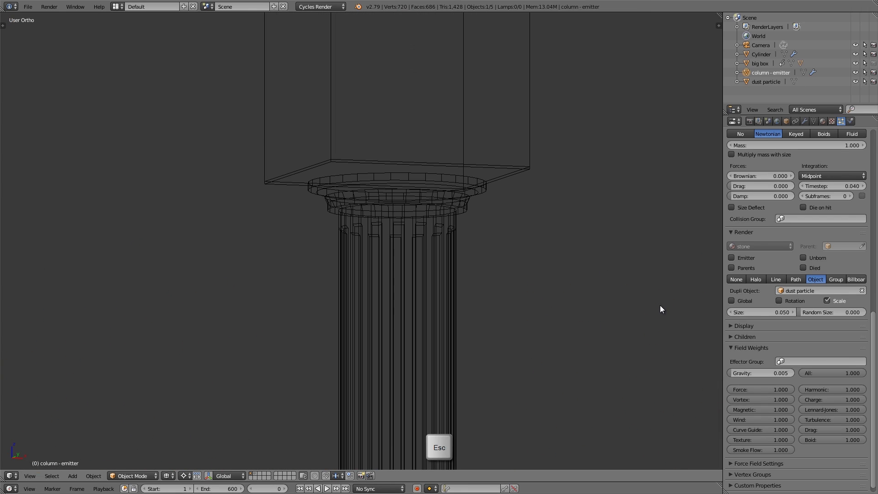
# Set particle size to 0.500 and preview the larger particles from the front view
pyautogui.click(765, 313)
pyautogui.press('BackSpace')
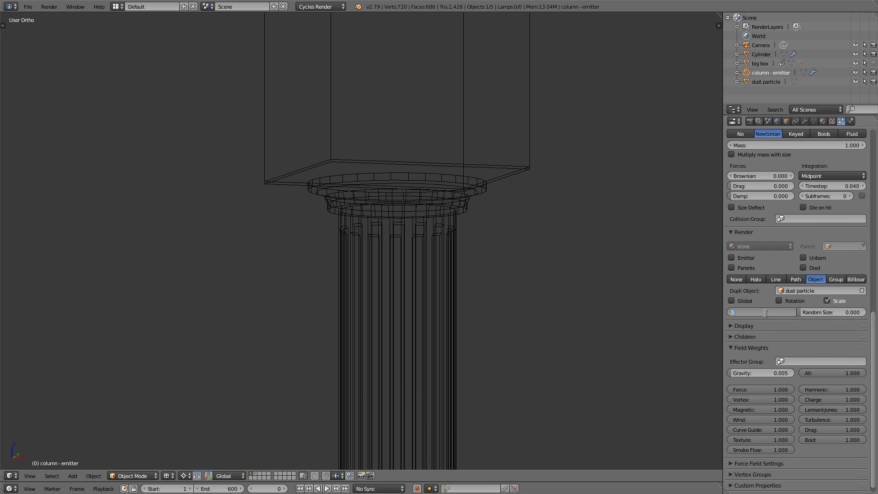
pyautogui.write('.5')
pyautogui.press('Return')
pyautogui.press('KP_1')
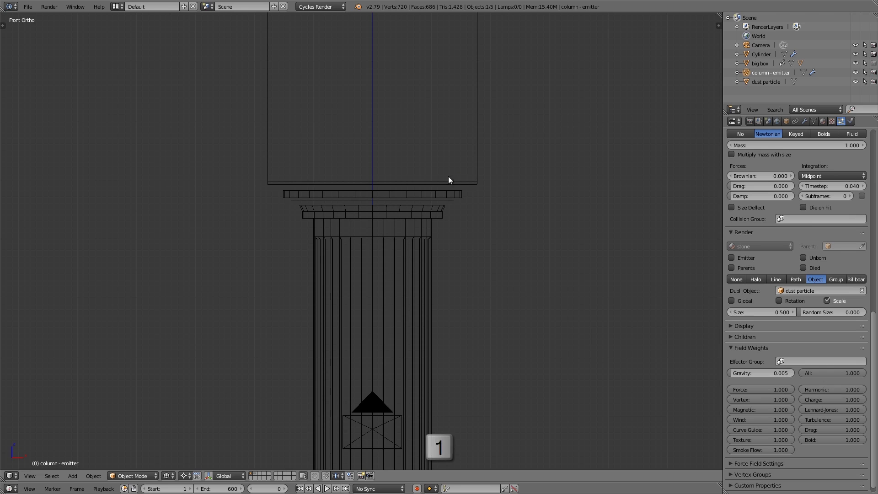
pyautogui.scroll(4, 448, 179)
pyautogui.hotkey('alt', 'a')
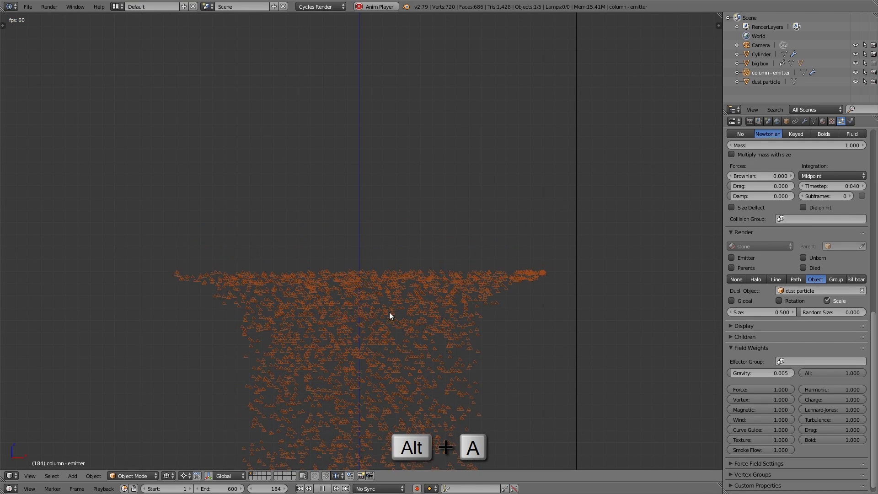
pyautogui.press('Escape')
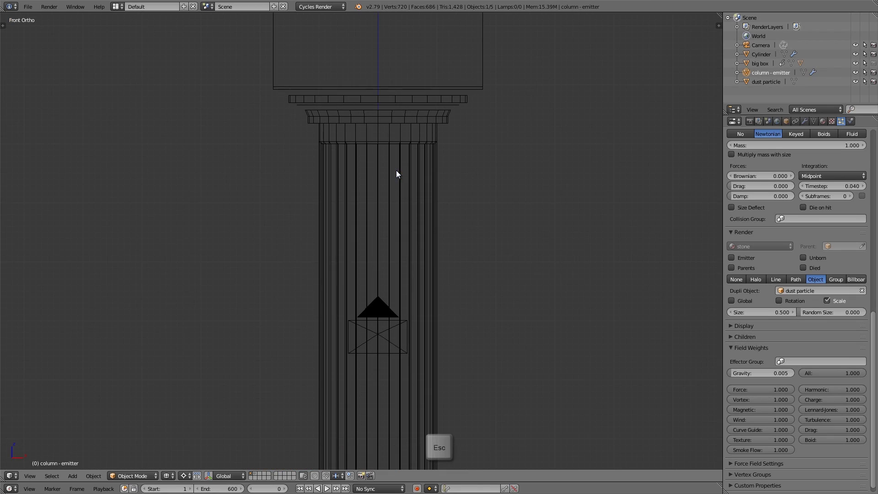
pyautogui.scroll(2, 396, 127)
# Step forward until particles appear and set Random Size to 0.600
pyautogui.press('Right')
pyautogui.press('Right')
pyautogui.press('Right')
pyautogui.press('Right')
pyautogui.press('Right')
pyautogui.press('Right')
pyautogui.press('Right')
pyautogui.press('Right')
pyautogui.press('Right')
pyautogui.press('Right')
pyautogui.press('Right')
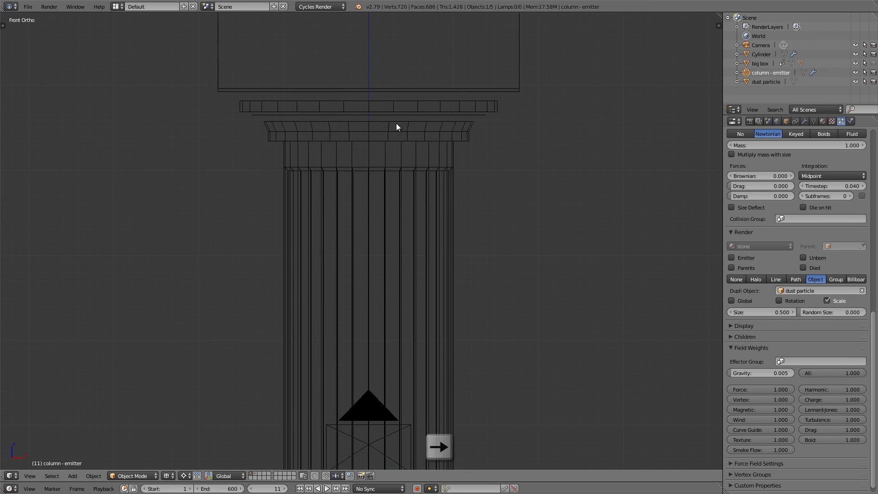
pyautogui.press('Right')
pyautogui.press('Right')
pyautogui.press('Right')
pyautogui.press('Right')
pyautogui.press('Right')
pyautogui.press('Right')
pyautogui.press('Right')
pyautogui.press('Right')
pyautogui.press('Right')
pyautogui.press('Right')
pyautogui.press('Right')
pyautogui.press('Right')
pyautogui.press('Right')
pyautogui.press('Right')
pyautogui.press('Right')
pyautogui.press('Right')
pyautogui.press('Right')
pyautogui.press('Right')
pyautogui.press('Right')
pyautogui.press('Right')
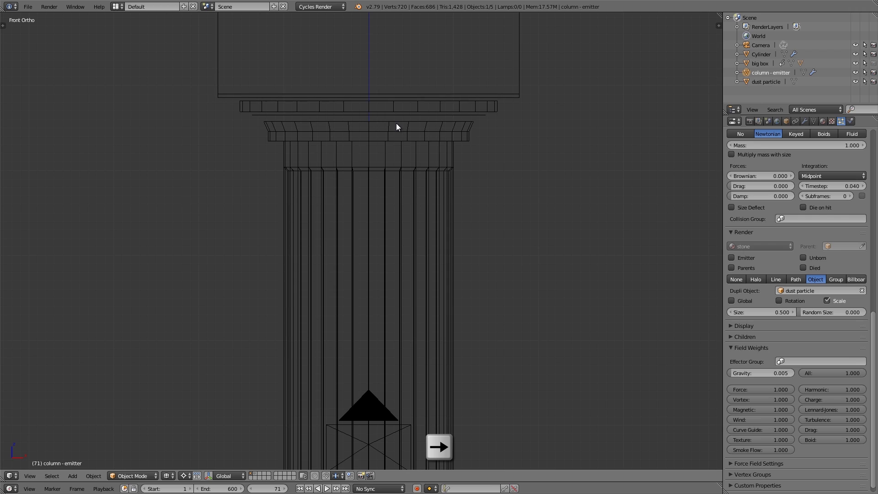
pyautogui.press('Right')
pyautogui.press('Right')
pyautogui.press('Right')
pyautogui.press('Right')
pyautogui.press('Right')
pyautogui.press('Right')
pyautogui.press('Right')
pyautogui.press('Right')
pyautogui.press('Right')
pyautogui.press('Right')
pyautogui.press('Right')
pyautogui.press('Right')
pyautogui.press('Right')
pyautogui.press('Right')
pyautogui.press('Right')
pyautogui.press('Right')
pyautogui.press('Right')
pyautogui.press('Right')
pyautogui.press('Right')
pyautogui.press('Right')
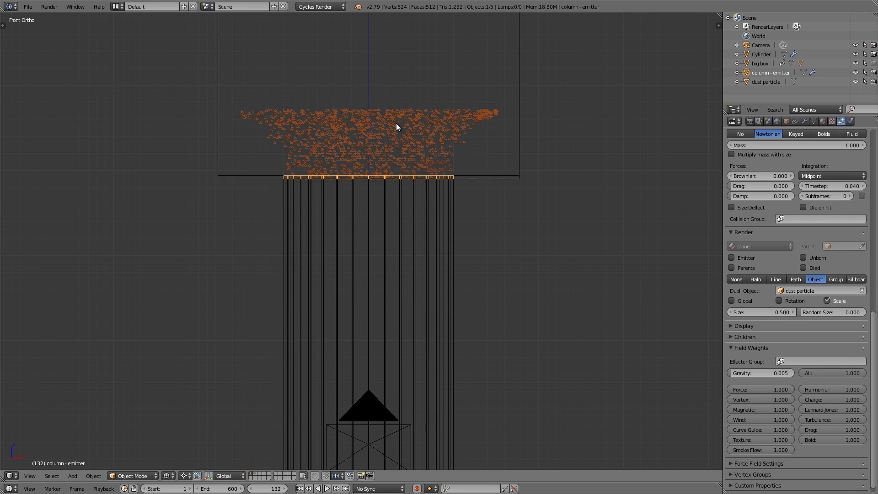
pyautogui.press('Right')
pyautogui.press('Right')
pyautogui.press('Right')
pyautogui.press('Right')
pyautogui.press('Right')
pyautogui.press('Right')
pyautogui.press('Right')
pyautogui.press('Right')
pyautogui.press('Right')
pyautogui.press('Right')
pyautogui.press('Right')
pyautogui.press('Right')
pyautogui.press('Right')
pyautogui.press('Right')
pyautogui.scroll(4, 396, 123)
pyautogui.scroll(1, 422, 169)
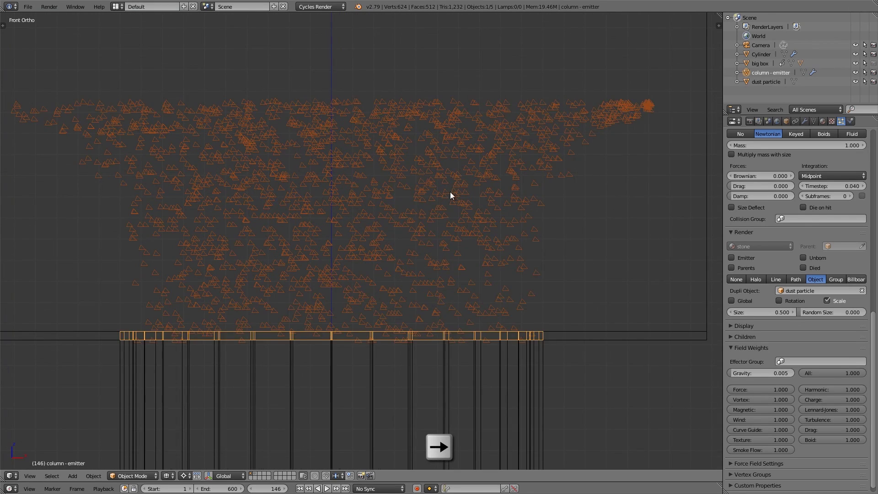
pyautogui.scroll(2, 458, 189)
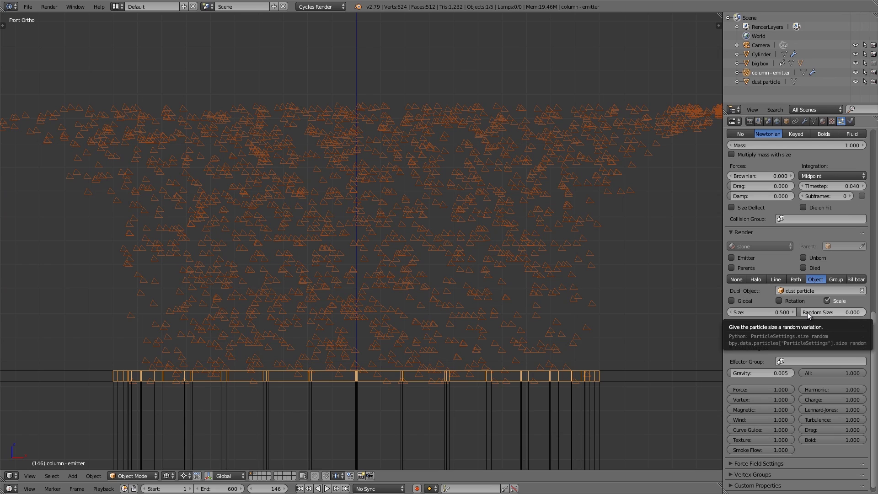
pyautogui.moveTo(810, 315); pyautogui.dragTo(839, 315)
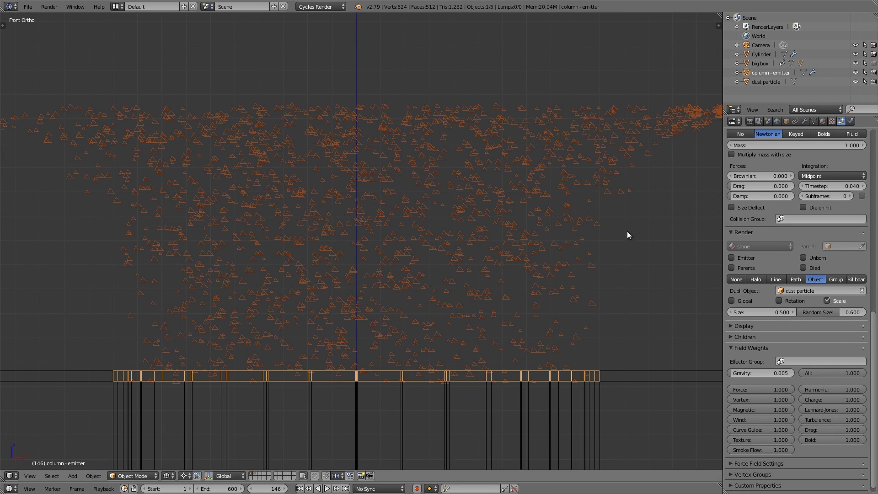
pyautogui.moveTo(397, 213)
pyautogui.keyDown('shift'); pyautogui.mouseDown(button='middle')
pyautogui.moveTo(402, 222)
pyautogui.moveTo(410, 206)
pyautogui.mouseUp(button='middle'); pyautogui.keyUp('shift')
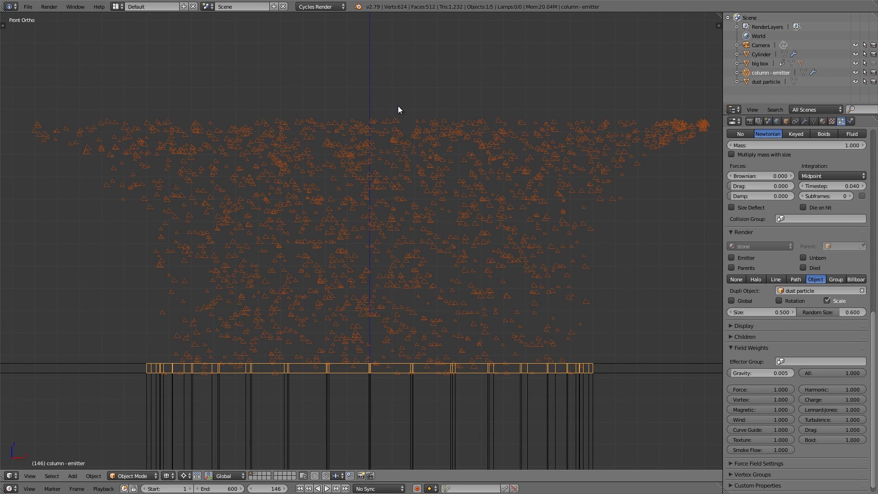
pyautogui.scroll(3, 819, 274)
pyautogui.scroll(8, 818, 227)
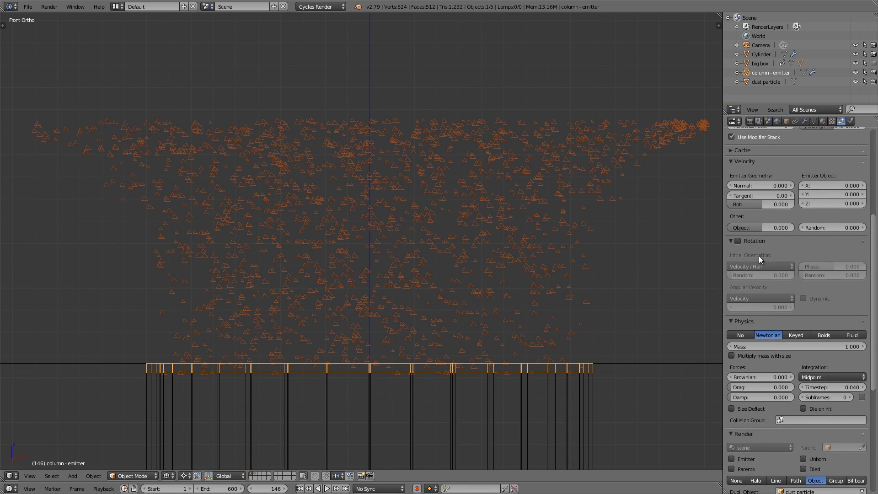
# Enable particle rotation with a random initial orientation of 1.000
pyautogui.click(738, 242)
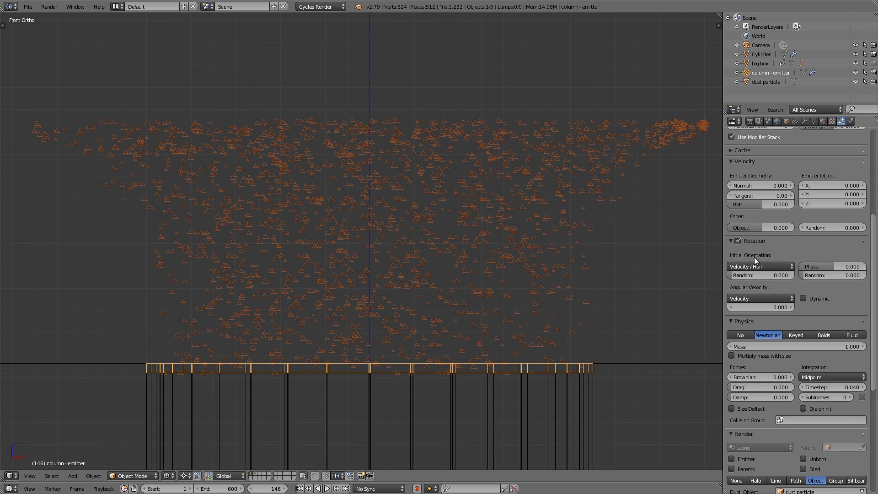
pyautogui.click(760, 275)
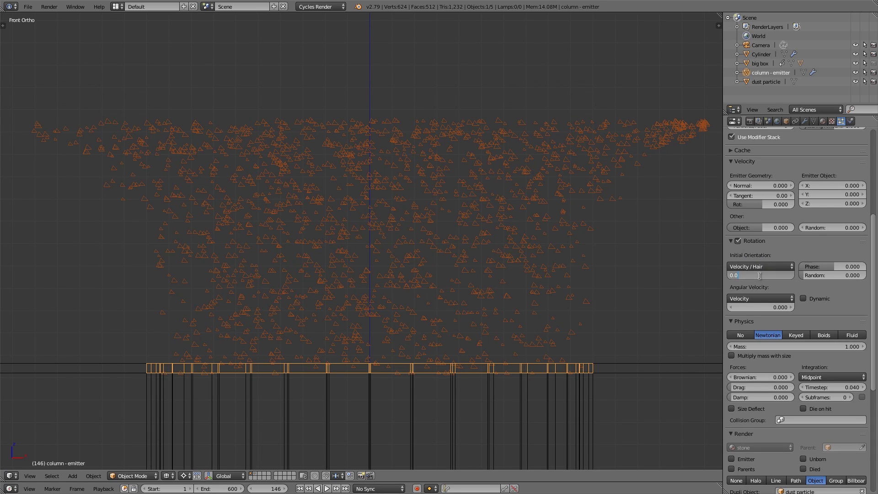
pyautogui.write('1')
pyautogui.press('Return')
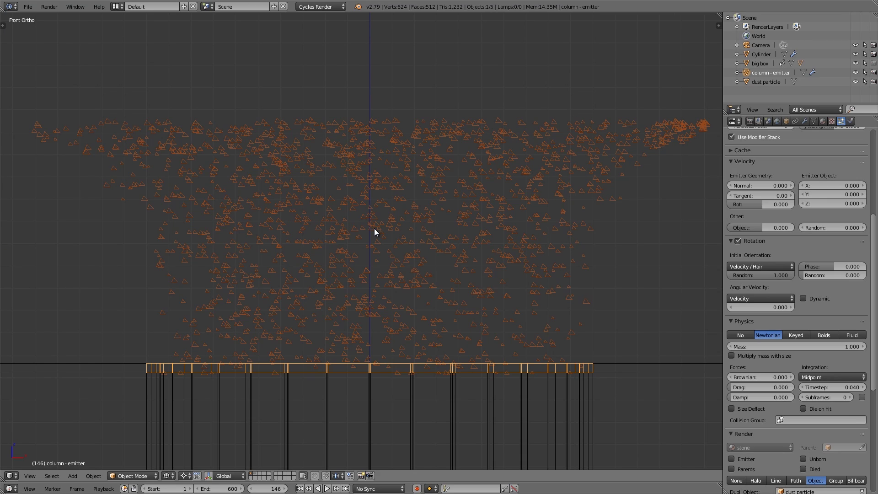
pyautogui.press('Left')
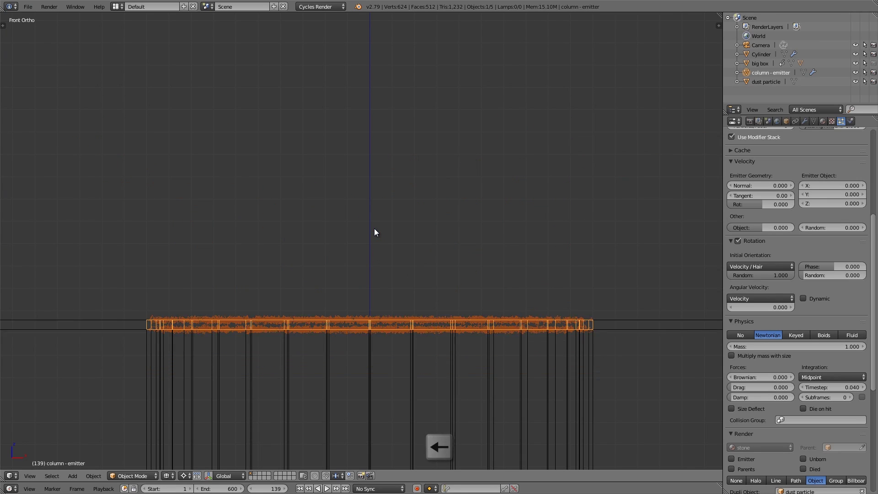
pyautogui.press('Left')
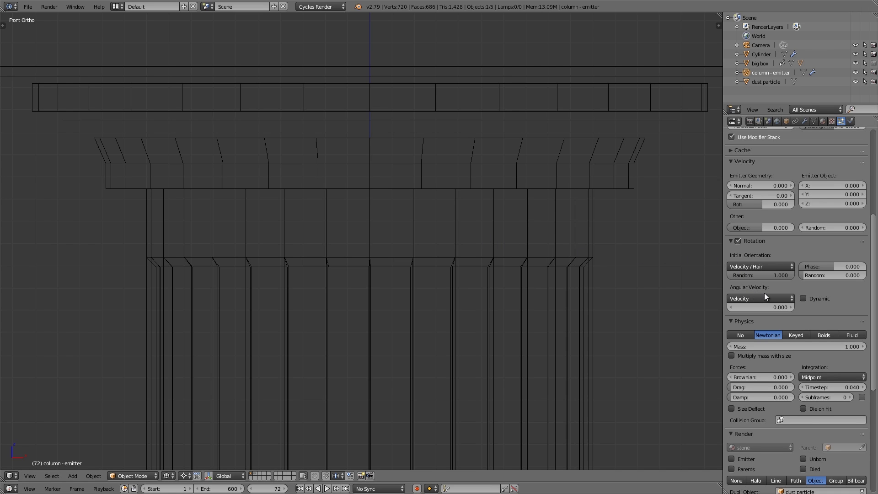
# Make angular velocity dynamic at 3.000 and preview the spinning particles
pyautogui.click(803, 299)
pyautogui.click(767, 307)
pyautogui.write('3')
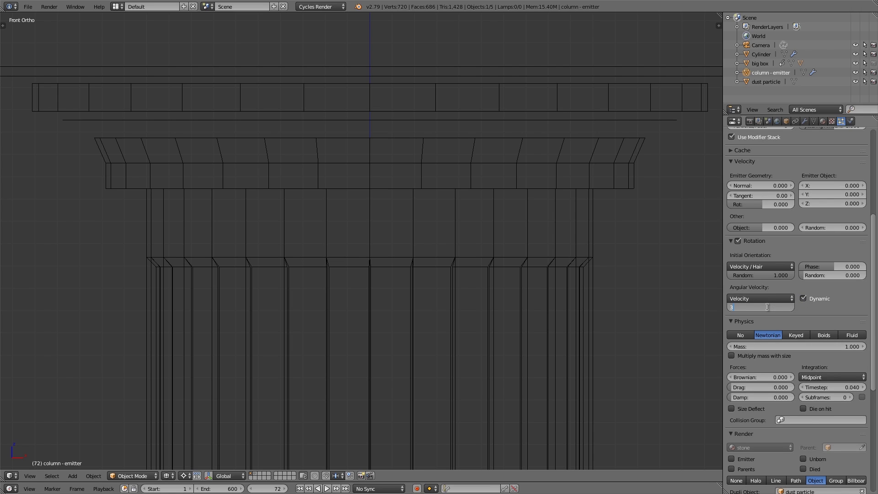
pyautogui.press('Return')
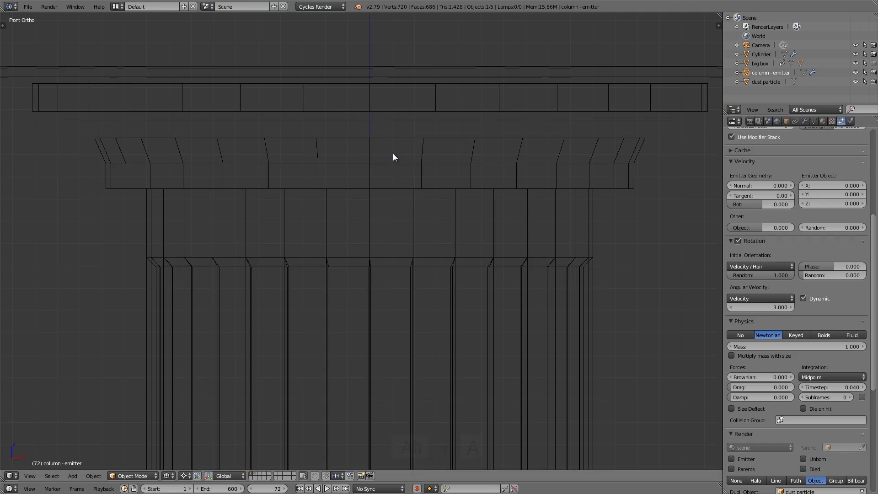
pyautogui.hotkey('alt', 'a')
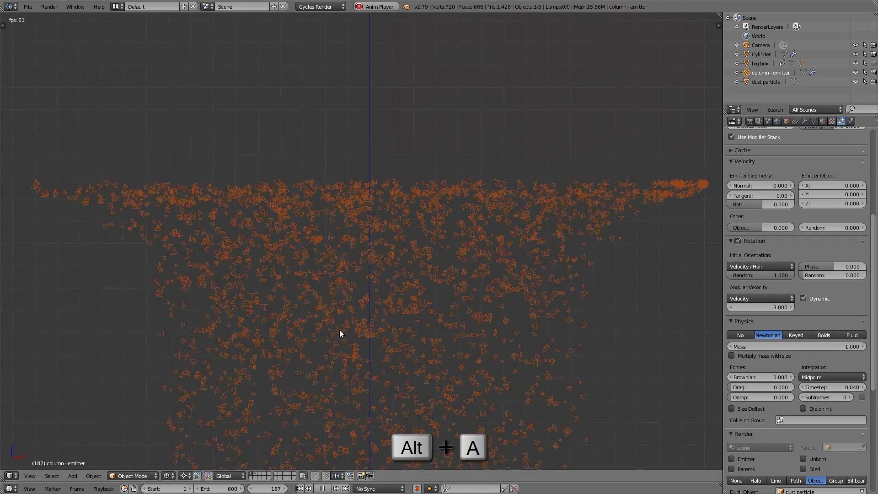
pyautogui.press('Escape')
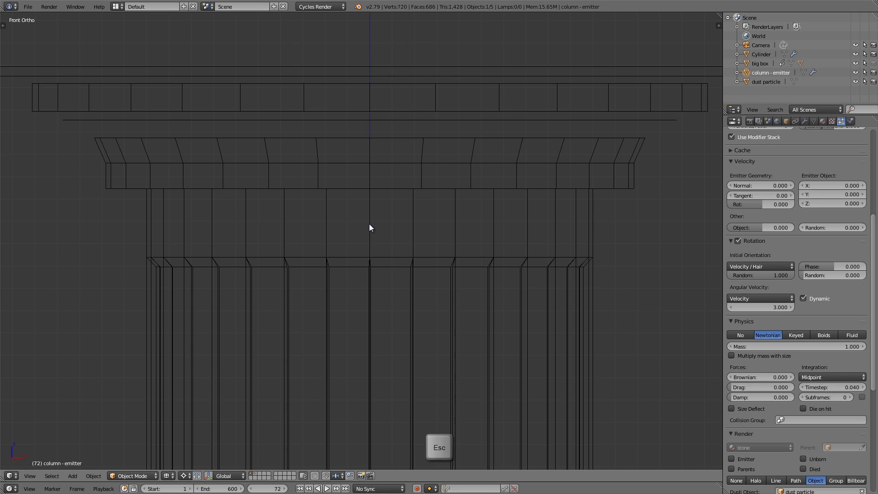
pyautogui.scroll(-2, 384, 246)
pyautogui.keyDown('shift'); pyautogui.moveTo(388, 252); pyautogui.dragTo(390, 205, button='middle'); pyautogui.keyUp('shift')
pyautogui.scroll(-4, 391, 205)
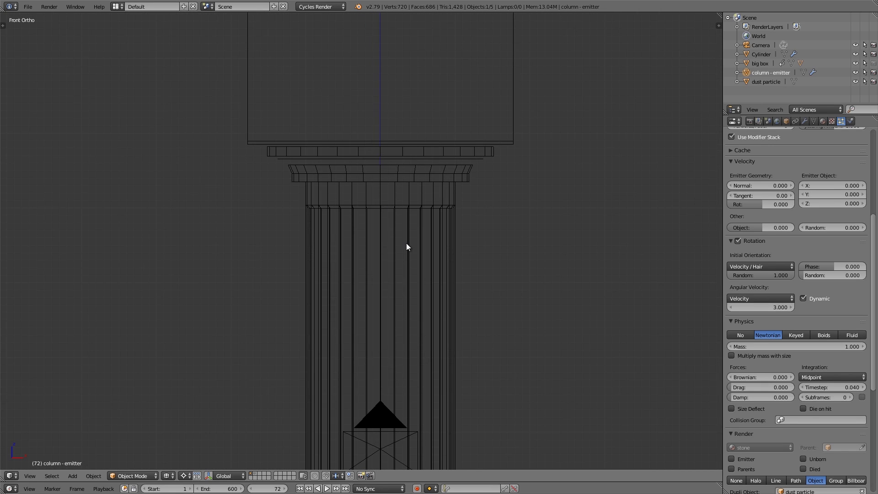
# Add a wind force field to the scene from the top view
pyautogui.keyDown('shift'); pyautogui.moveTo(408, 245); pyautogui.dragTo(394, 125, button='middle'); pyautogui.keyUp('shift')
pyautogui.scroll(-3, 380, 169)
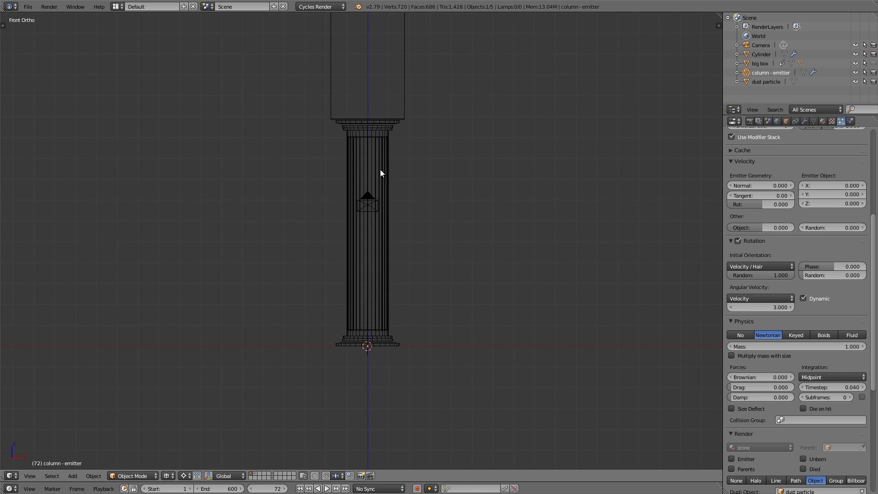
pyautogui.press('KP_7')
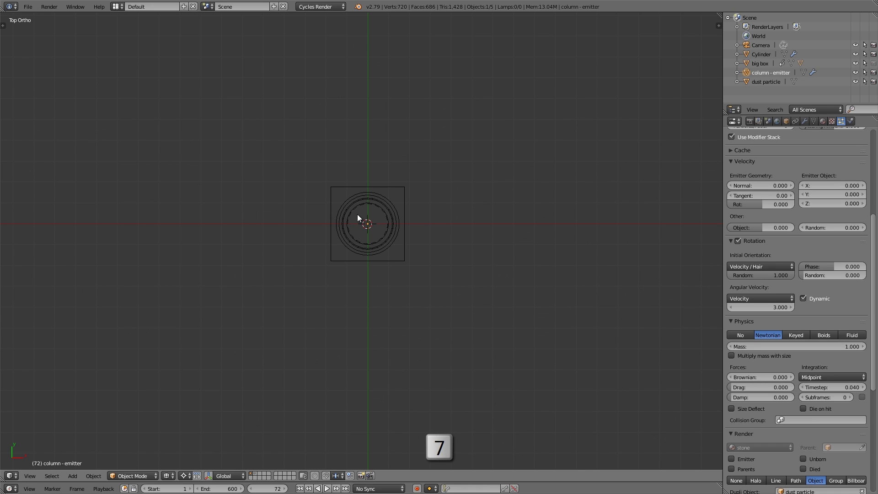
pyautogui.scroll(3, 358, 214)
pyautogui.hotkey('shift', 'a')
pyautogui.moveTo(364, 218)
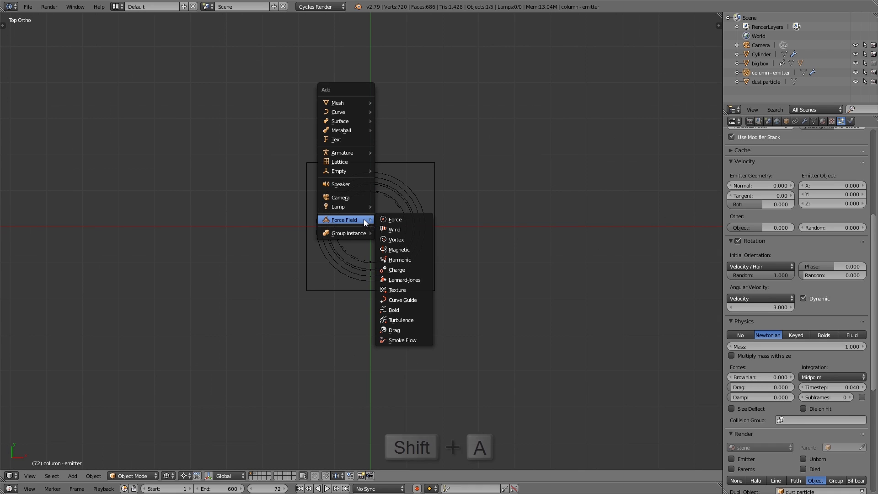
pyautogui.click(423, 229)
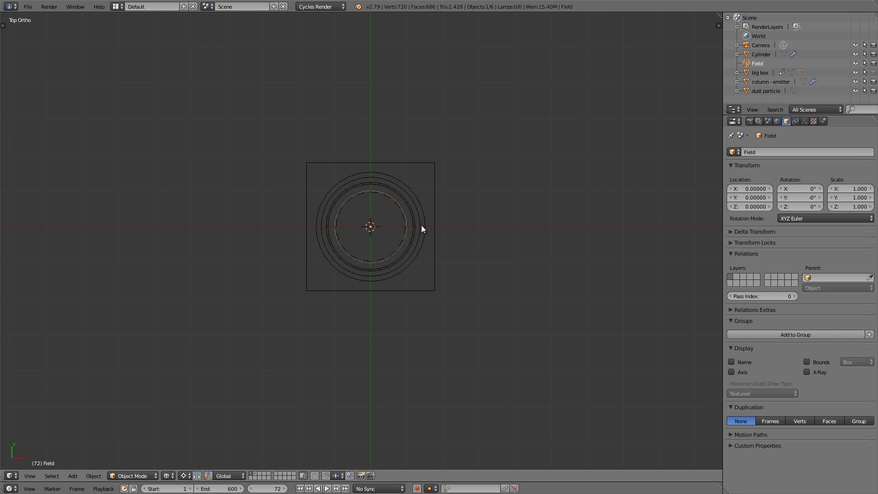
# Rotate the wind field -90° and place it to the right of the column
pyautogui.press('1')
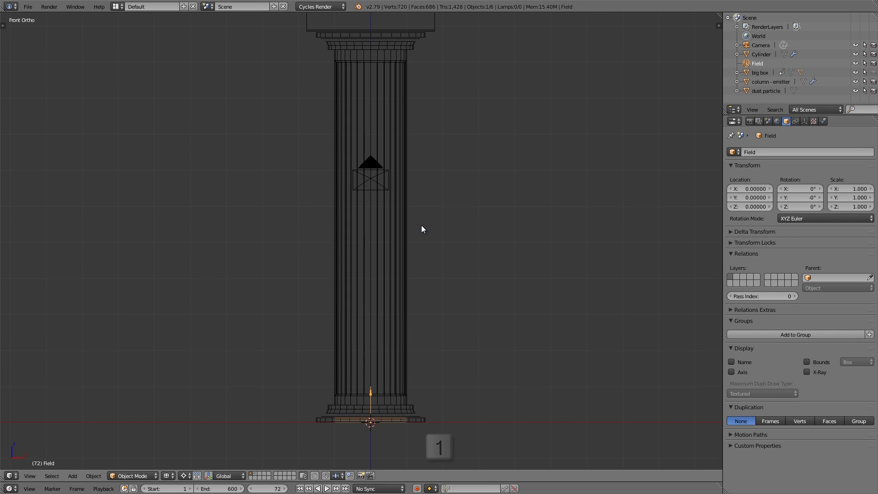
pyautogui.keyDown('shift'); pyautogui.scroll(-3, 373, 352); pyautogui.keyUp('shift')
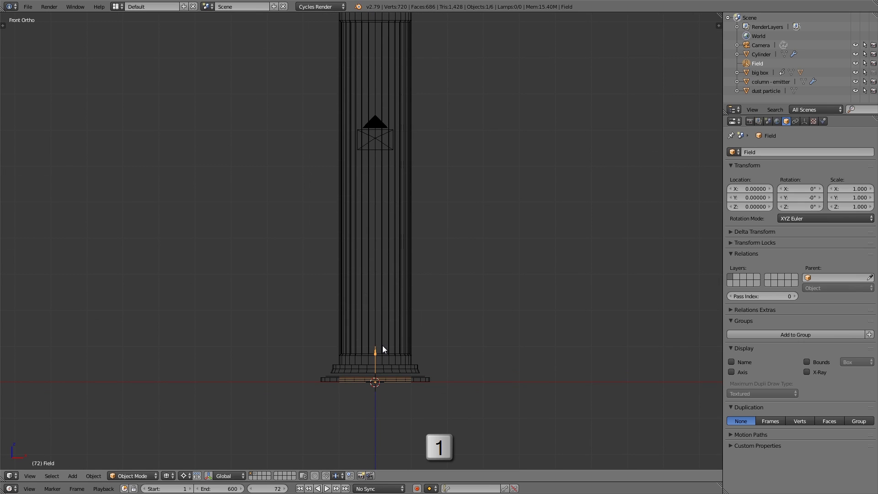
pyautogui.scroll(3, 382, 346)
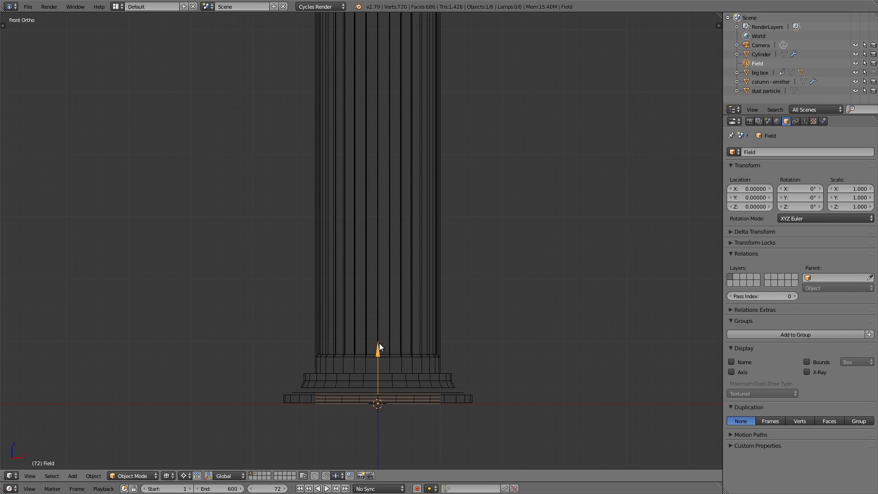
pyautogui.keyDown('shift'); pyautogui.scroll(-3, 465, 350); pyautogui.keyUp('shift')
pyautogui.press('r')
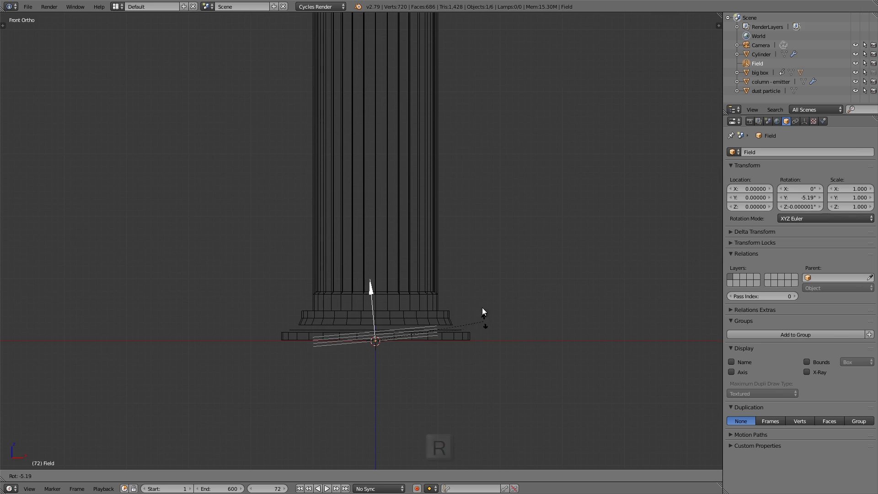
pyautogui.click(365, 237)
pyautogui.scroll(-4, 379, 262)
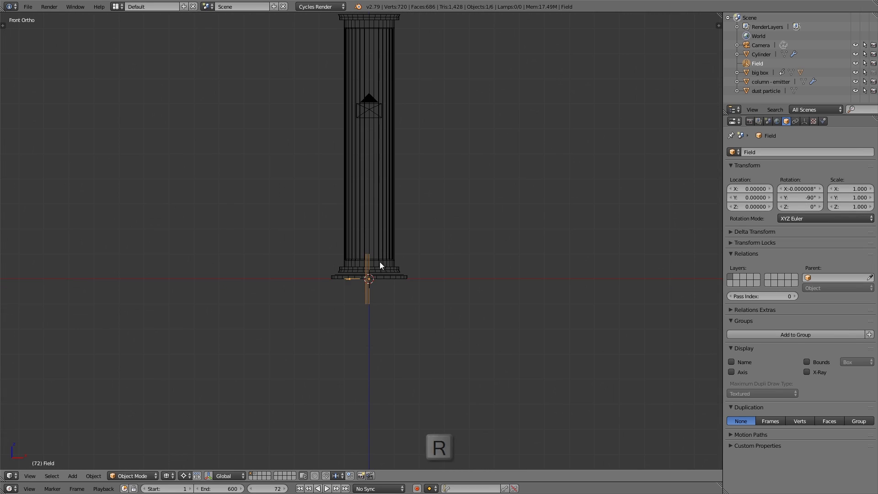
pyautogui.keyDown('shift'); pyautogui.moveTo(380, 262); pyautogui.dragTo(308, 319, button='middle'); pyautogui.keyUp('shift')
pyautogui.press('g')
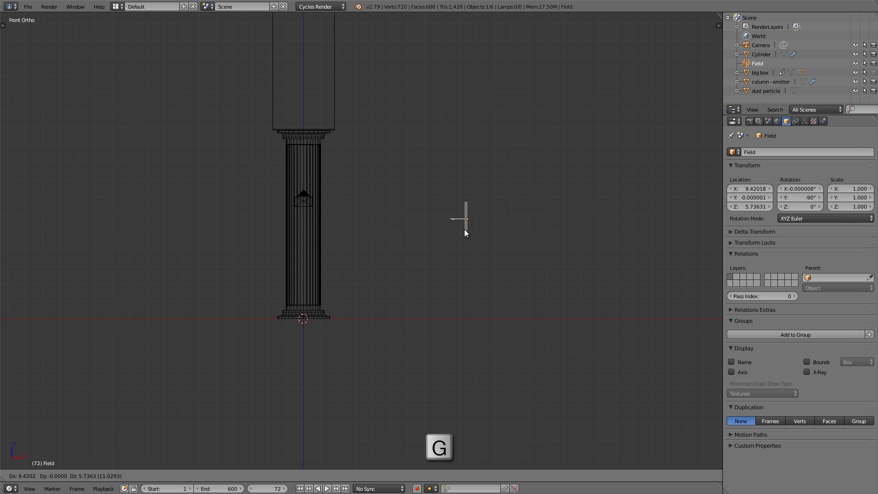
pyautogui.click(474, 234)
pyautogui.keyDown('shift'); pyautogui.moveTo(360, 261); pyautogui.dragTo(403, 256, button='middle'); pyautogui.keyUp('shift')
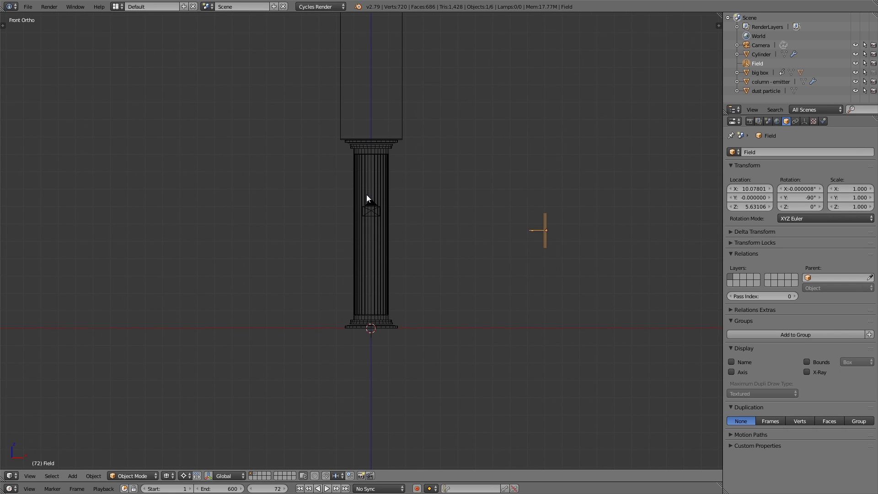
# Scale the wind field uniformly to 6.087 about its bounding box centre, then frame the scene
pyautogui.press('KP_3')
pyautogui.scroll(2, 366, 213)
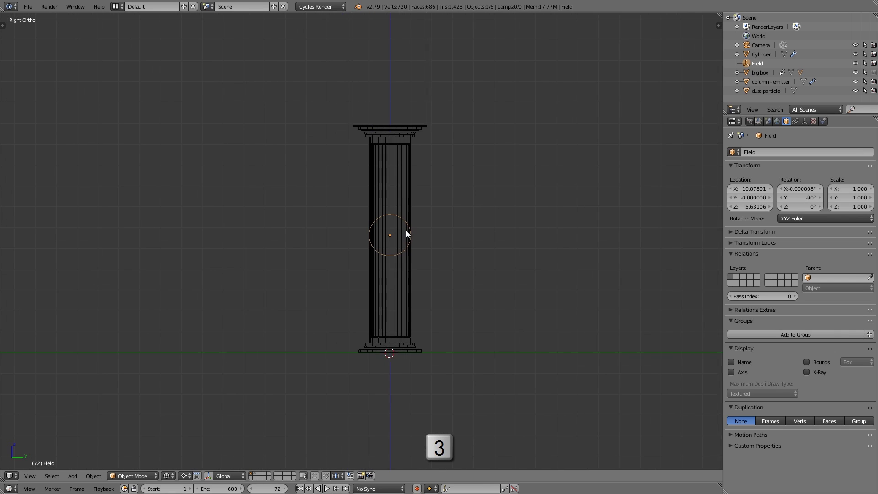
pyautogui.scroll(1, 405, 233)
pyautogui.press(',')
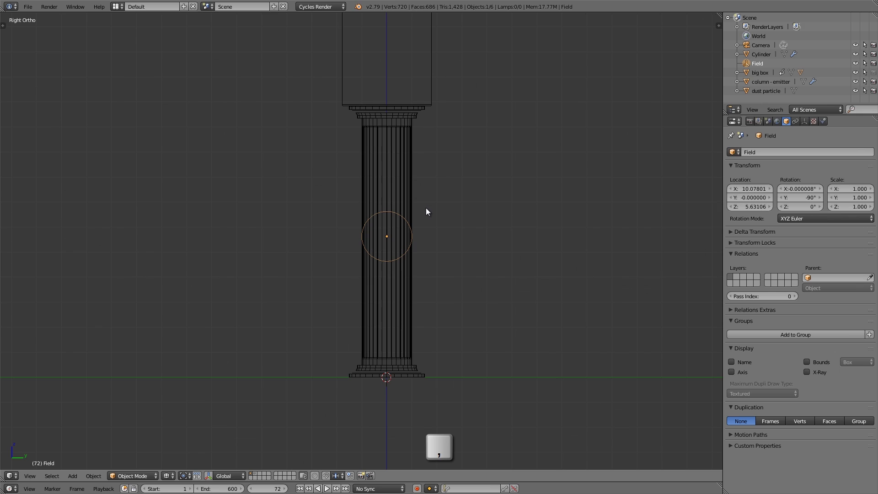
pyautogui.press('s')
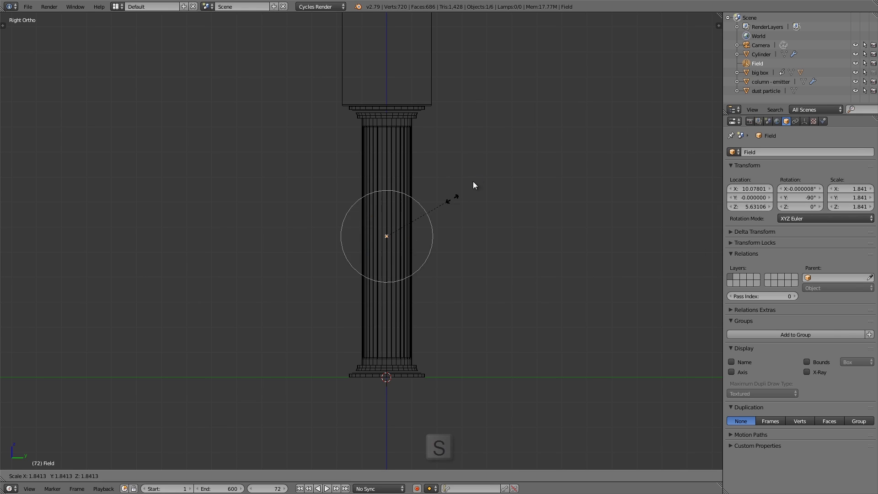
pyautogui.click(603, 130)
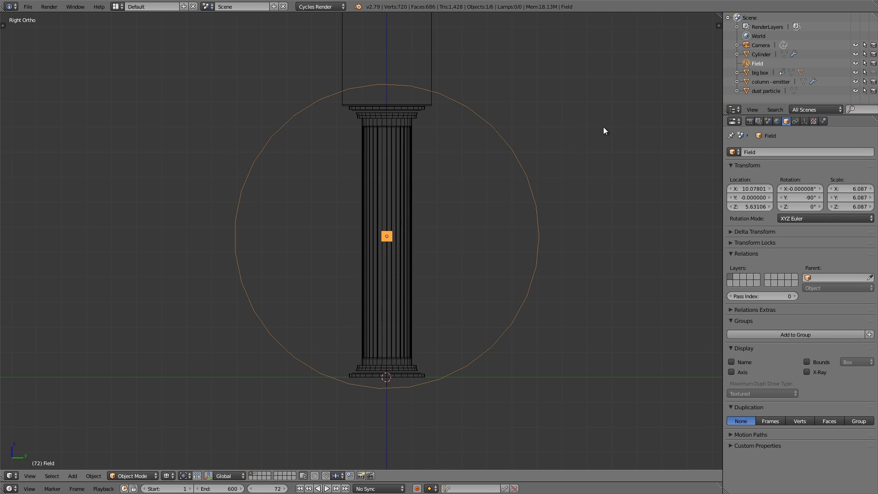
pyautogui.press('KP_1')
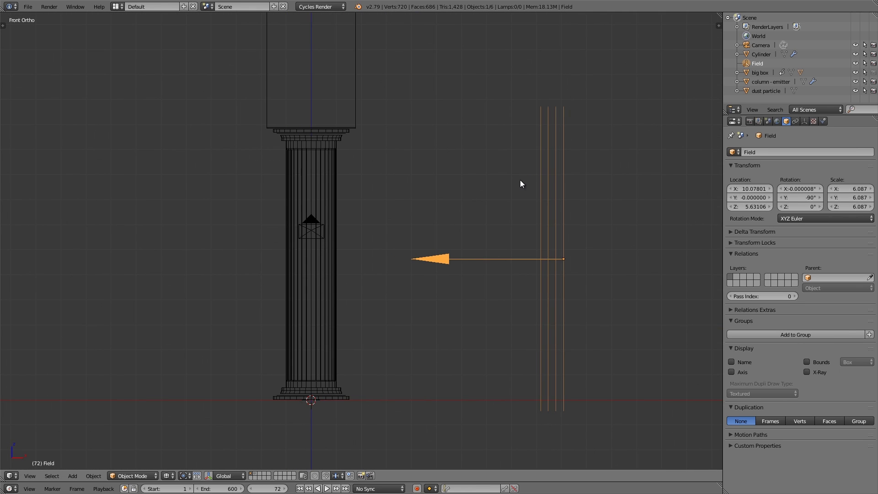
pyautogui.press('Home')
# Set the wind field's strength to 5
pyautogui.hotkey('alt', 'a')
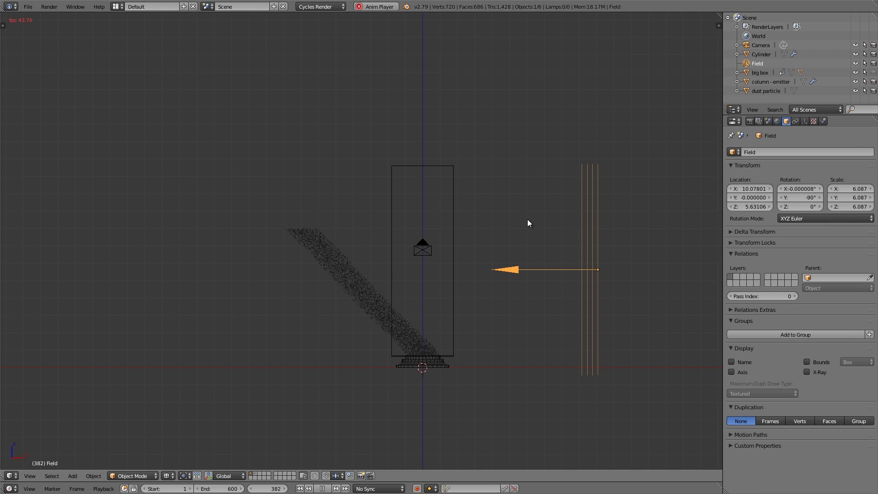
pyautogui.press('Escape')
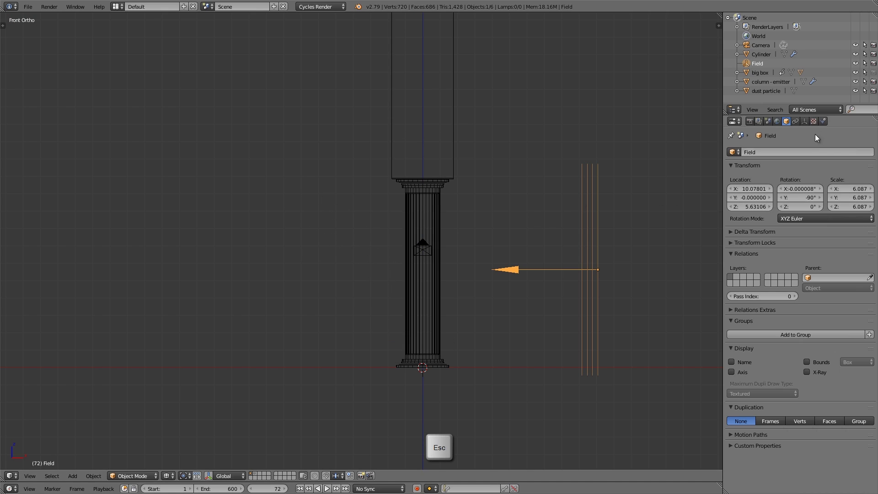
pyautogui.click(823, 121)
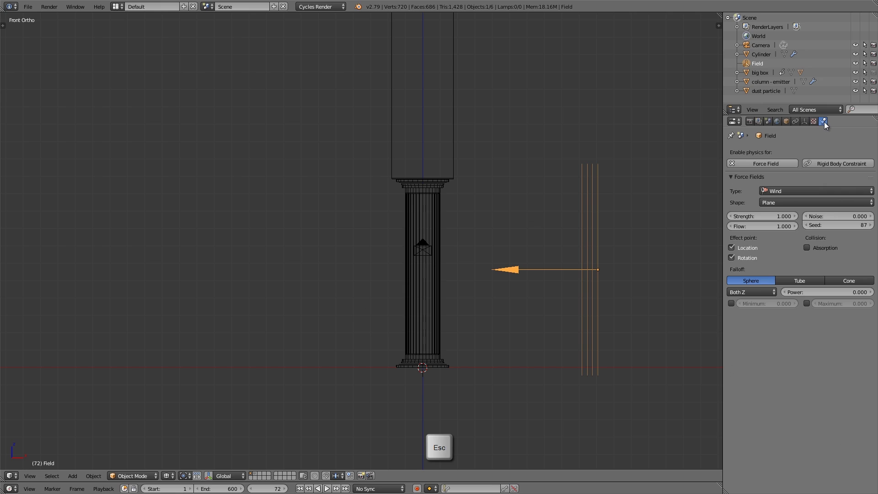
pyautogui.click(764, 215)
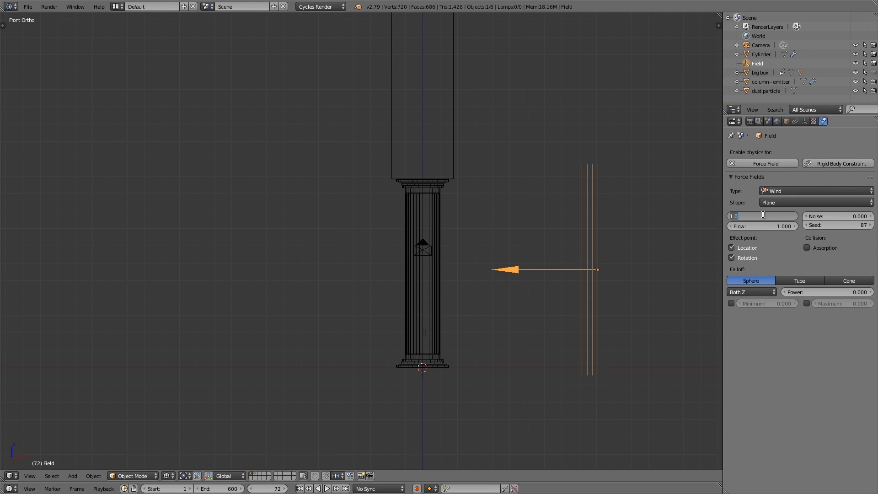
pyautogui.write('5')
pyautogui.press('Return')
# Replay the animation to watch the dust stream far sideways, then select the column emitter
pyautogui.hotkey('alt', 'a')
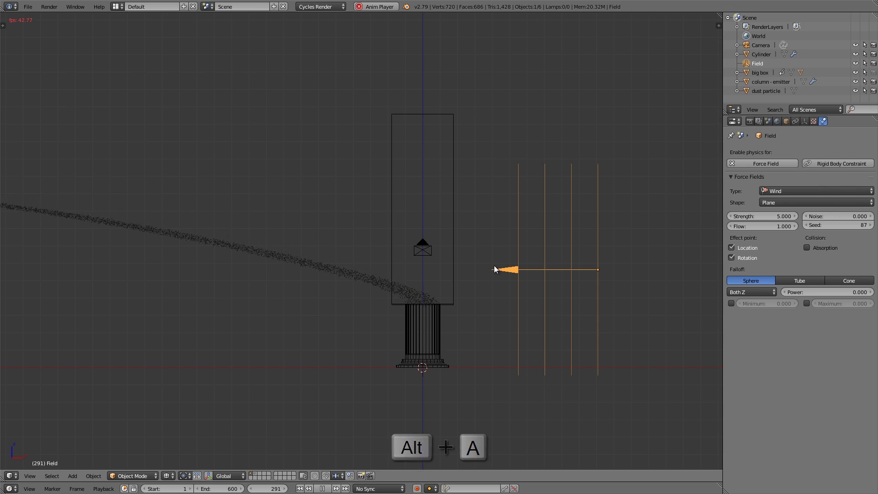
pyautogui.press('Escape')
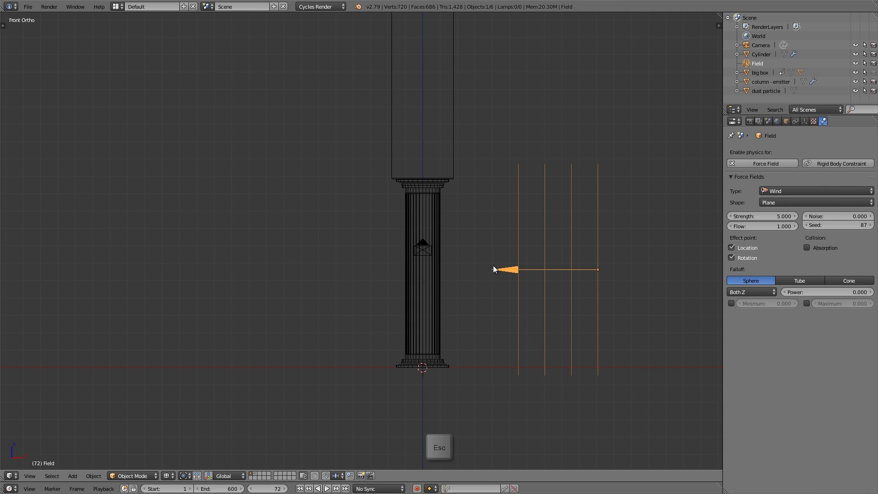
pyautogui.keyDown('shift'); pyautogui.moveTo(493, 266); pyautogui.dragTo(474, 258, button='middle'); pyautogui.keyUp('shift')
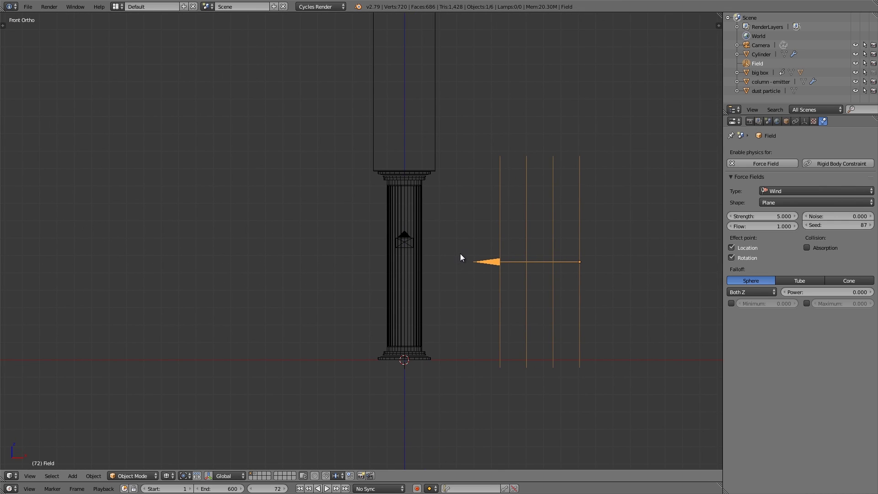
pyautogui.scroll(2, 460, 254)
pyautogui.hotkey('alt', 'a')
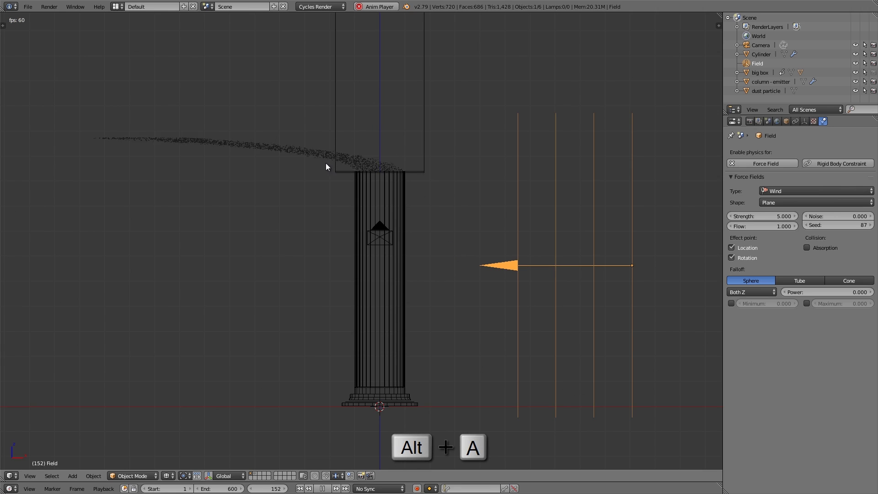
pyautogui.keyDown('shift'); pyautogui.moveTo(246, 179); pyautogui.dragTo(556, 265, button='middle'); pyautogui.keyUp('shift')
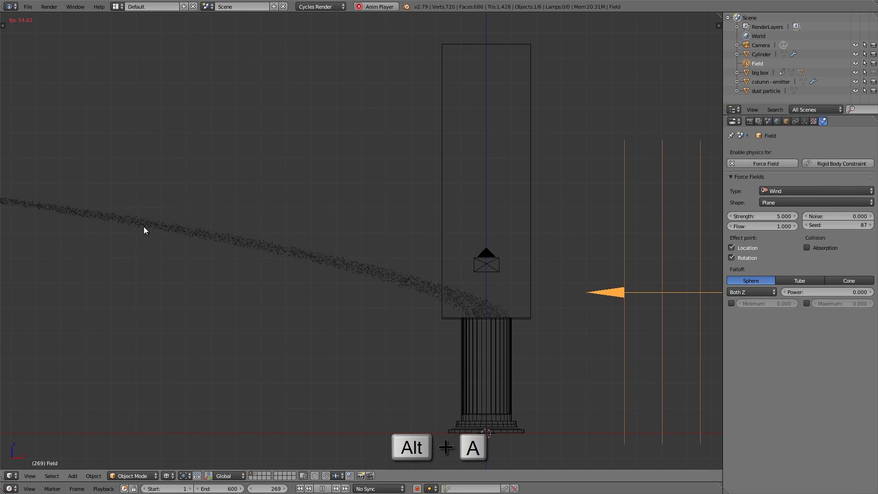
pyautogui.scroll(-2, 402, 281)
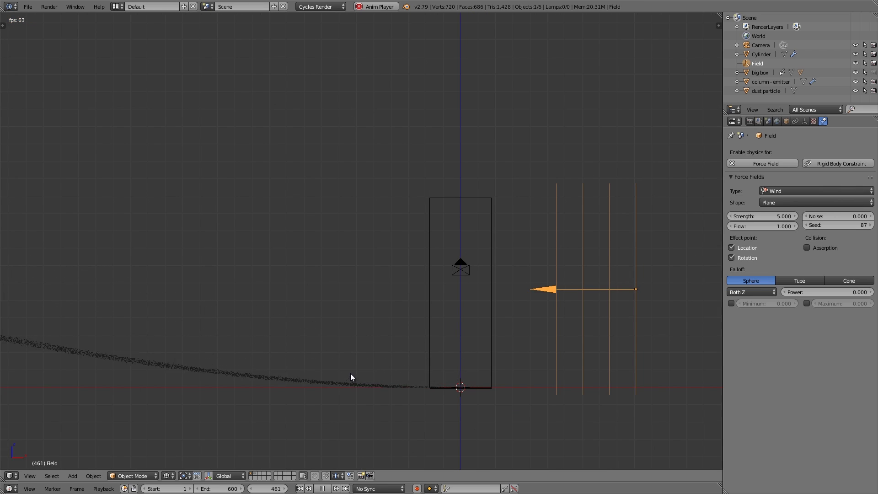
pyautogui.press('Escape')
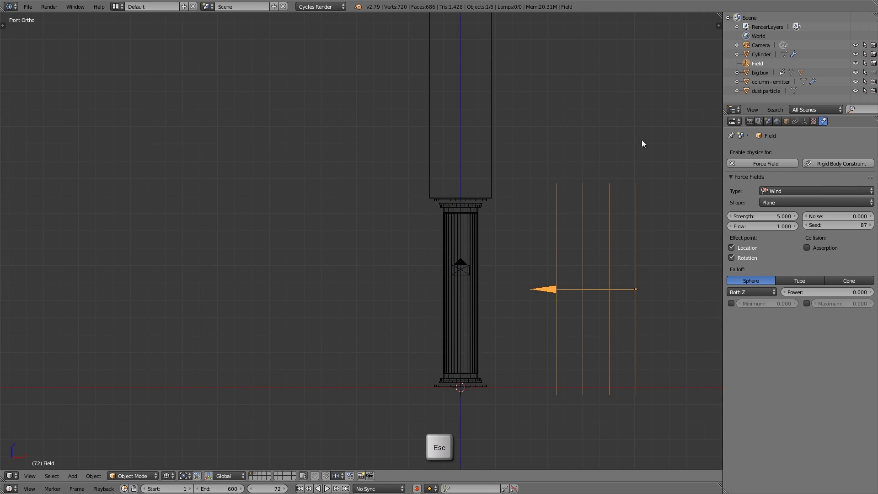
pyautogui.click(776, 81)
# Set the column emitter's particle Brownian force to 6
pyautogui.scroll(2, 448, 175)
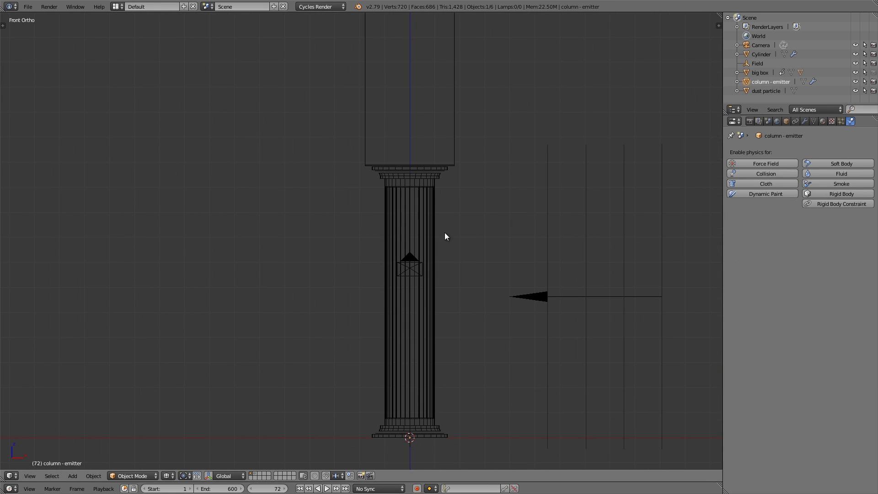
pyautogui.keyDown('shift'); pyautogui.moveTo(445, 233); pyautogui.dragTo(412, 197, button='middle'); pyautogui.keyUp('shift')
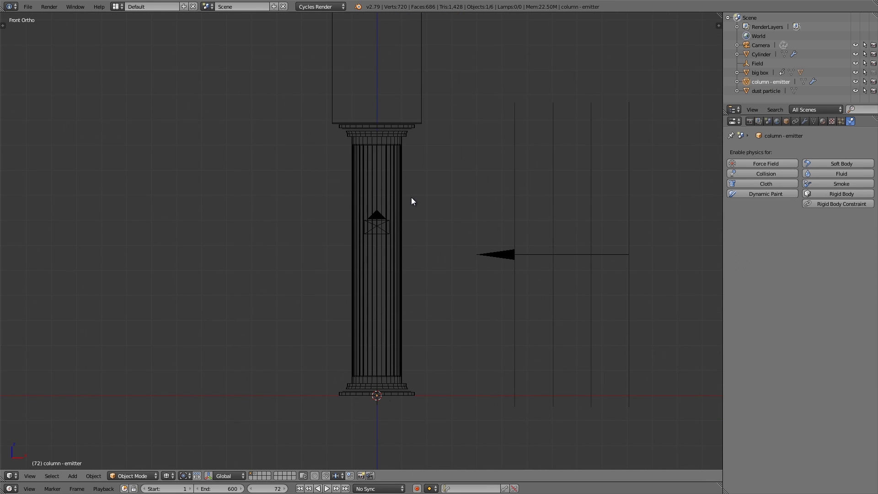
pyautogui.click(841, 121)
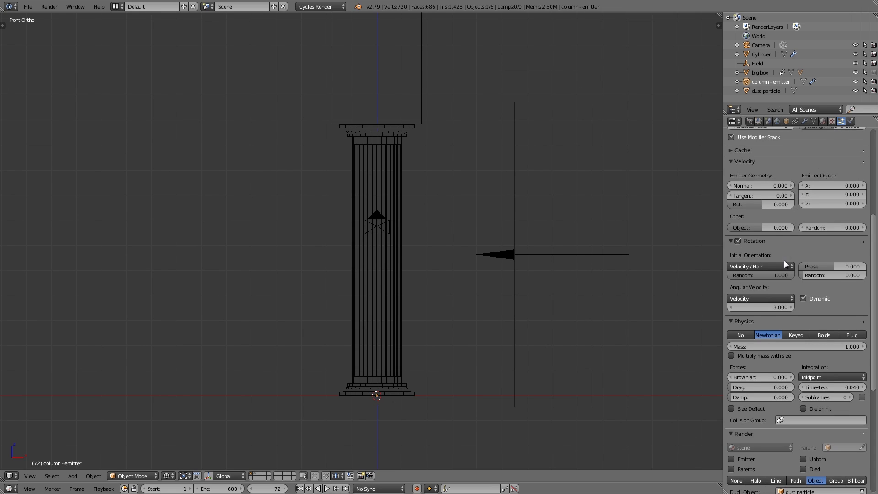
pyautogui.scroll(-8, 773, 256)
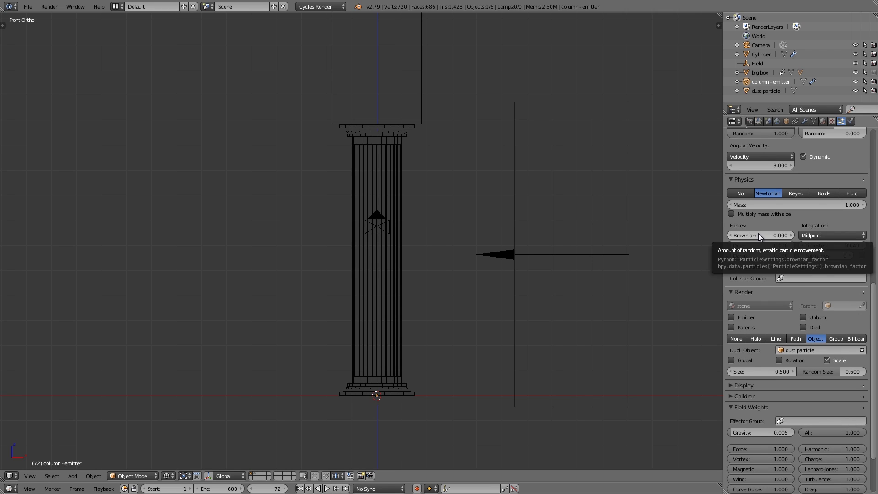
pyautogui.click(758, 234)
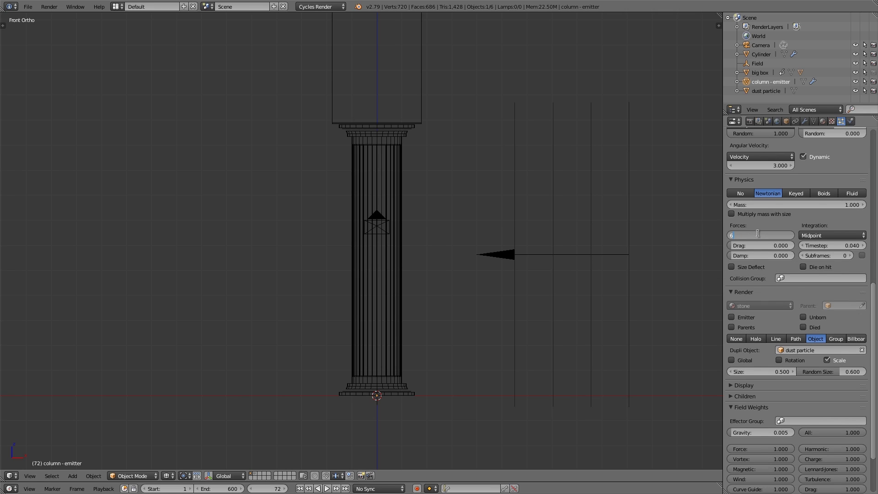
pyautogui.scroll(-1, 487, 195)
# Preview the scattered dust through the camera in solid shading, then select the sliver box
pyautogui.hotkey('alt', 'a')
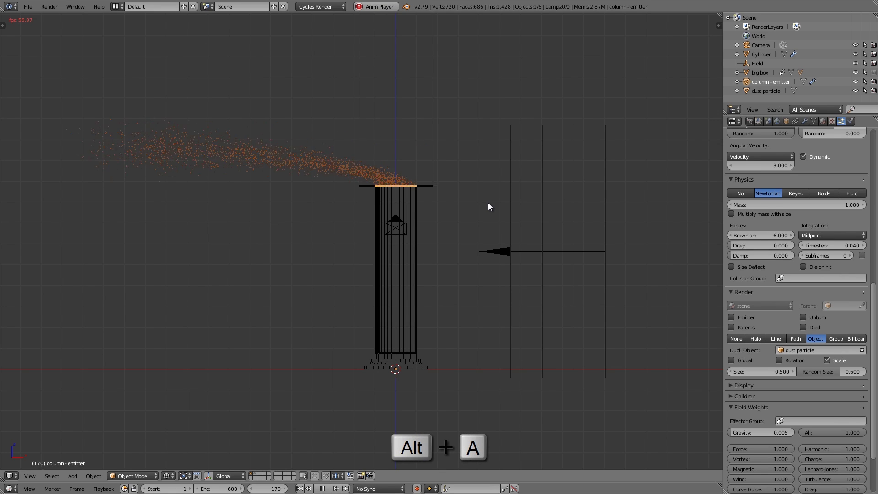
pyautogui.press('KP_0')
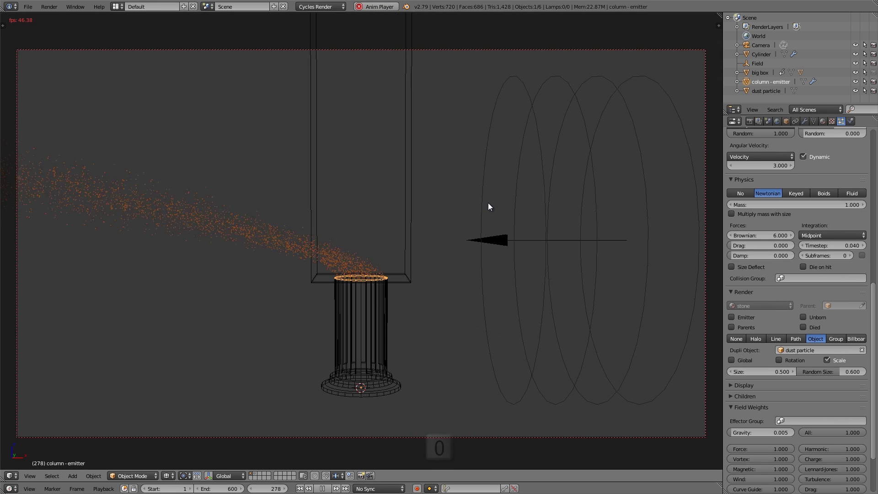
pyautogui.press('z')
pyautogui.moveTo(408, 273)
pyautogui.keyDown('shift'); pyautogui.mouseDown(button='middle')
pyautogui.moveTo(468, 270)
pyautogui.moveTo(434, 275)
pyautogui.mouseUp(button='middle'); pyautogui.keyUp('shift')
pyautogui.scroll(-1, 428, 278)
pyautogui.scroll(2, 434, 278)
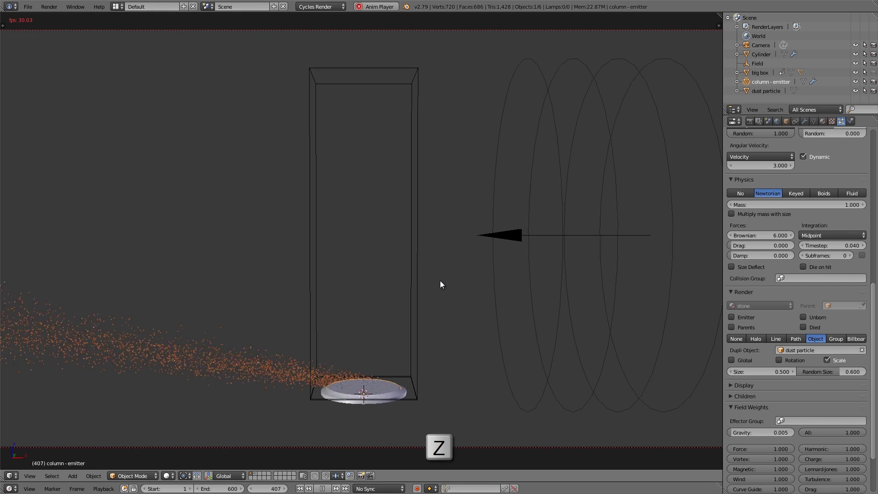
pyautogui.scroll(-1, 440, 284)
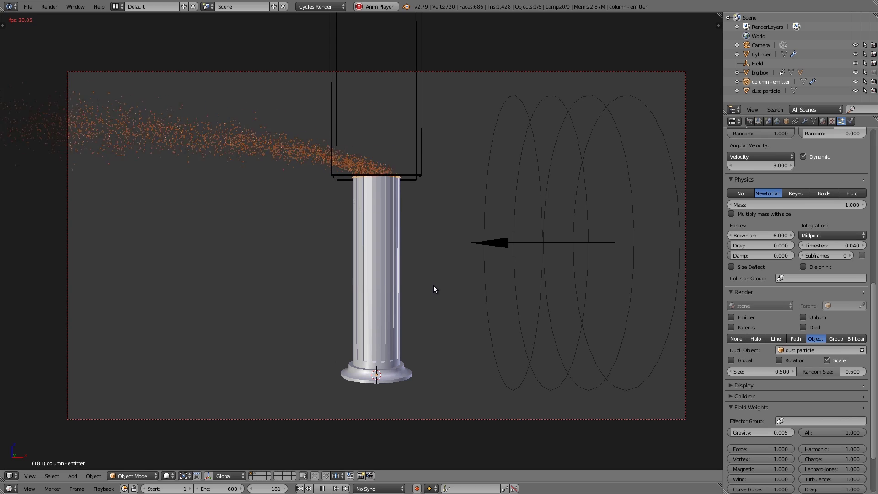
pyautogui.press('Escape')
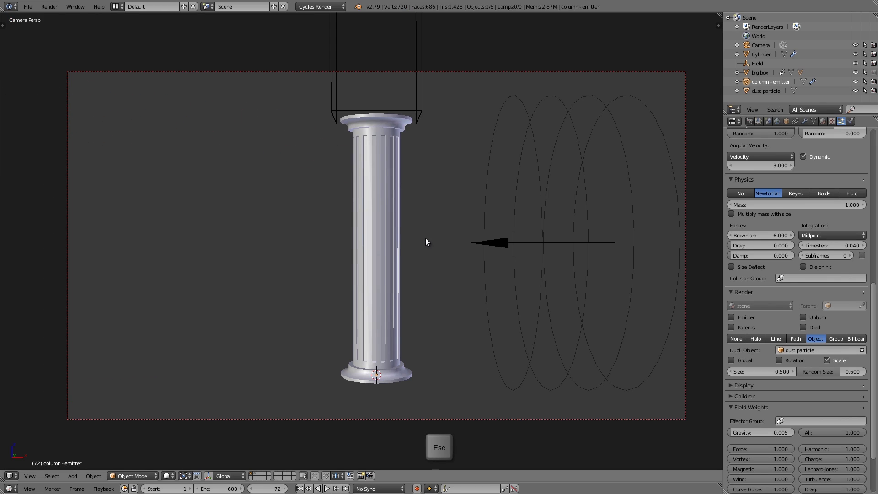
pyautogui.keyDown('shift'); pyautogui.rightClick(421, 111); pyautogui.keyUp('shift')
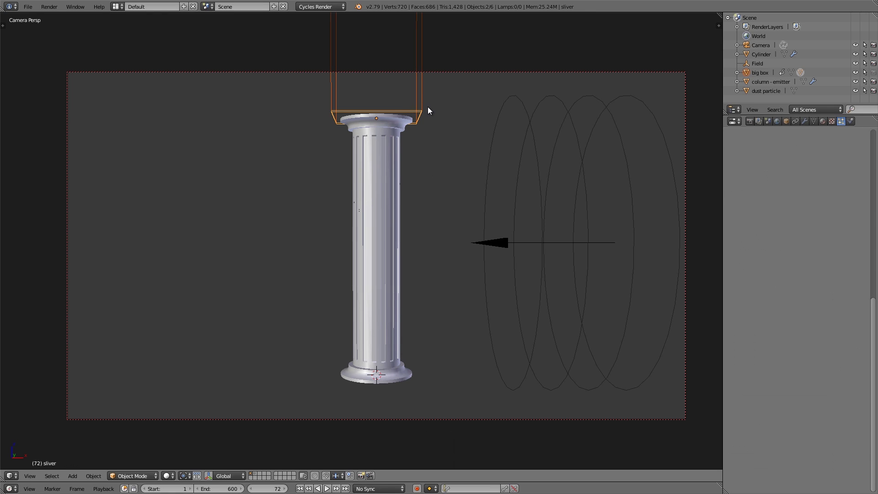
# Move the sliver box to layer 2 and select the wind field
pyautogui.press('m')
pyautogui.click(506, 125)
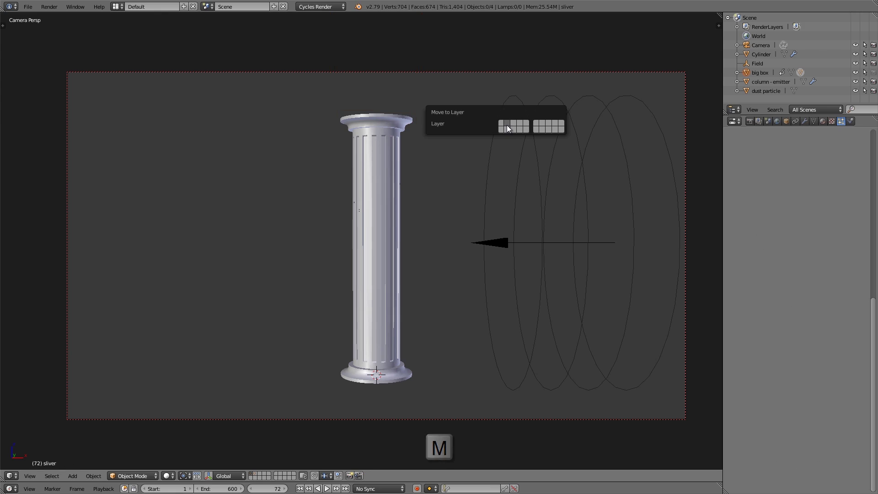
pyautogui.rightClick(457, 225)
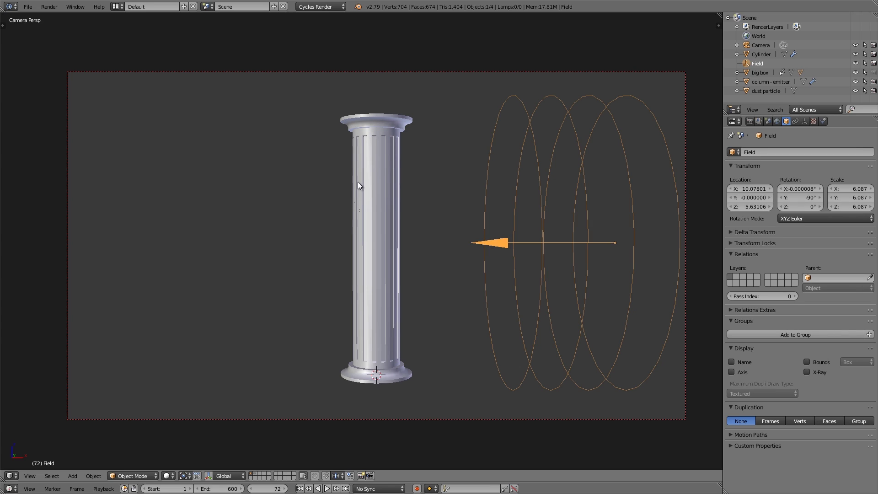
# Turn on auto keying and rotate the wind field during playback to record rotation keys
pyautogui.click(417, 488)
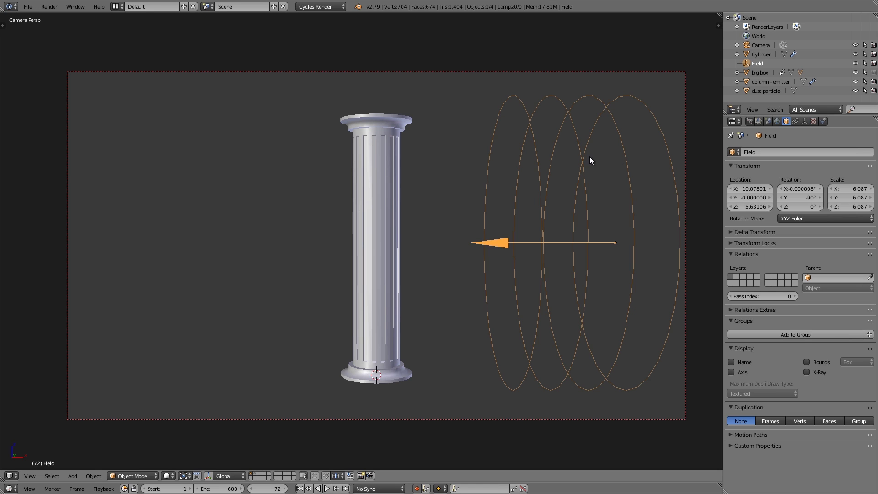
pyautogui.scroll(2, 435, 182)
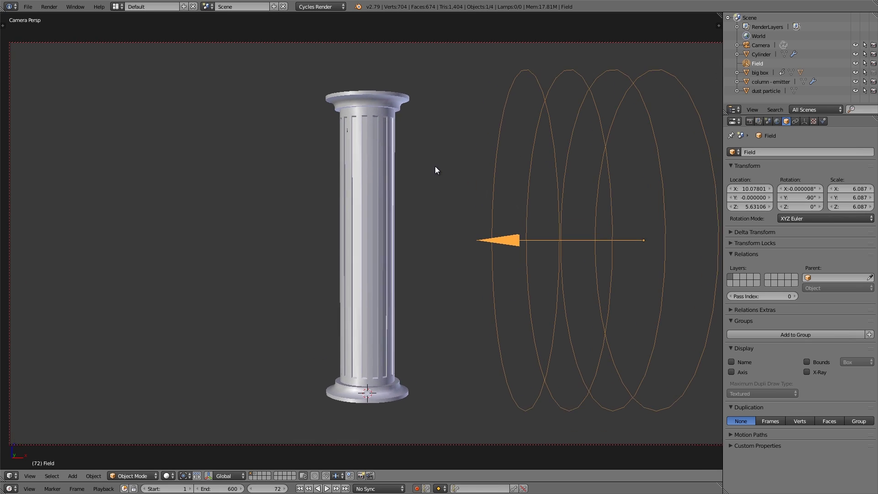
pyautogui.scroll(1, 435, 171)
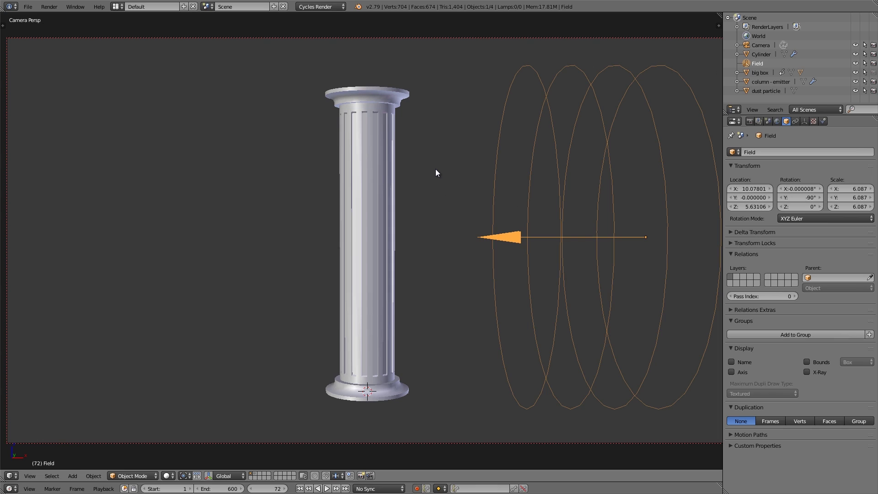
pyautogui.hotkey('alt', 'a')
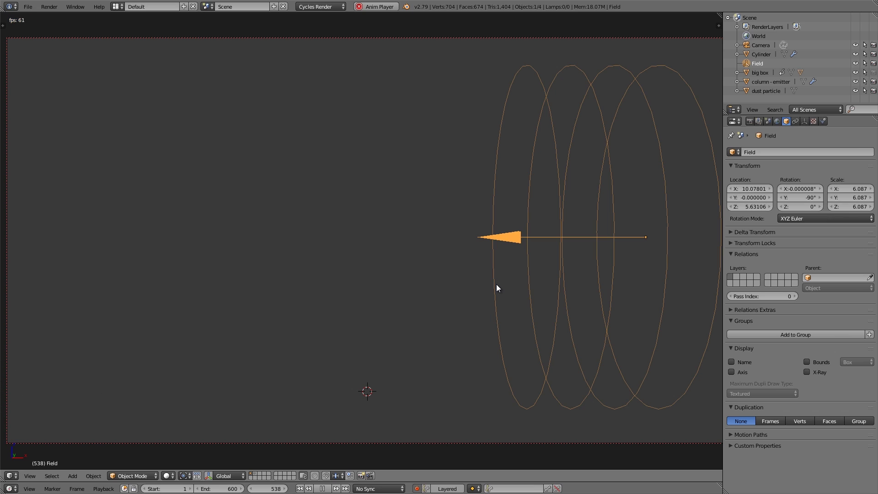
pyautogui.press('r')
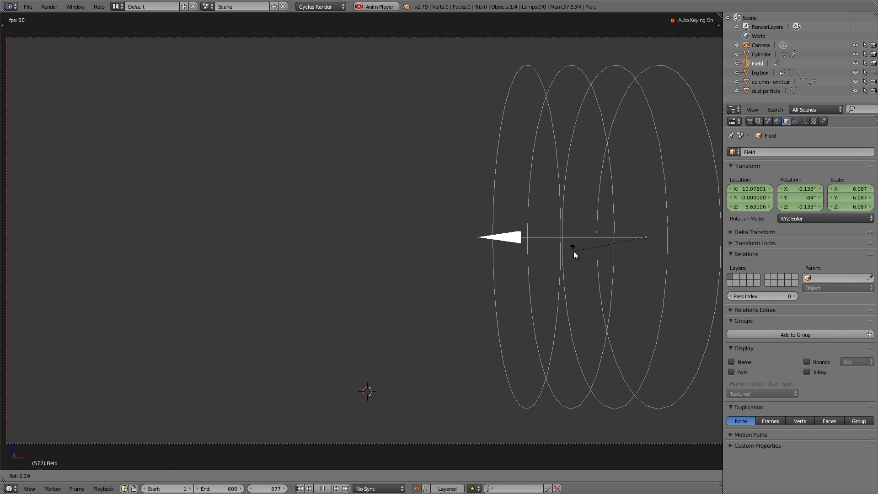
pyautogui.click(574, 255)
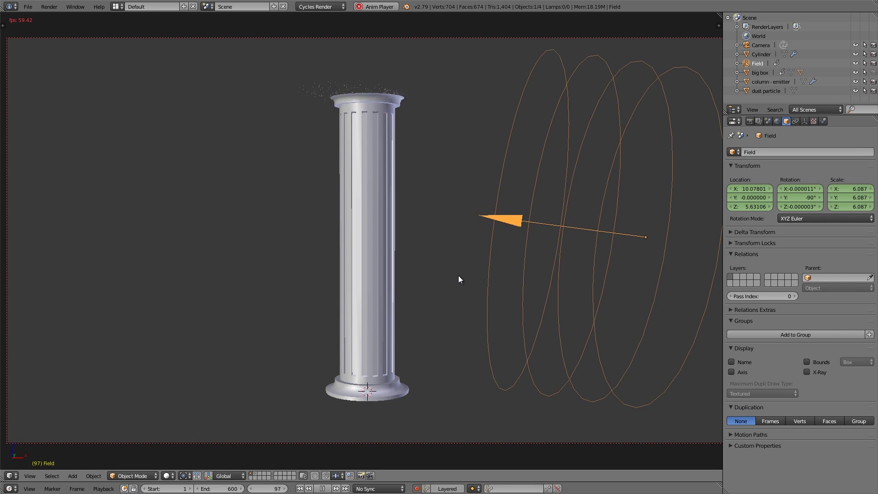